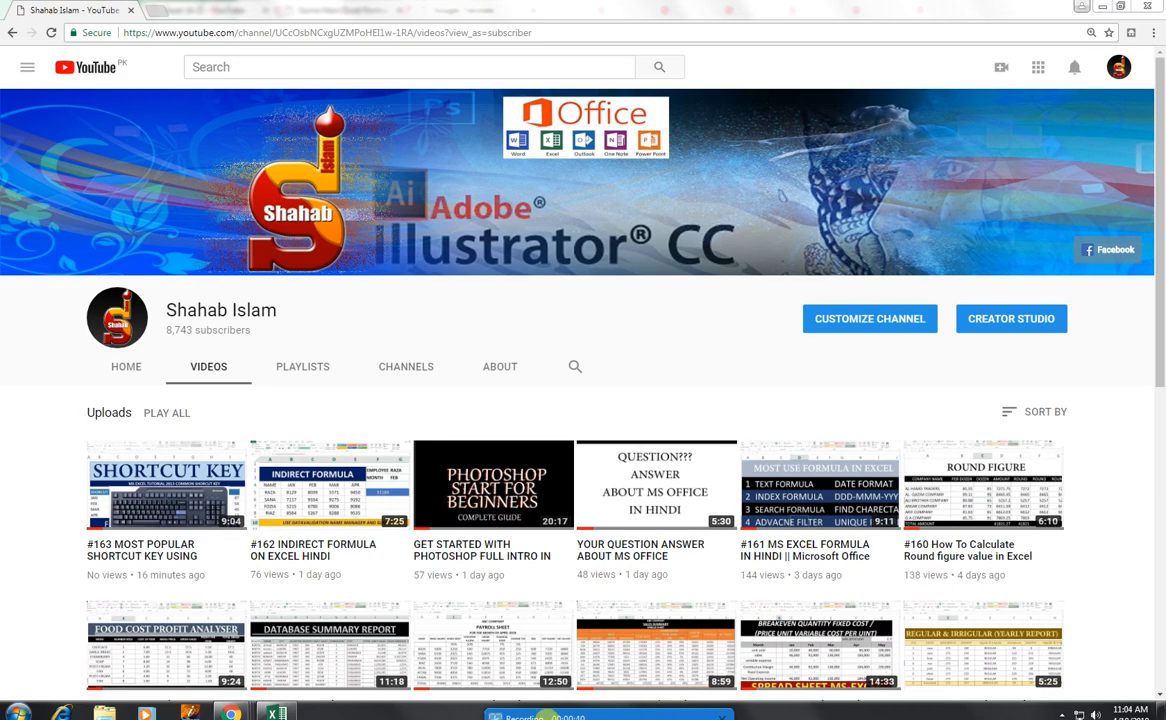
Switch to Excel, decline choosing default file types, and create a blank workbook.
click(277, 713)
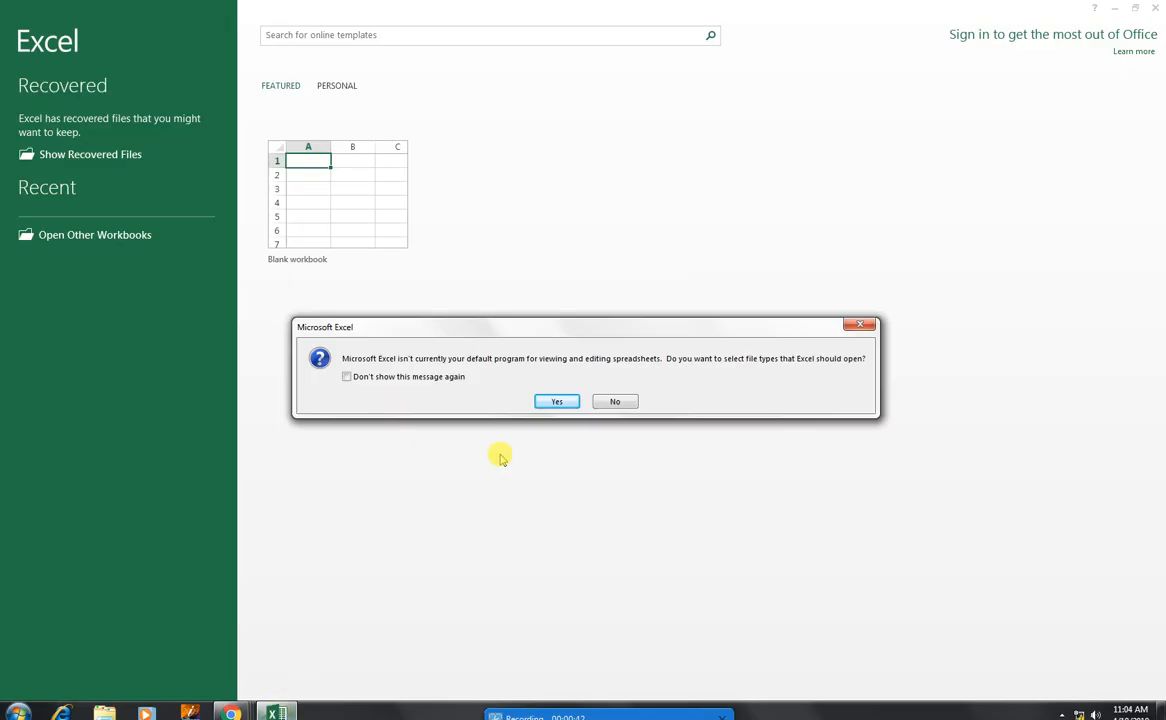
click(615, 401)
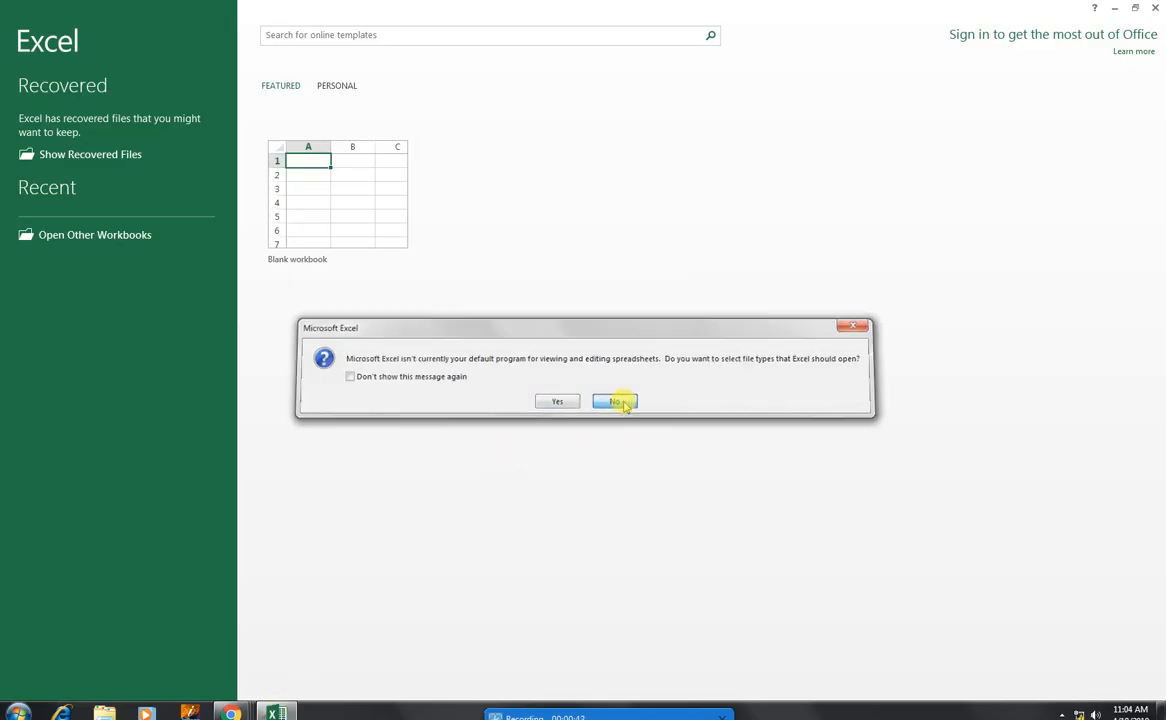
click(334, 200)
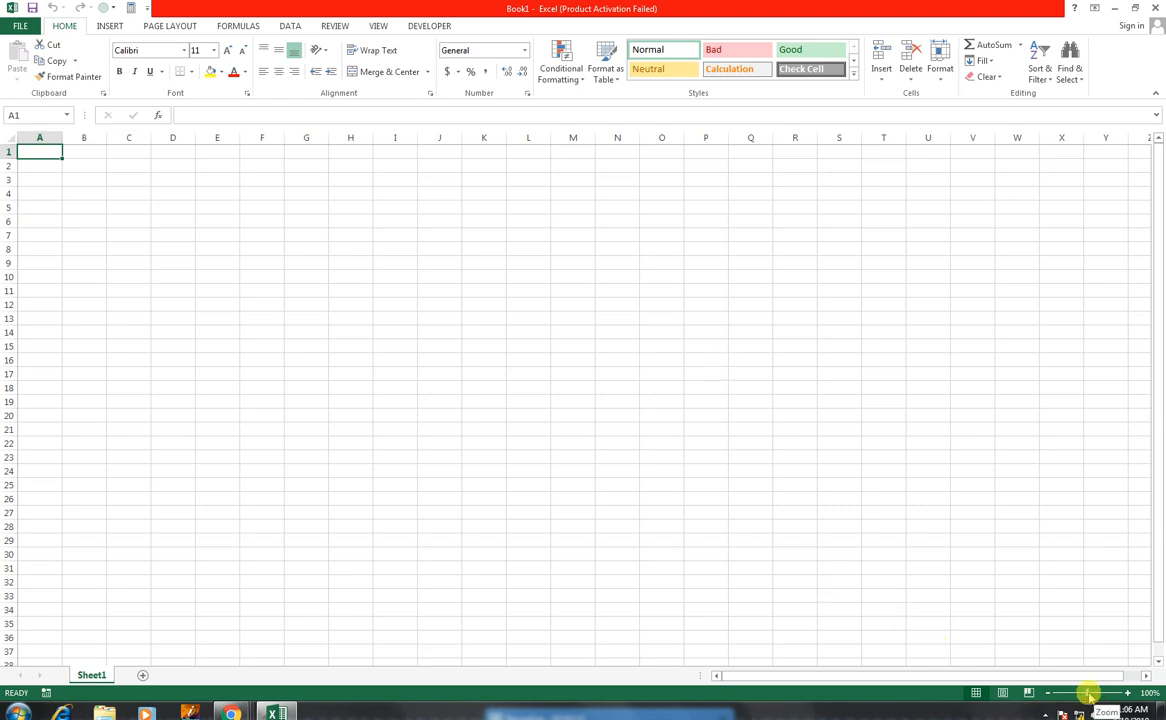
Enter the column headings id in A1 and amount in B1.
drag(1094, 694, 1102, 693)
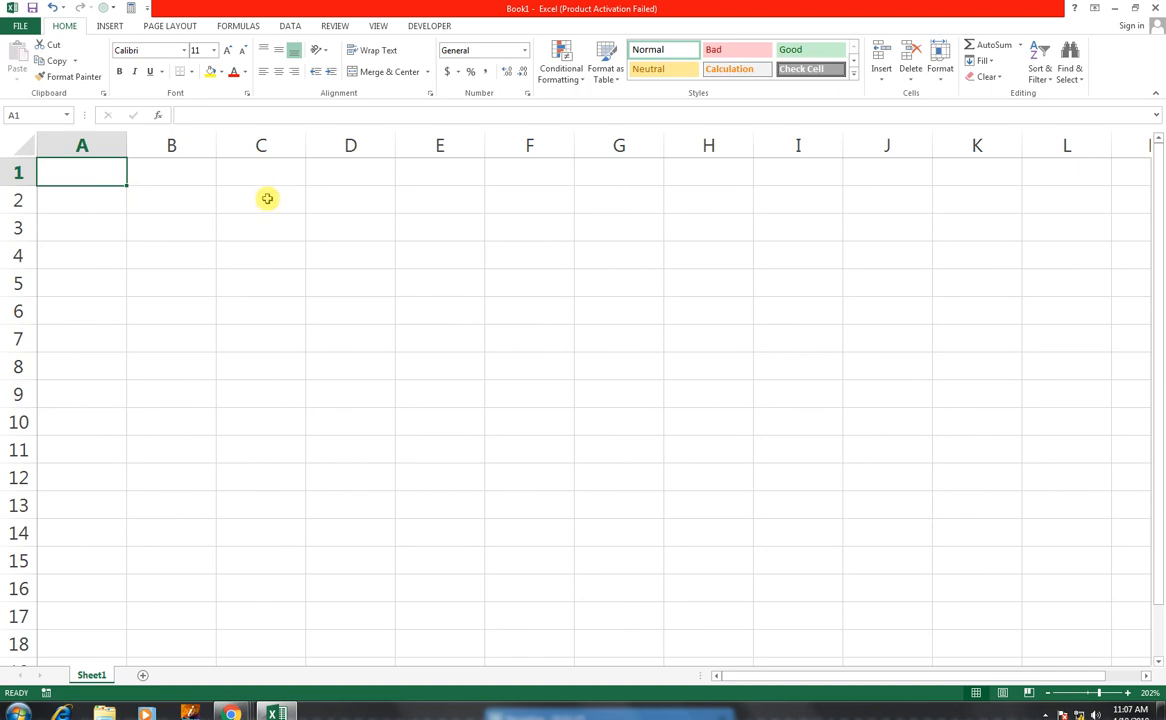
click(275, 170)
click(95, 165)
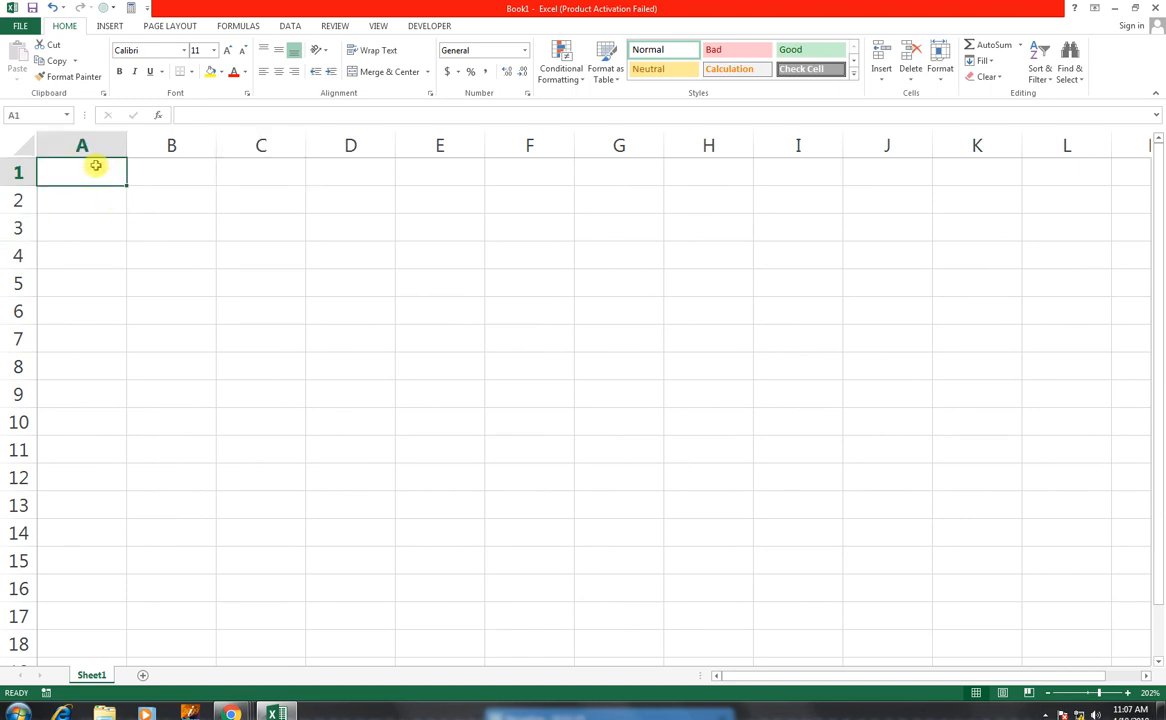
text(id)
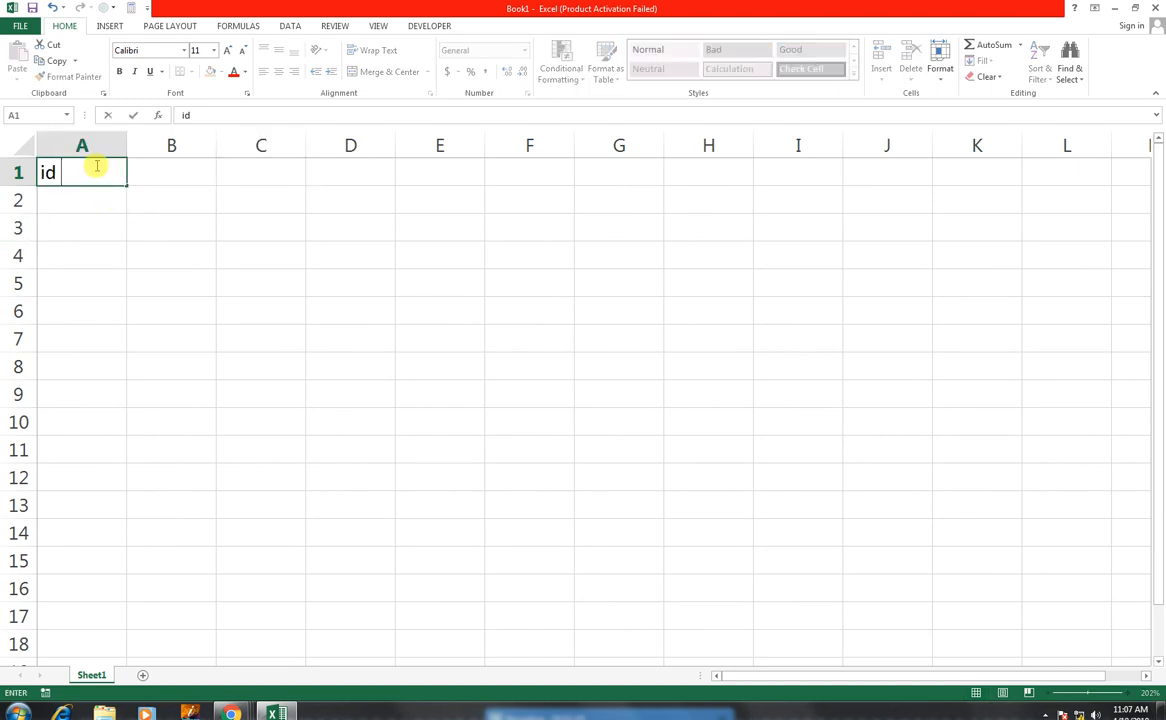
key(Tab)
text(amount)
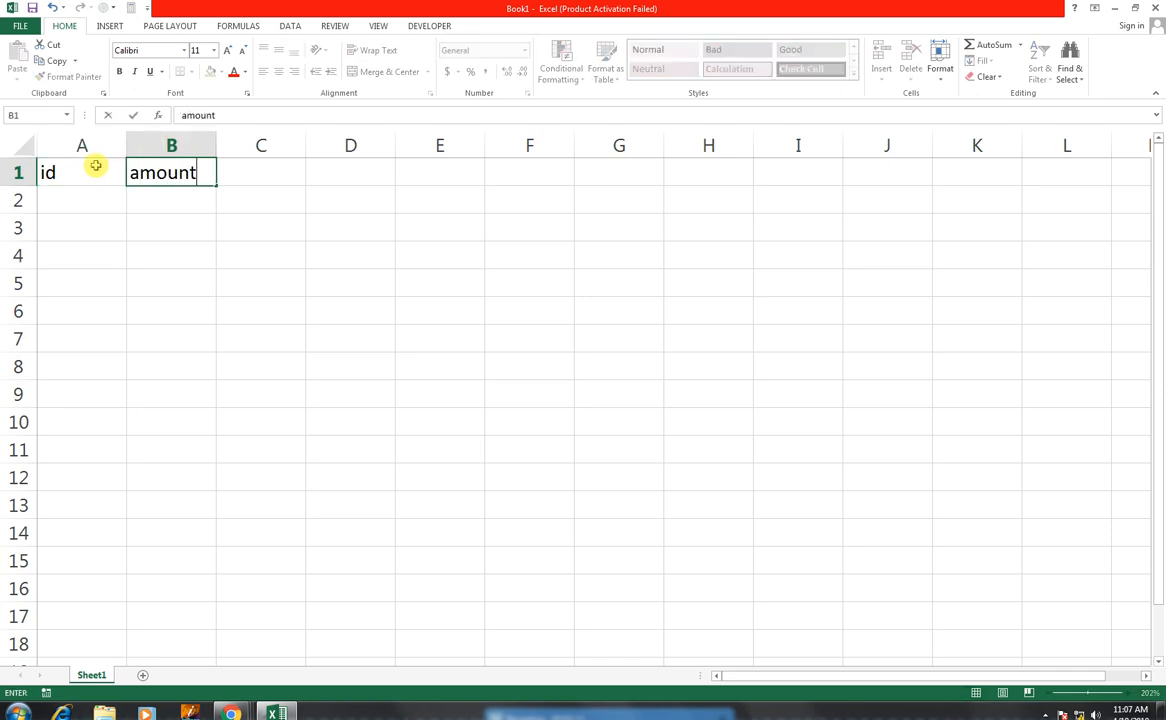
Fill the id column in A2:A6 with 21, 14, 15, 17 and 18.
key(Down)
key(Down)
key(Left)
key(Up)
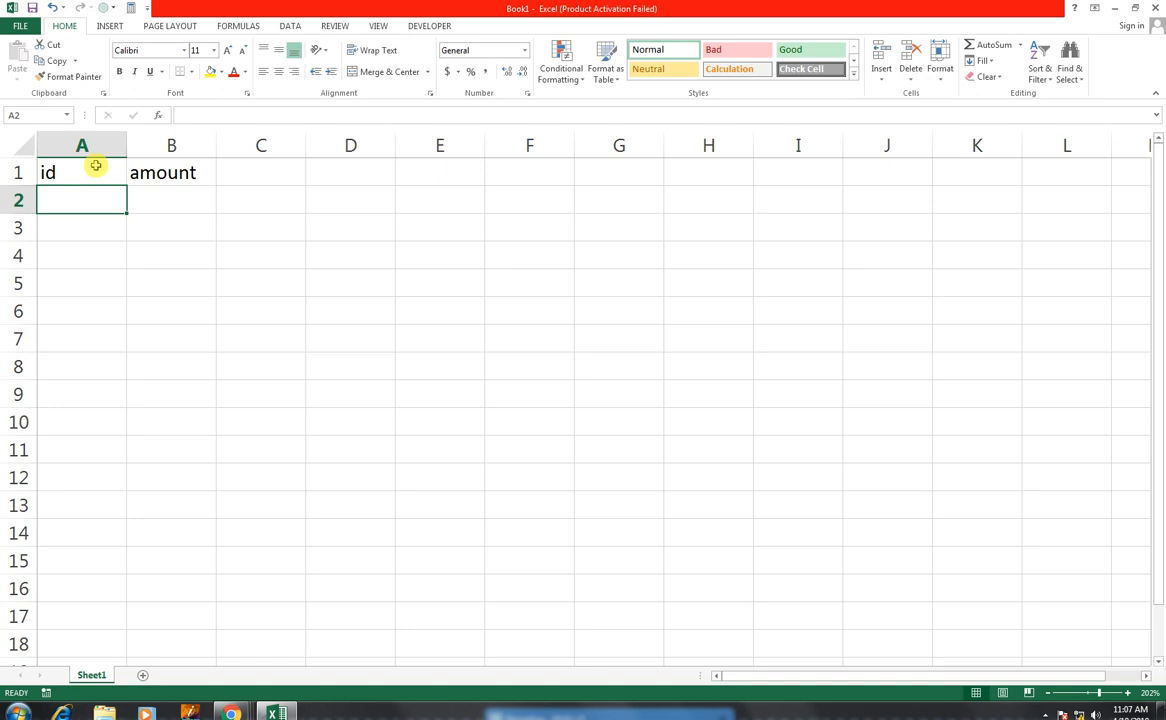
text(21)
key(Return)
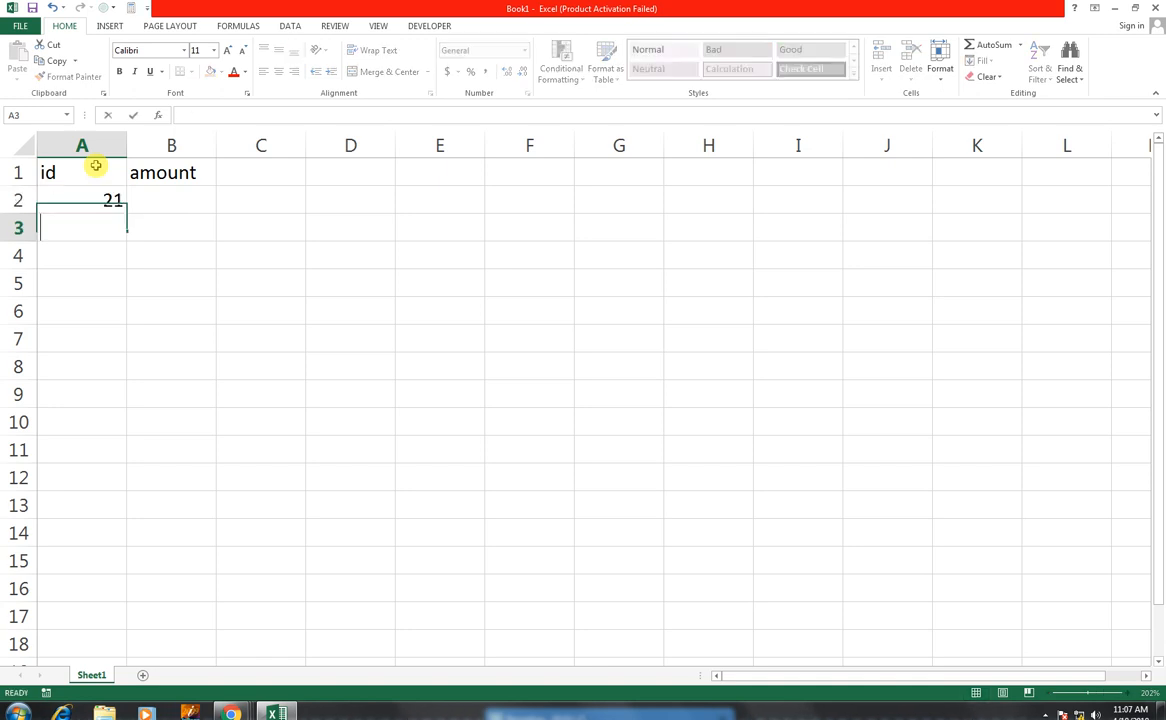
text(14)
key(Return)
text(15)
key(Return)
text(17)
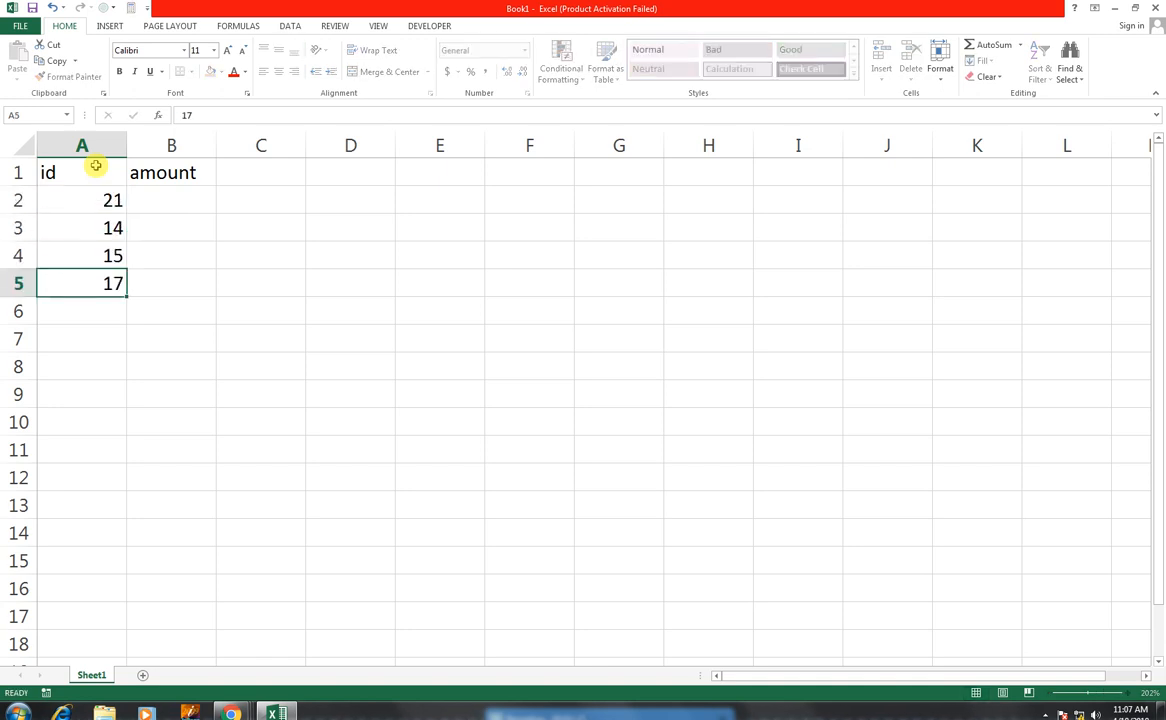
key(Return)
text(18)
key(Return)
Fill the amount column in B2:B6 with 50000, 40000, 65000, 90000 and 45000.
key(Right)
key(Up)
key(Up)
key(Up)
key(Up)
key(Up)
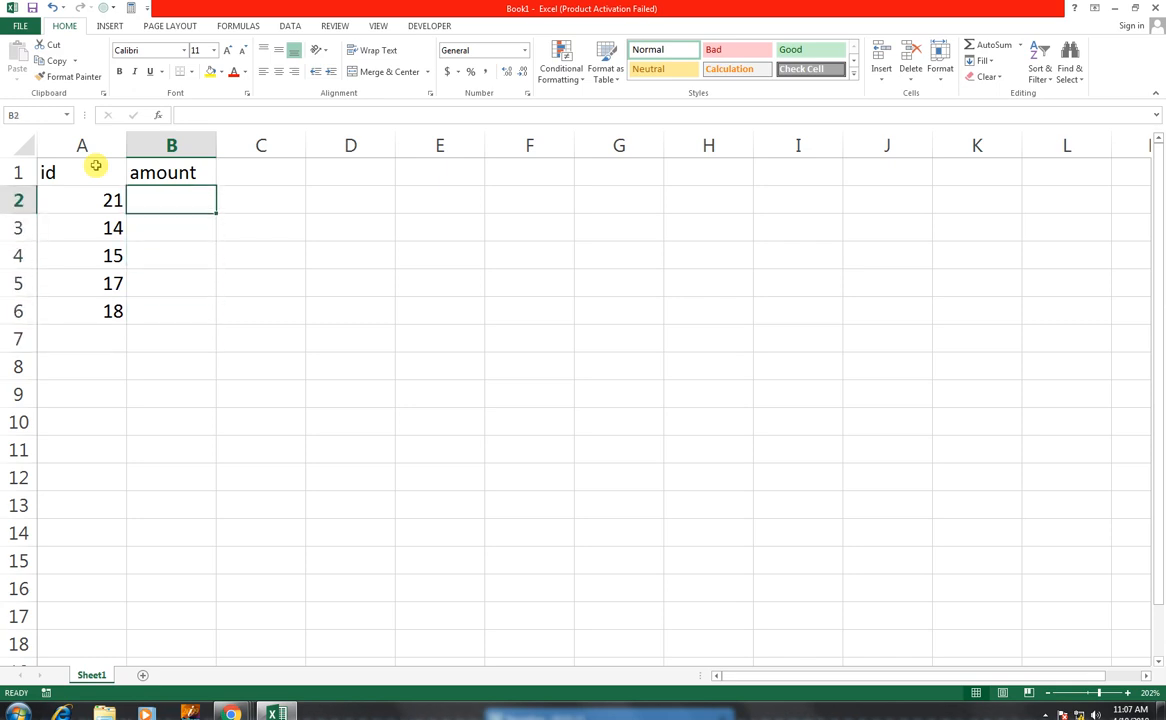
text(50000)
key(Return)
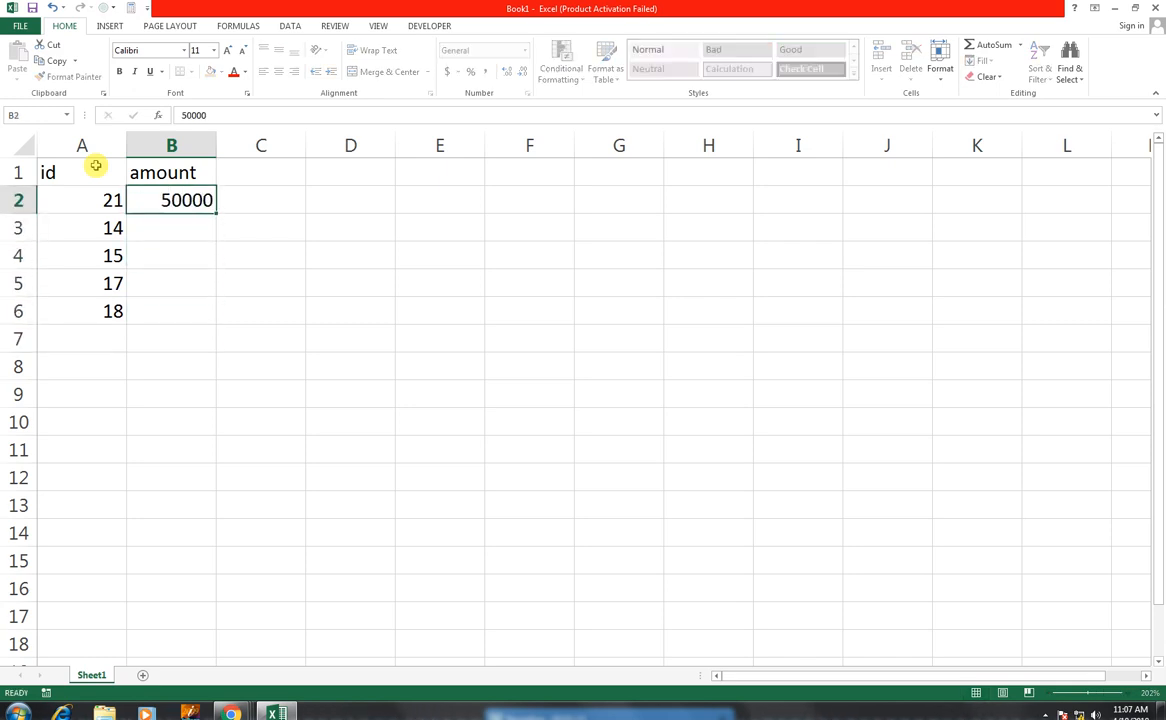
text(4000)
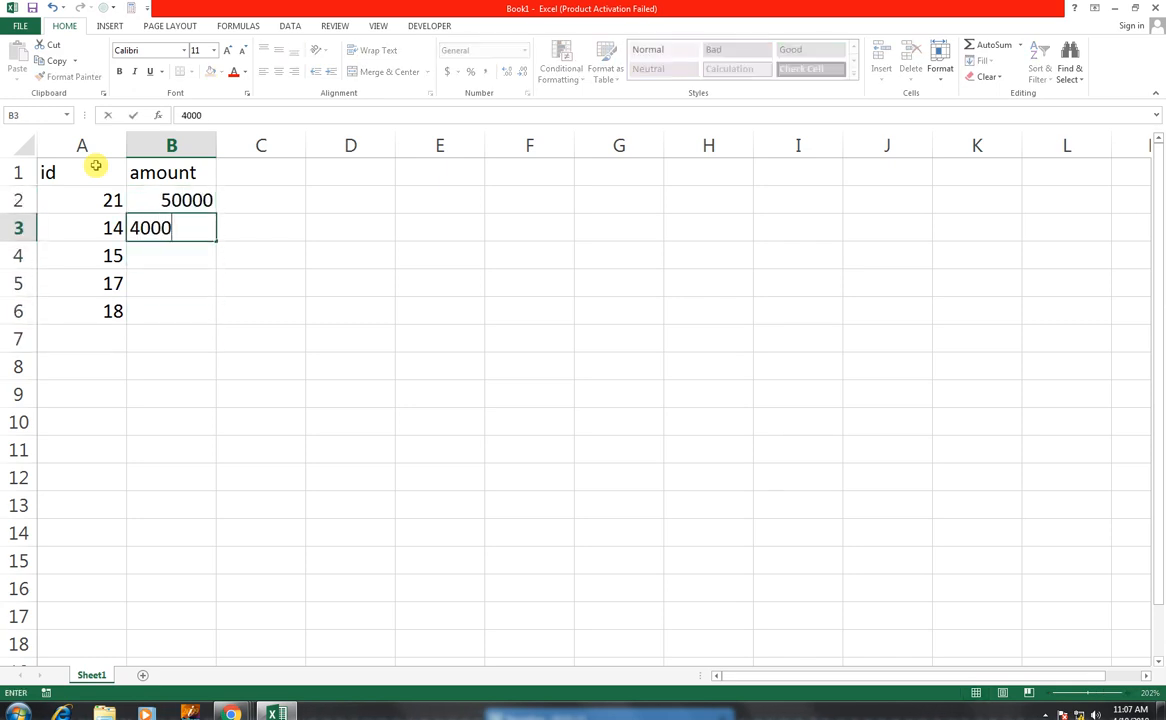
text(0)
key(Return)
text(65000)
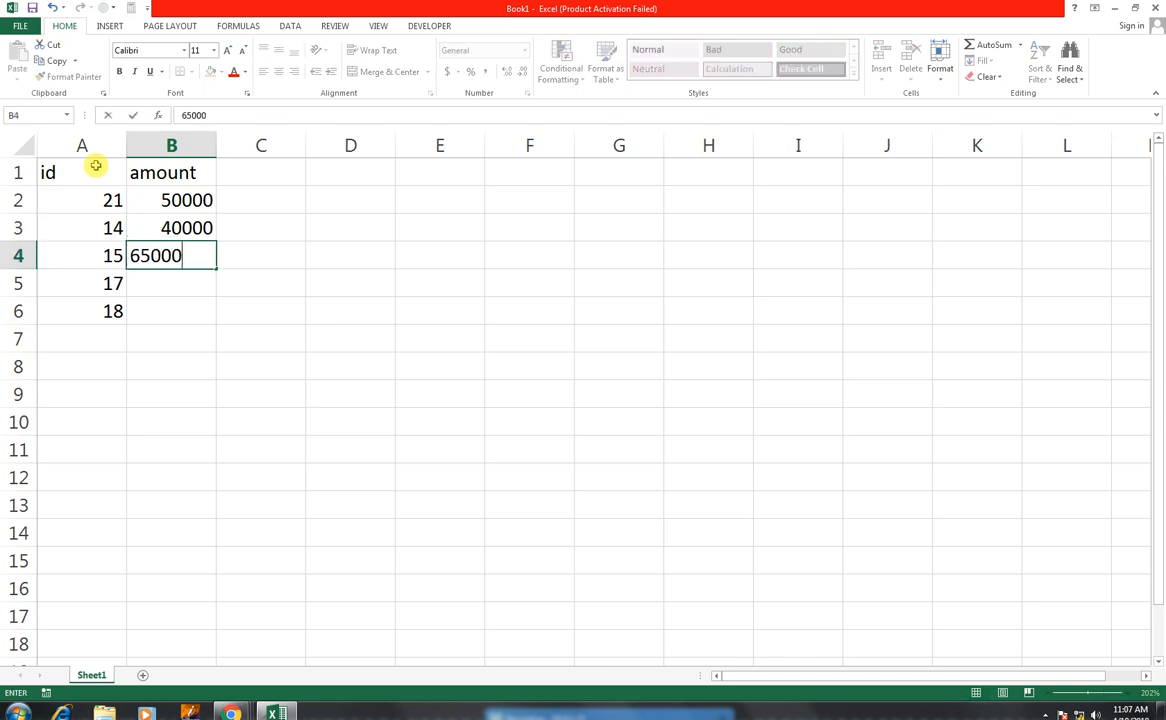
key(Return)
text(90000)
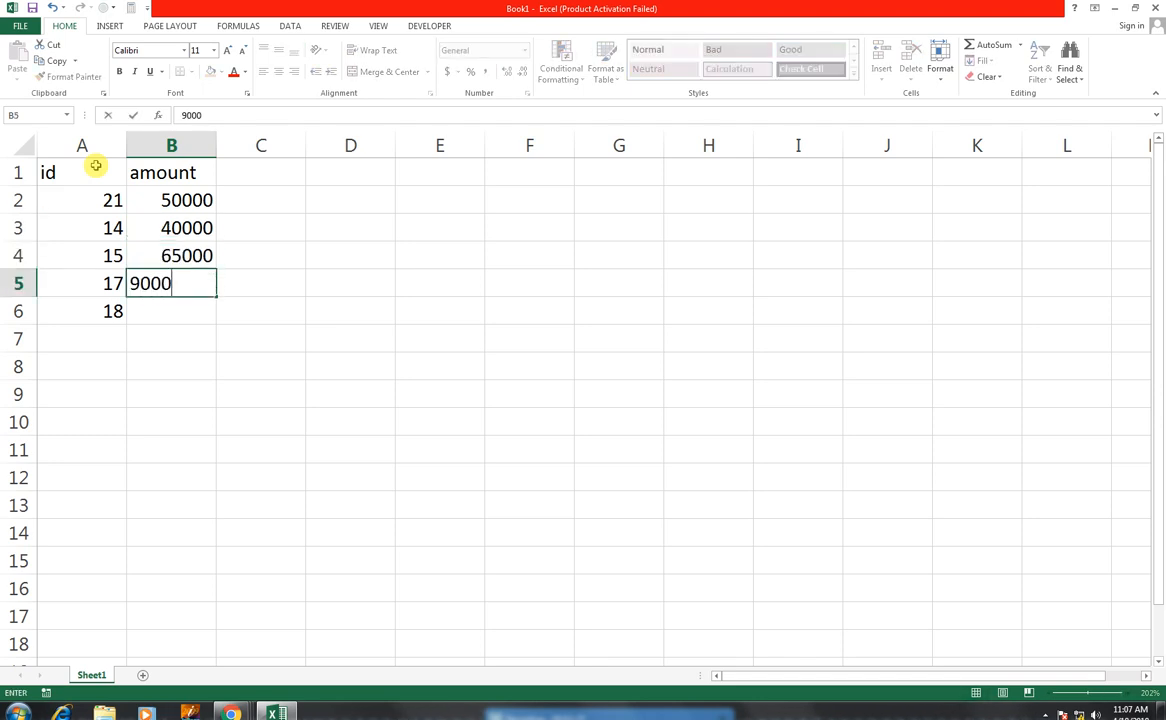
key(Return)
text(45)
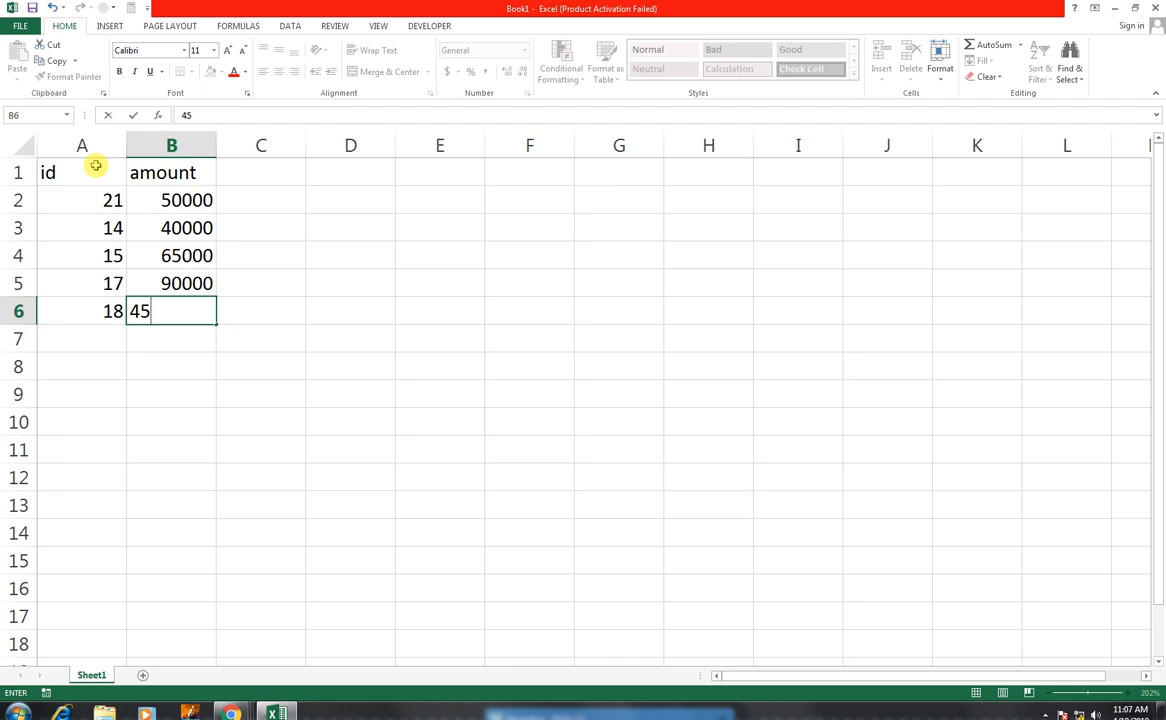
text(000)
key(Tab)
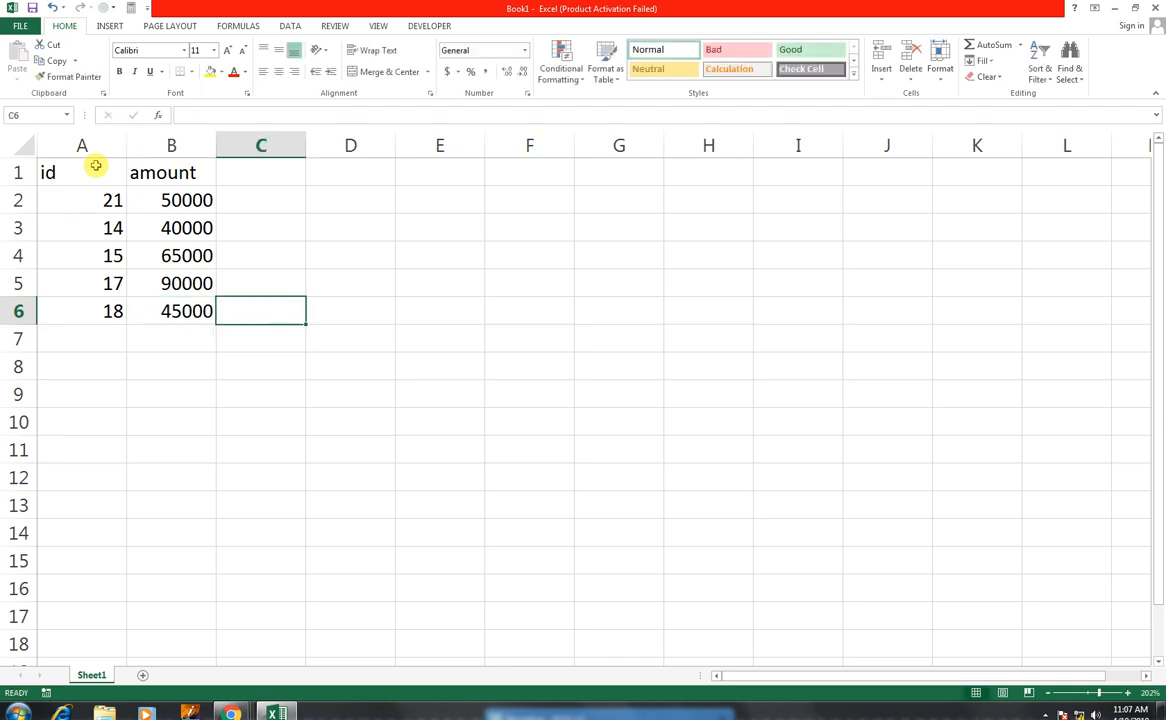
Copy the id and amount table from A1:B6 and paste it starting at D1.
drag(88, 168, 195, 299)
key(ctrl+c)
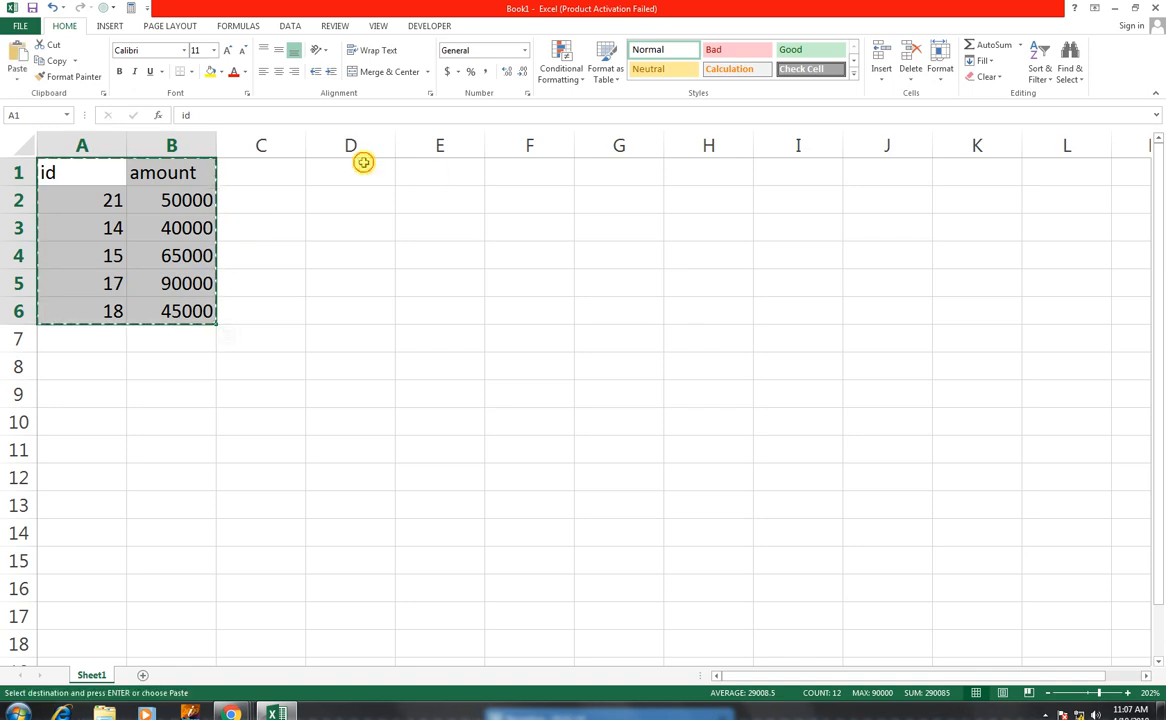
click(363, 163)
key(ctrl+v)
Replace the ids of the copied table in D2:D6 with 22, 16, 18, 20 and 21.
click(348, 202)
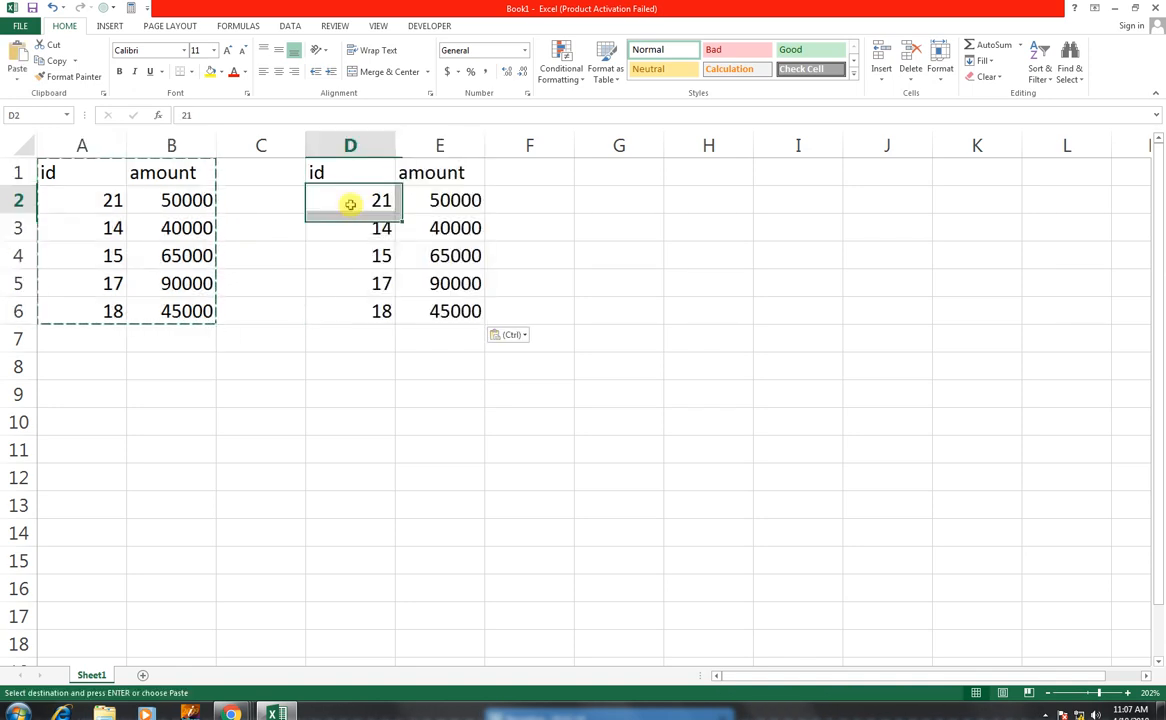
text(22)
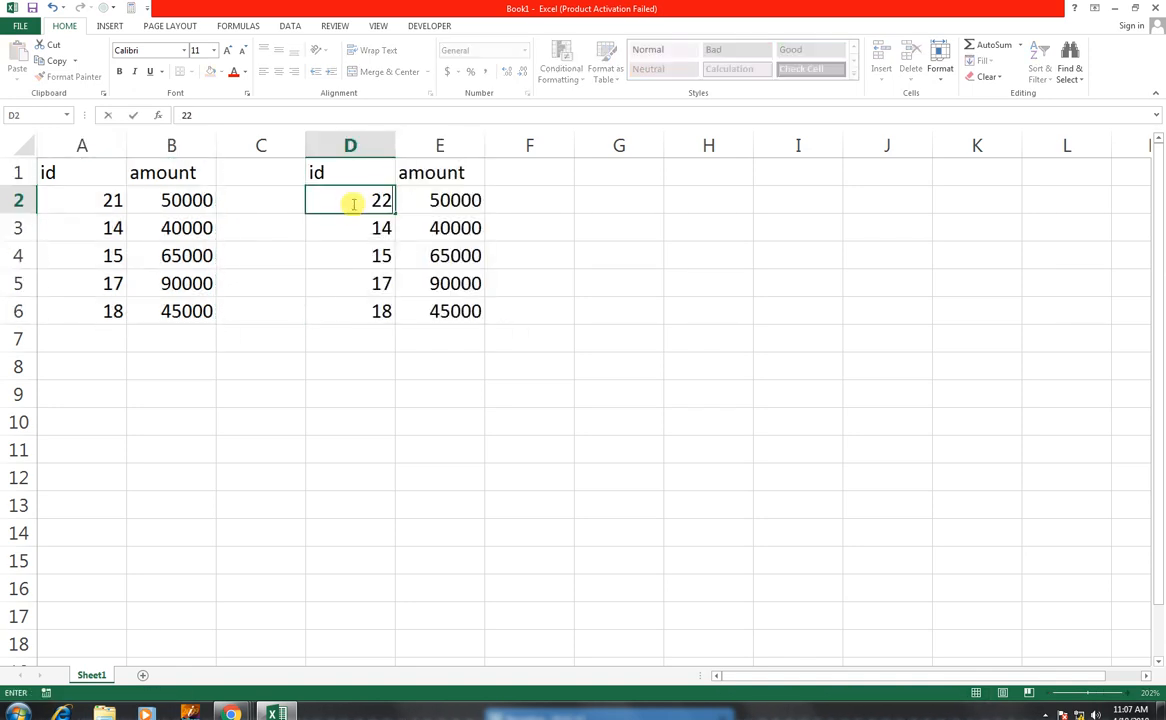
key(Return)
text(16)
key(Return)
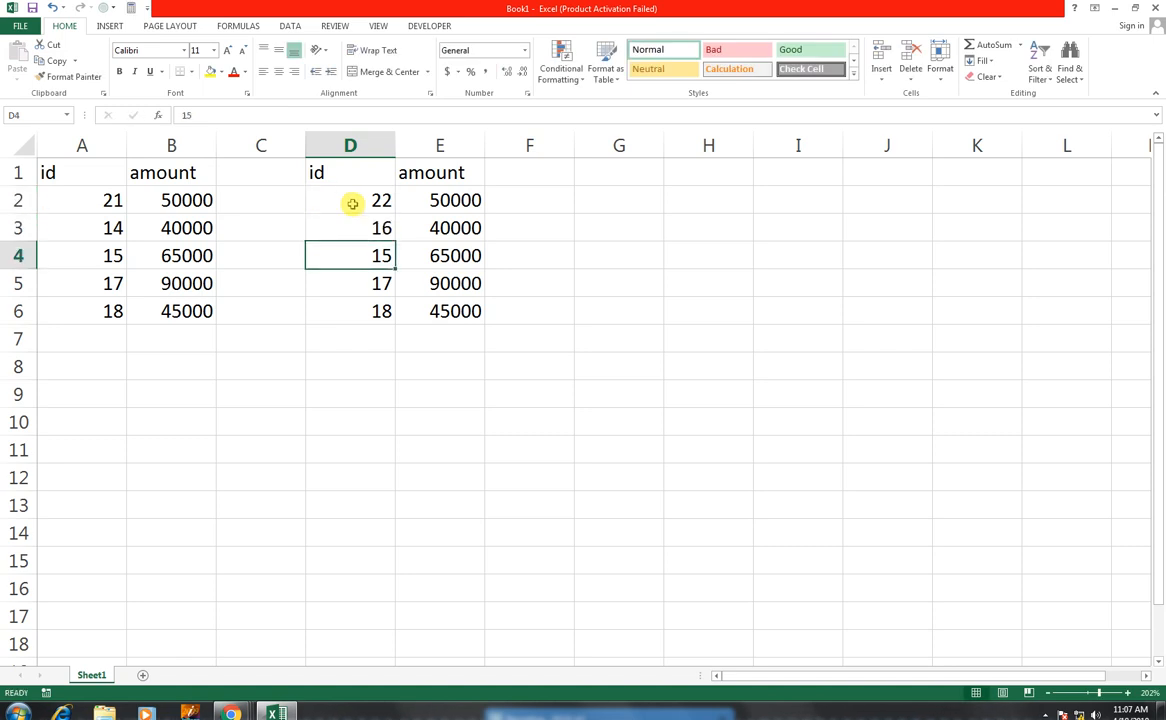
text(18)
key(Return)
text(20)
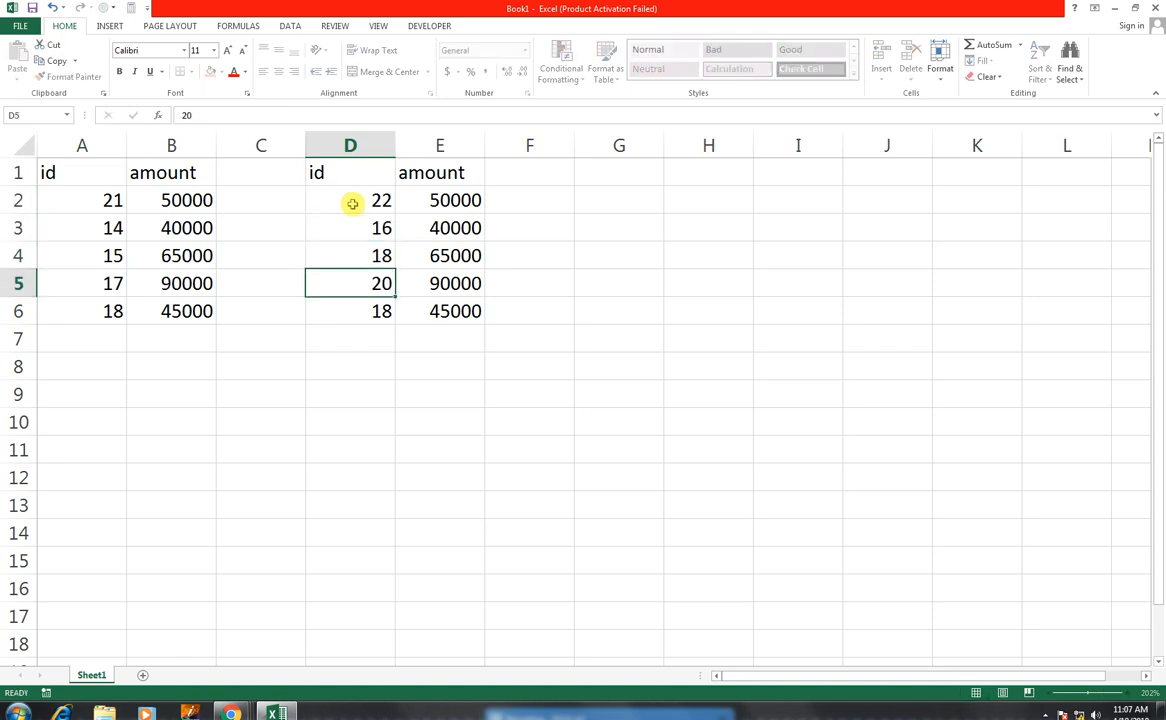
key(Return)
text(21)
key(Return)
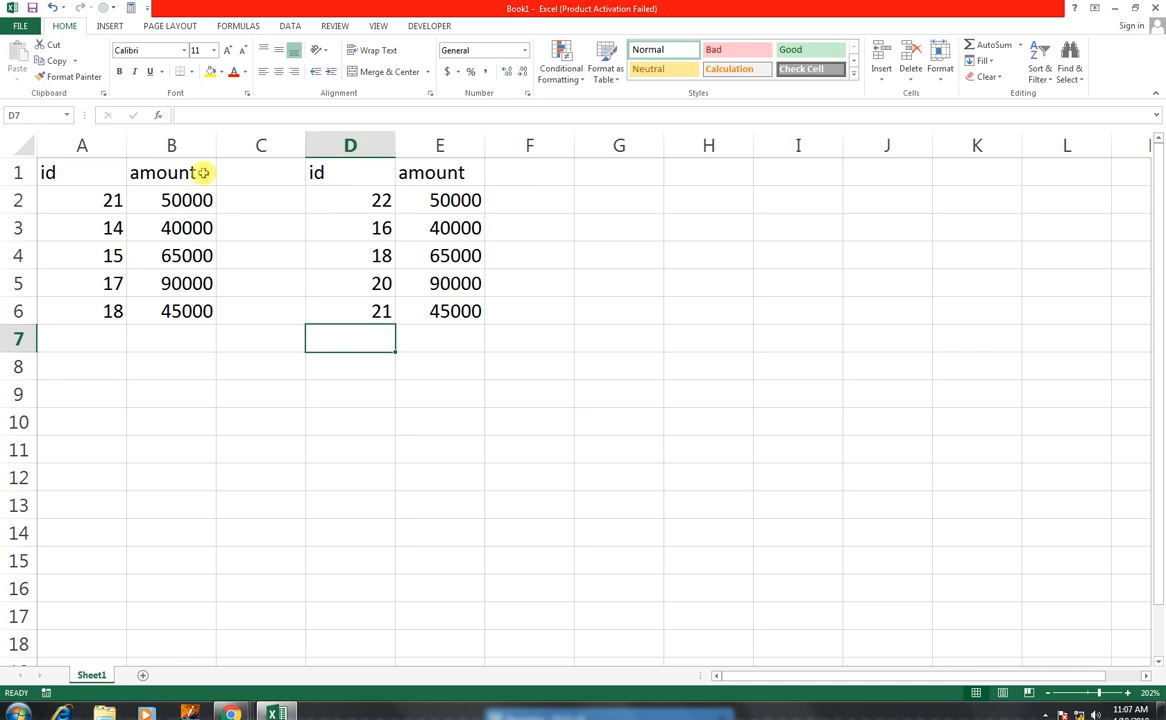
Center the contents of the first table in A1:B6 and apply borders to all its cells.
drag(60, 172, 195, 305)
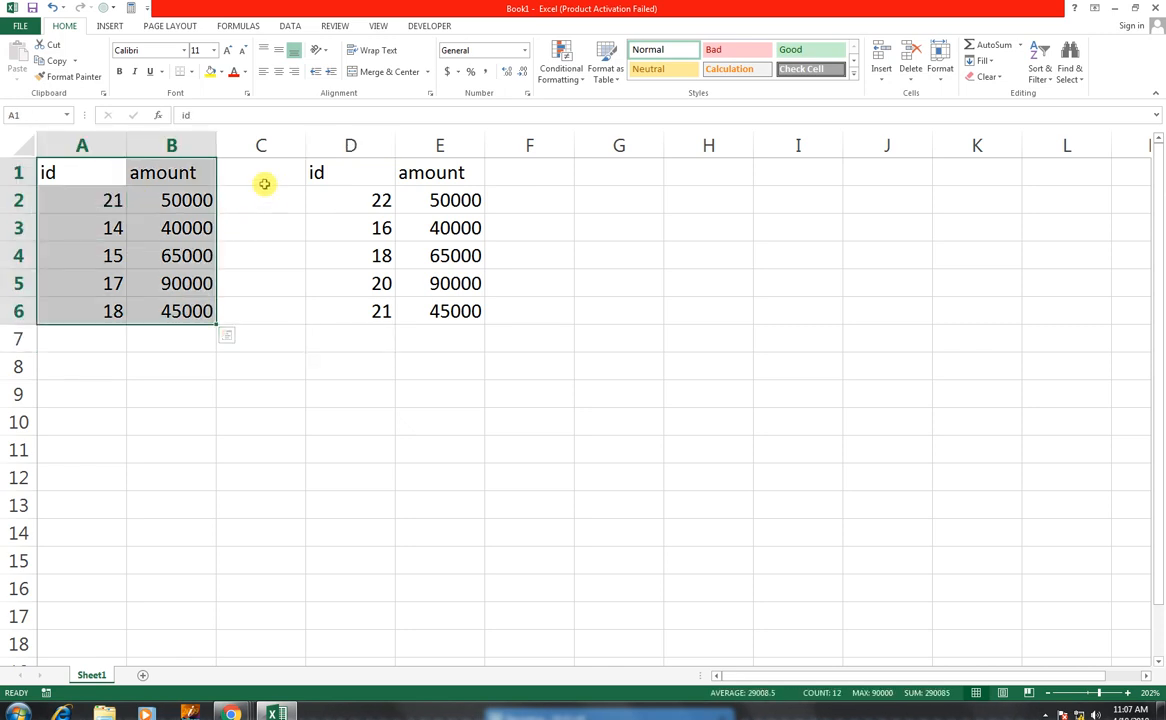
click(278, 71)
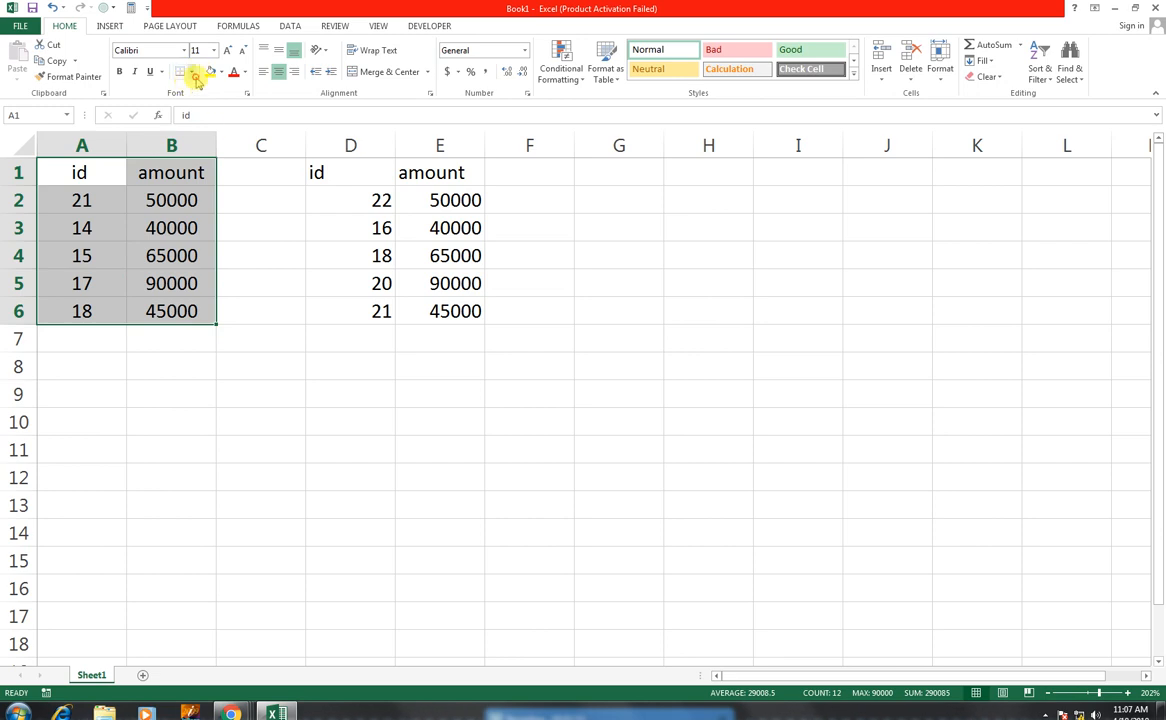
click(190, 72)
click(200, 189)
Center the contents of the second table in D1:E6 and apply borders to all its cells.
drag(338, 177, 411, 303)
click(278, 71)
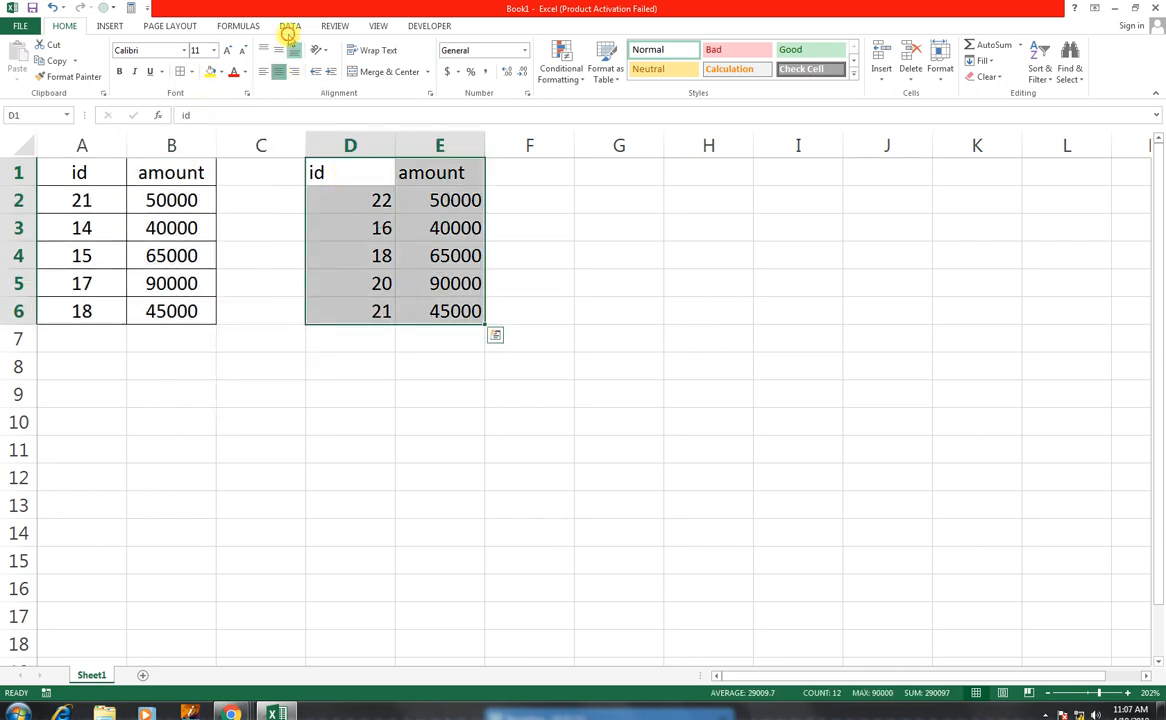
click(290, 25)
click(268, 46)
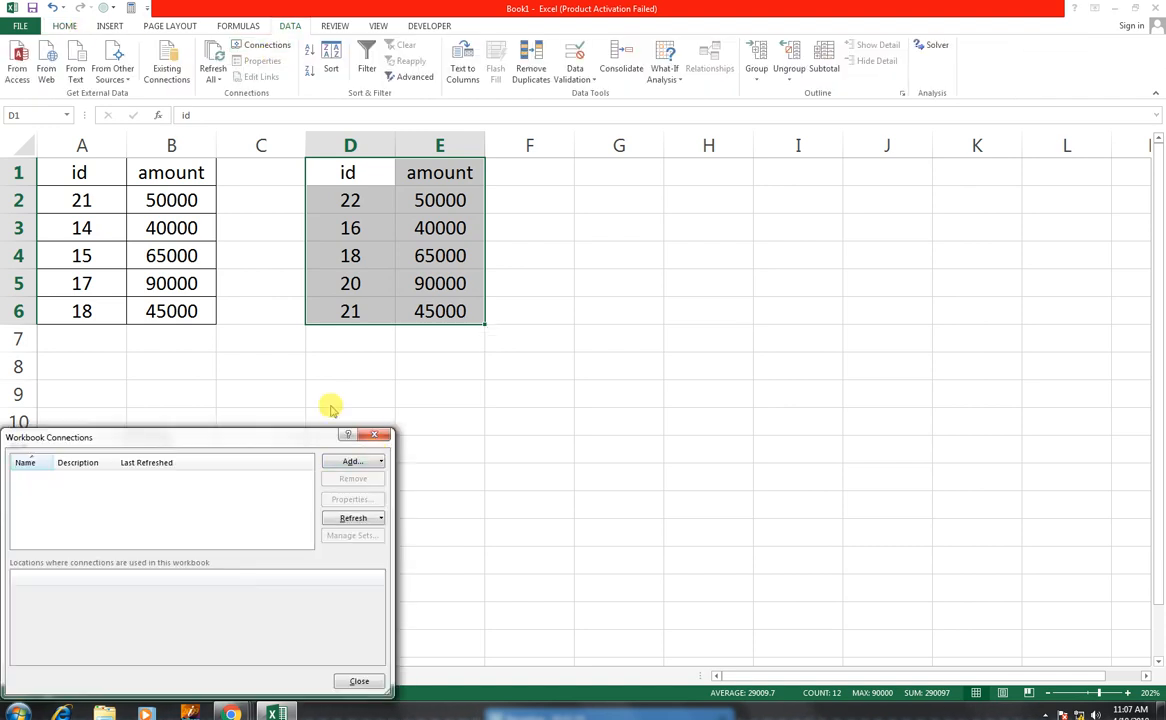
click(373, 433)
scroll(260, 86, up, 4)
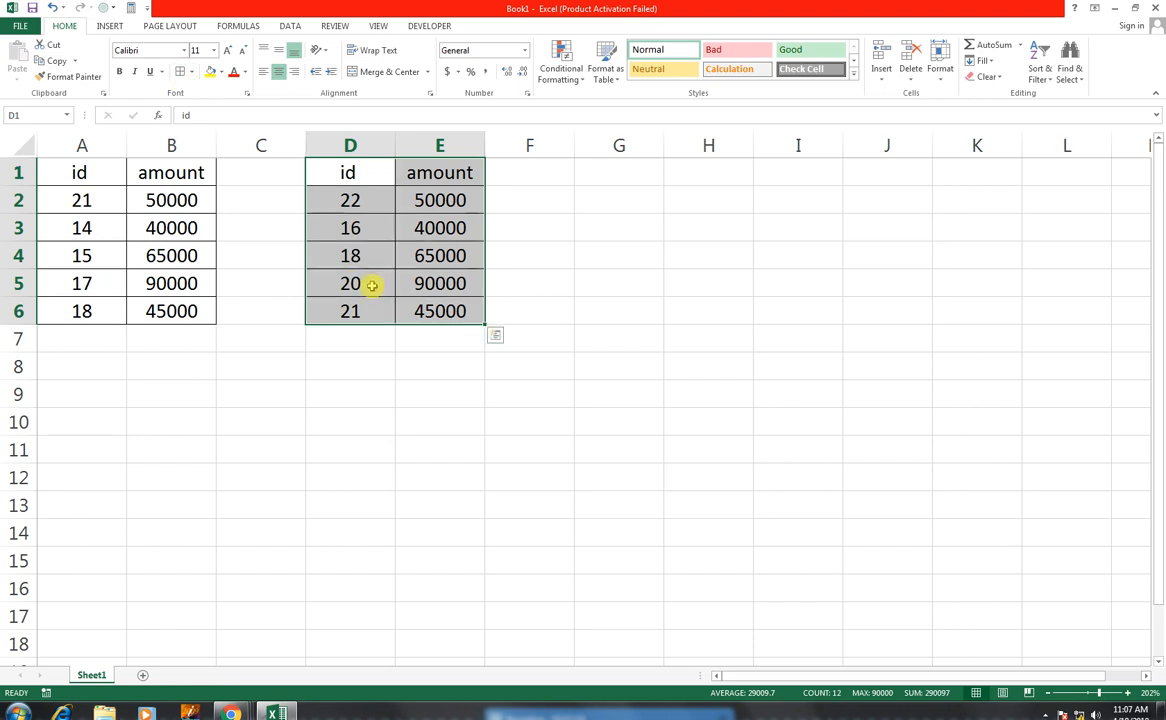
Narrow the empty spacer columns C and F on either side of the second table.
drag(306, 146, 246, 146)
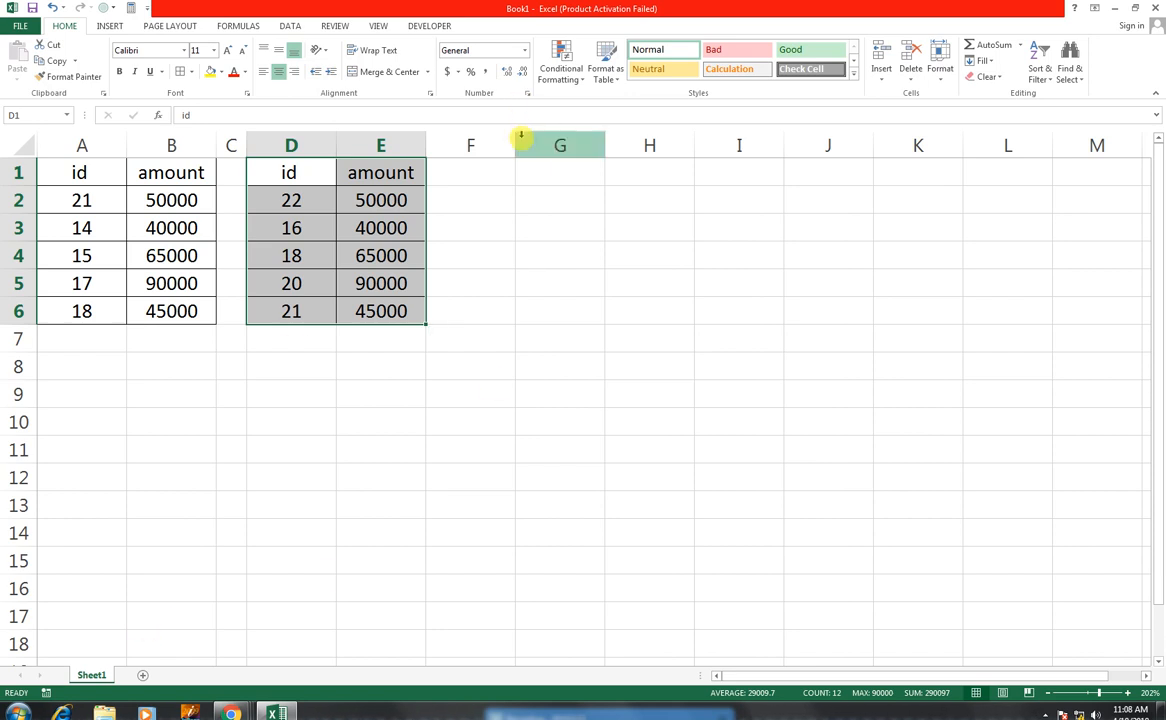
drag(513, 140, 466, 145)
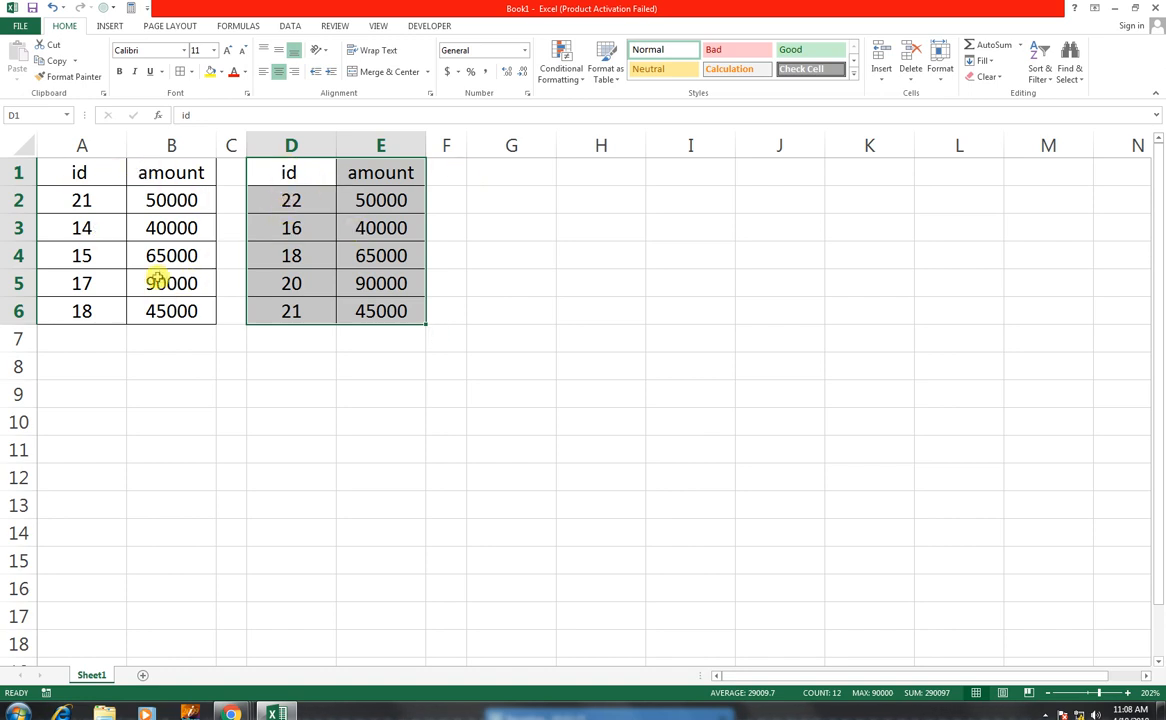
drag(86, 174, 98, 255)
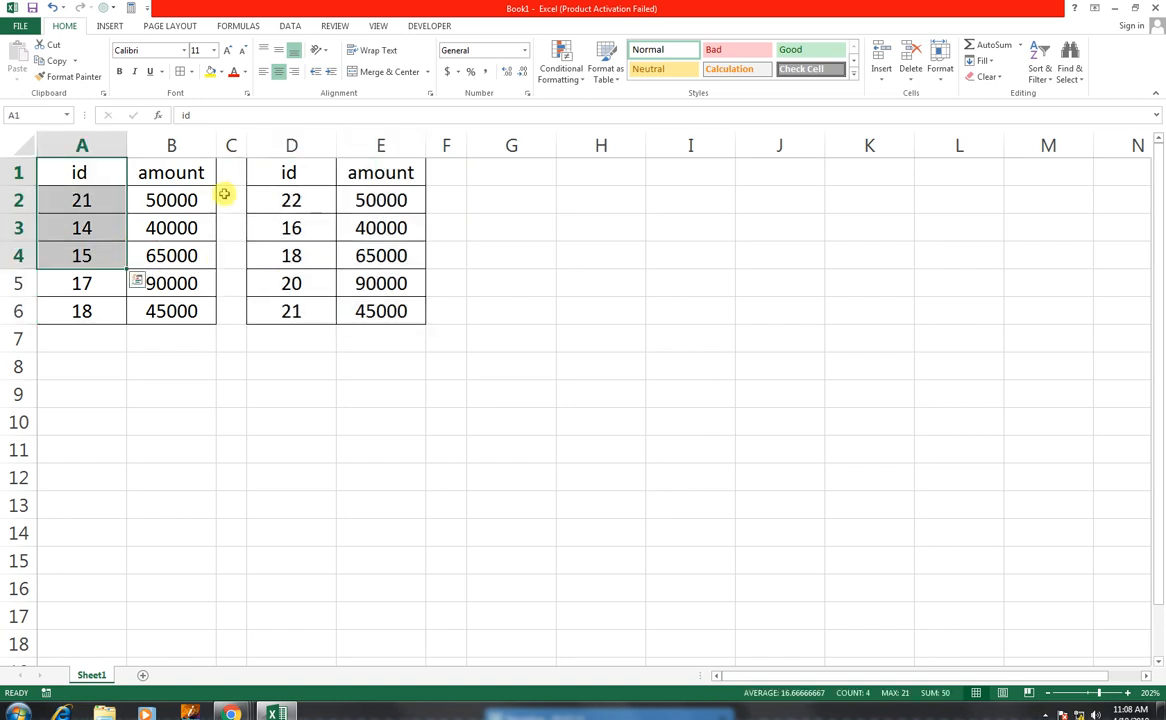
drag(258, 172, 289, 281)
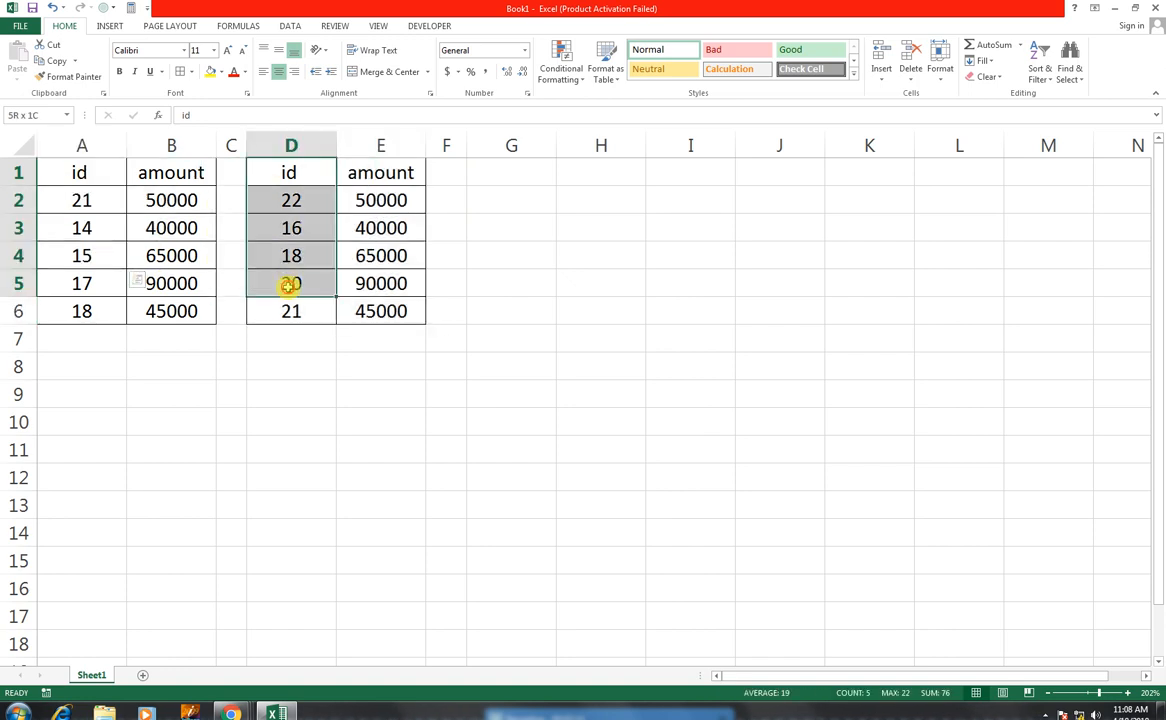
click(529, 178)
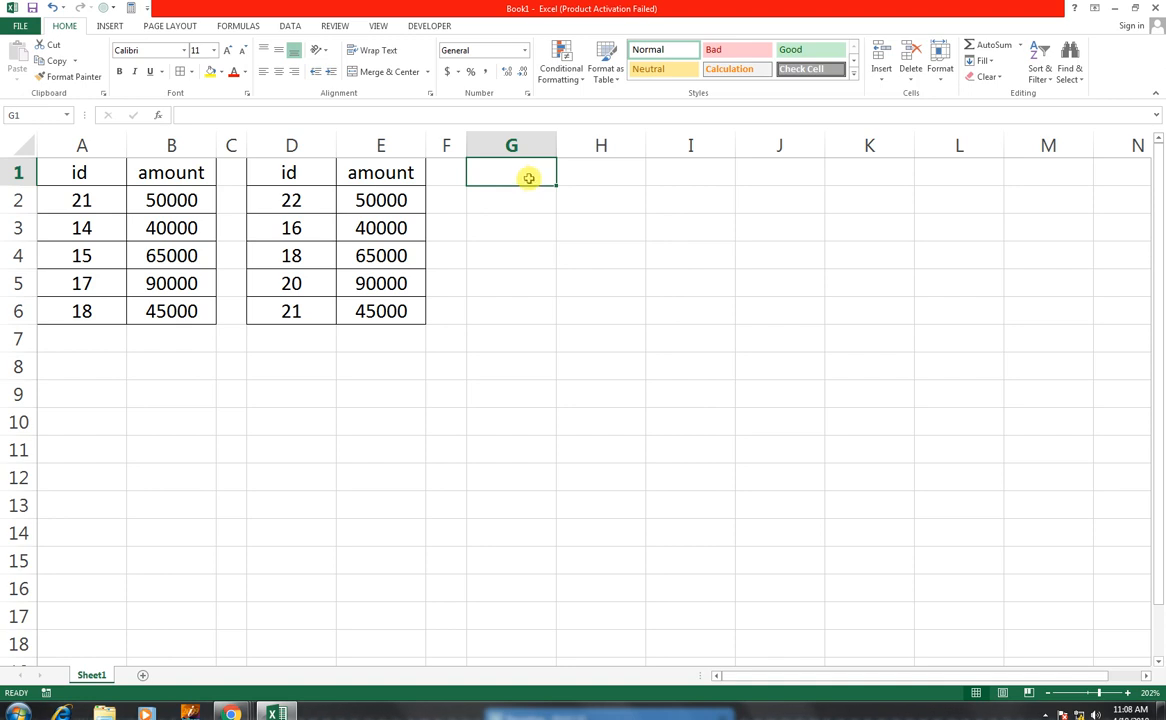
Copy the id and amount headers from D1:E1 into G1:H1 to head the third table.
drag(330, 173, 378, 169)
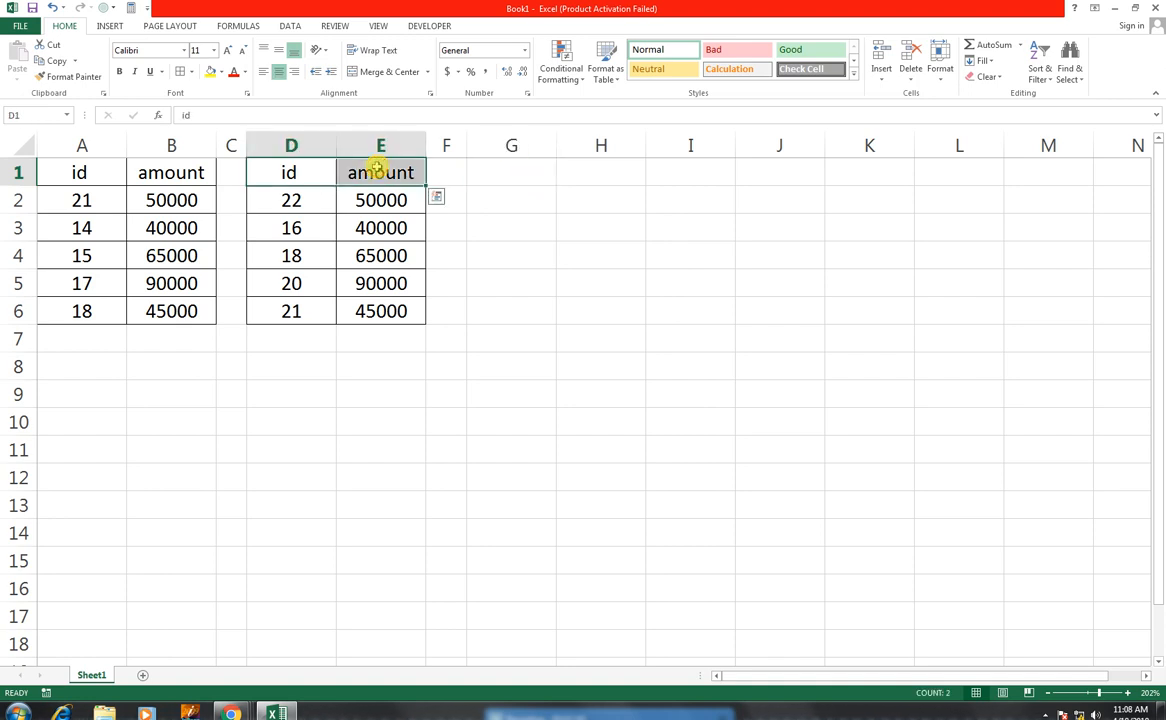
key(ctrl+c)
click(503, 167)
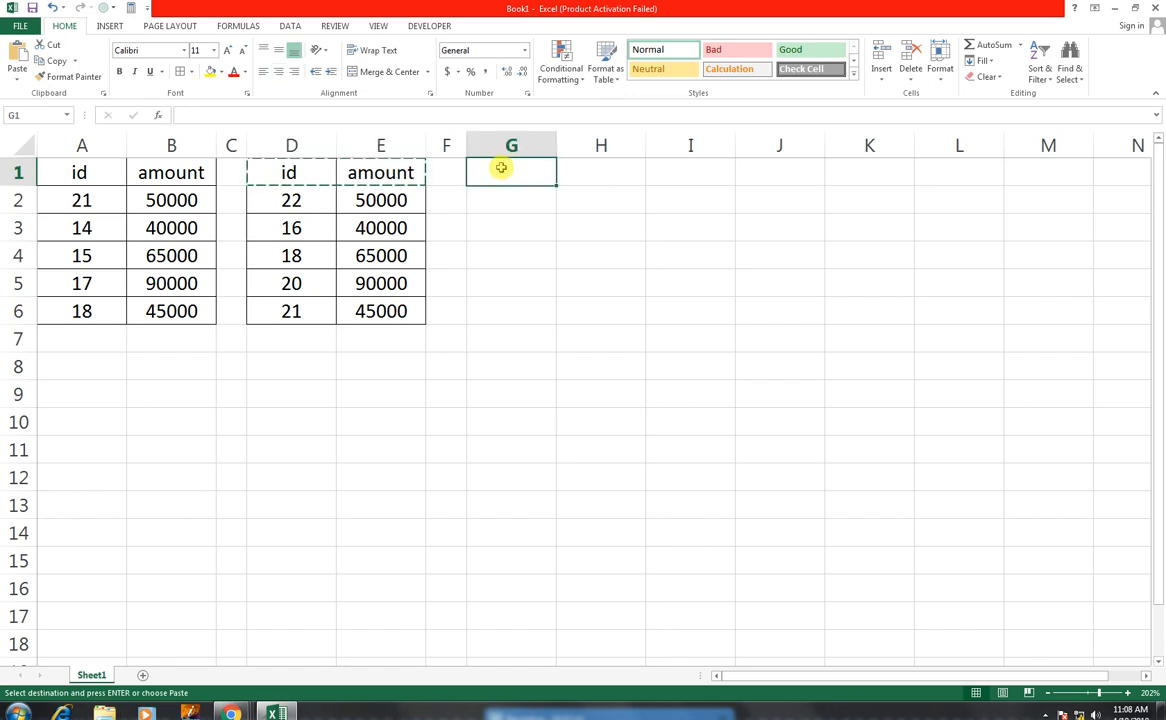
key(ctrl+v)
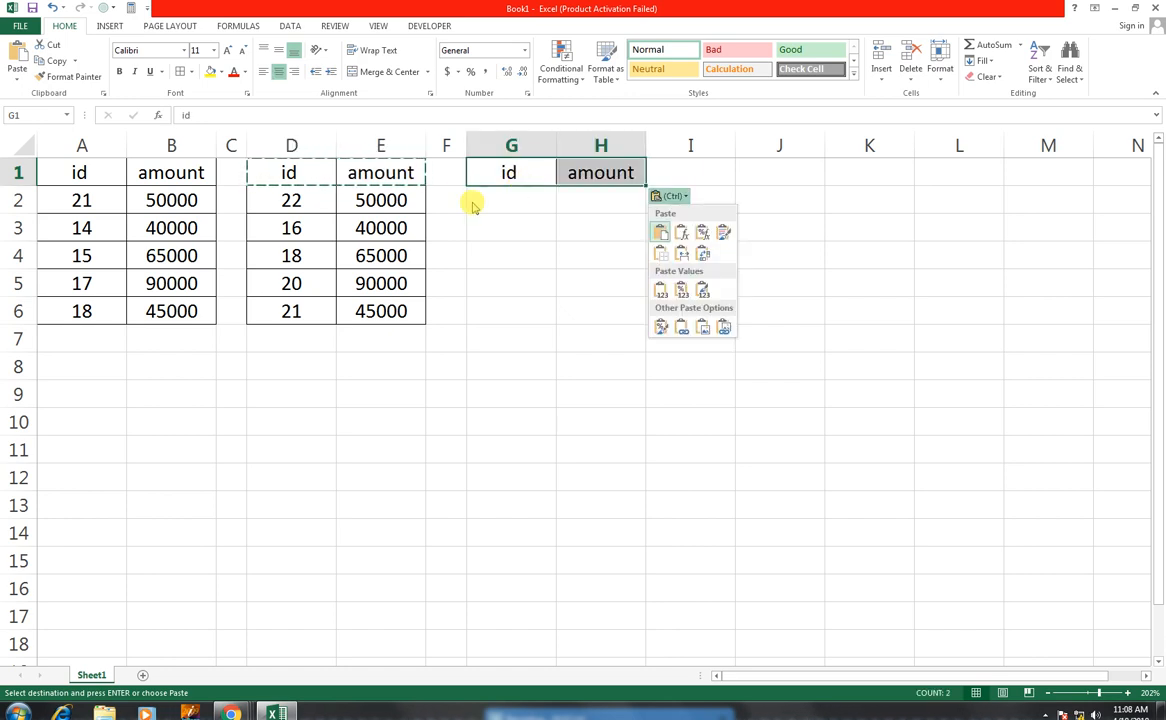
click(479, 201)
click(480, 201)
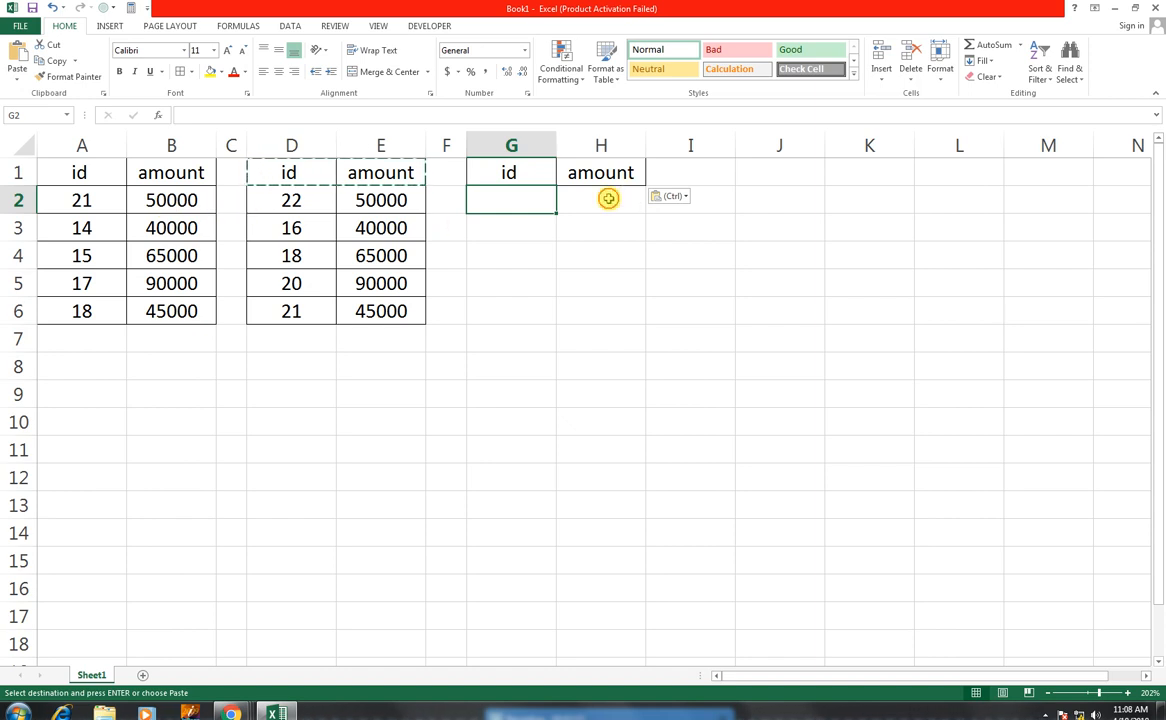
Try the formula =VLOOKUP(G2,D1:E6,2) in H2 to look up the amount in the second table.
click(608, 198)
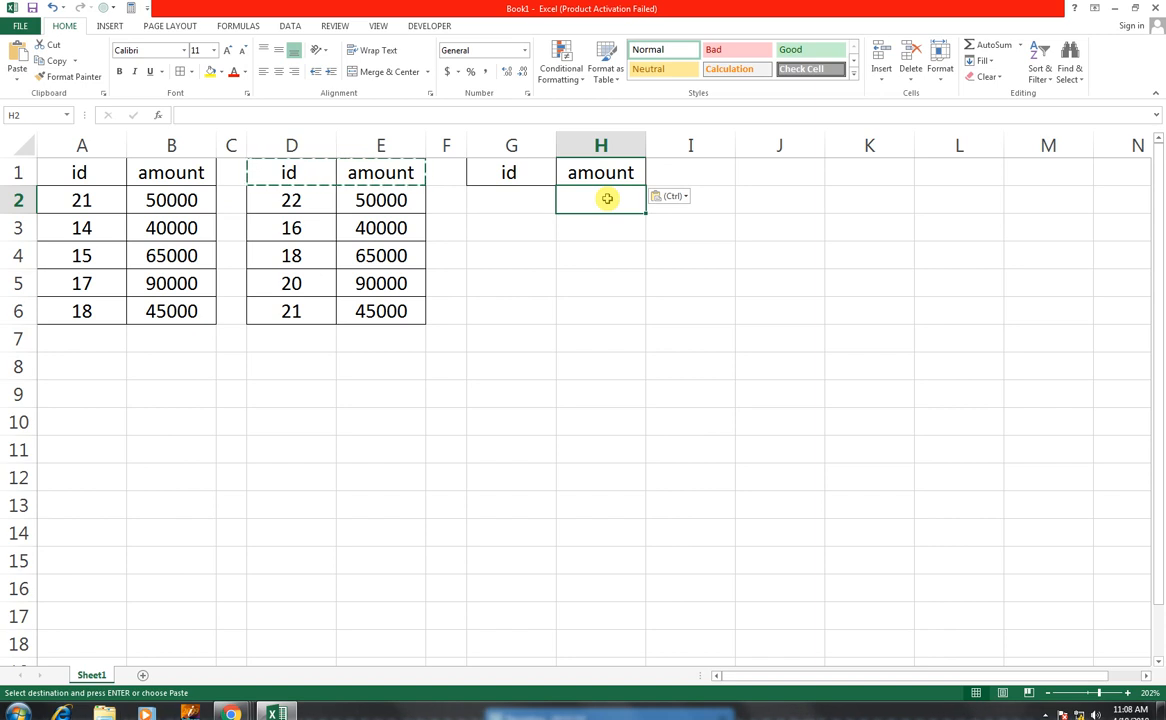
text(=vlq)
key(Tab)
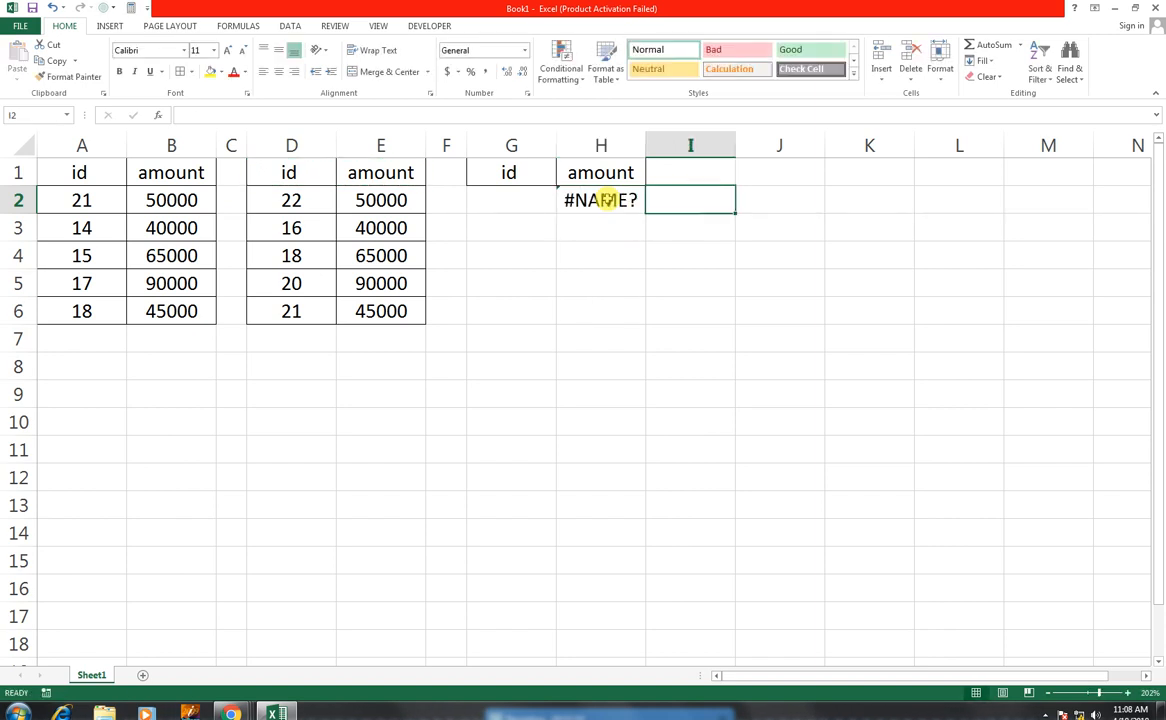
click(607, 200)
double_click(607, 200)
key(BackSpace)
text(o)
key(Tab)
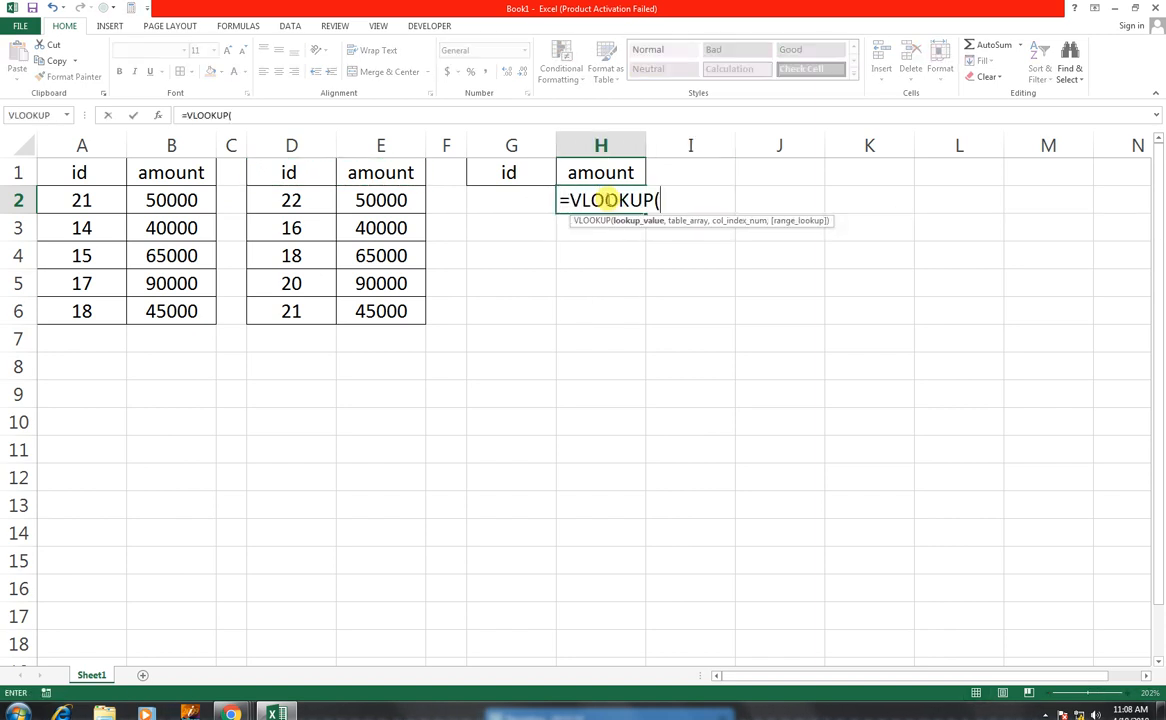
key(Left)
text(,)
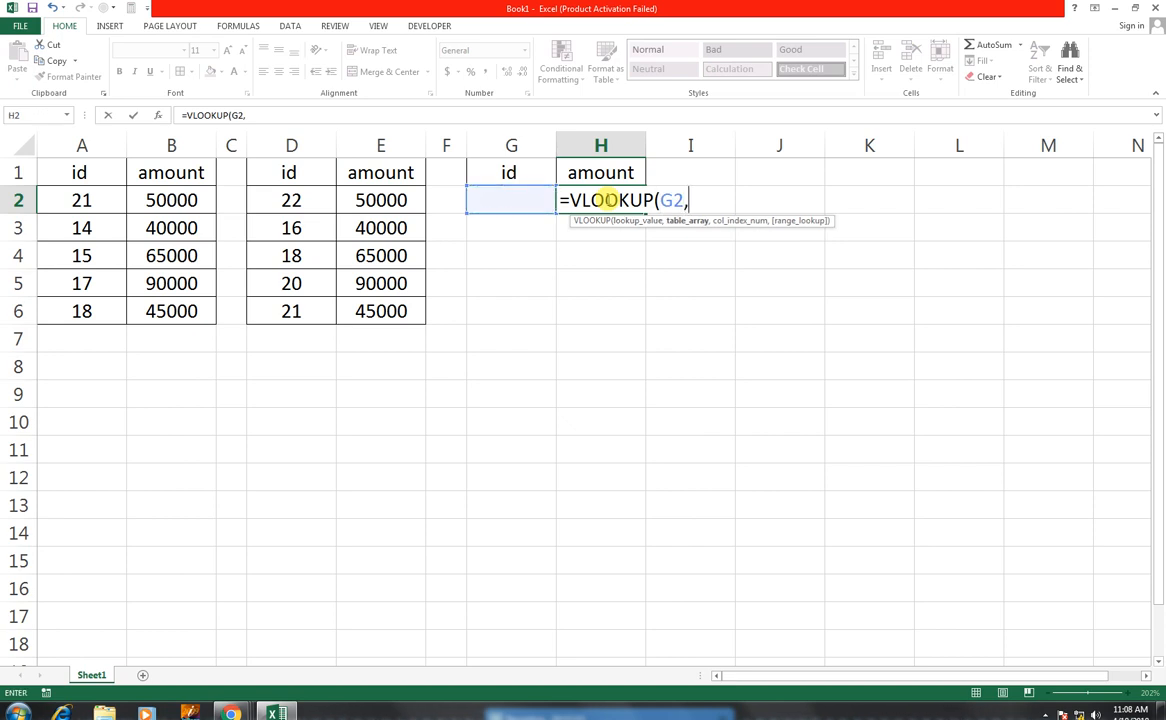
drag(264, 168, 373, 311)
text(,2)
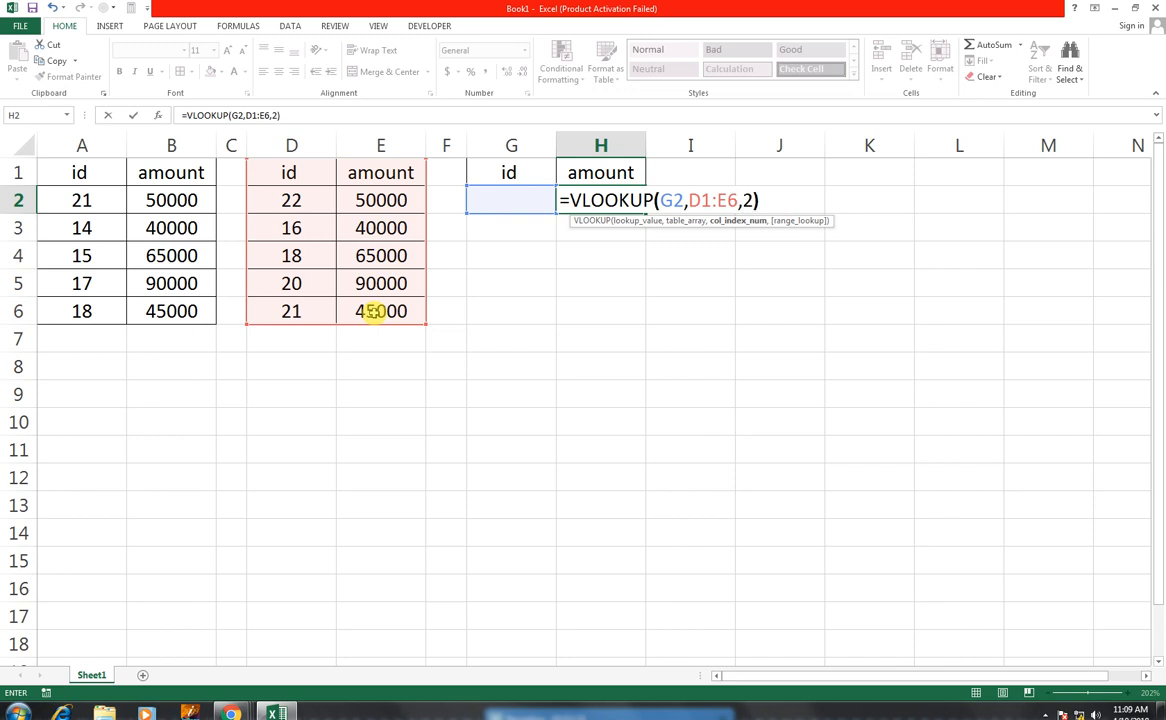
key(Return)
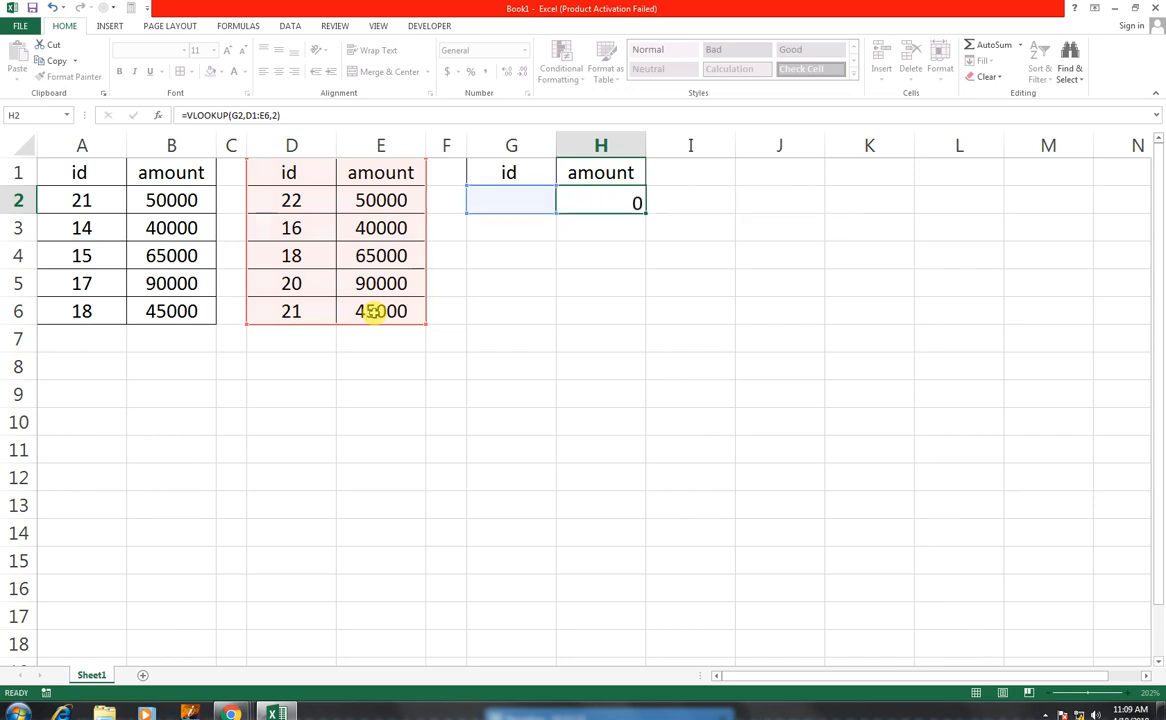
Enter 22 as the lookup id in G2 to test the formula.
key(Up)
key(Left)
text(22)
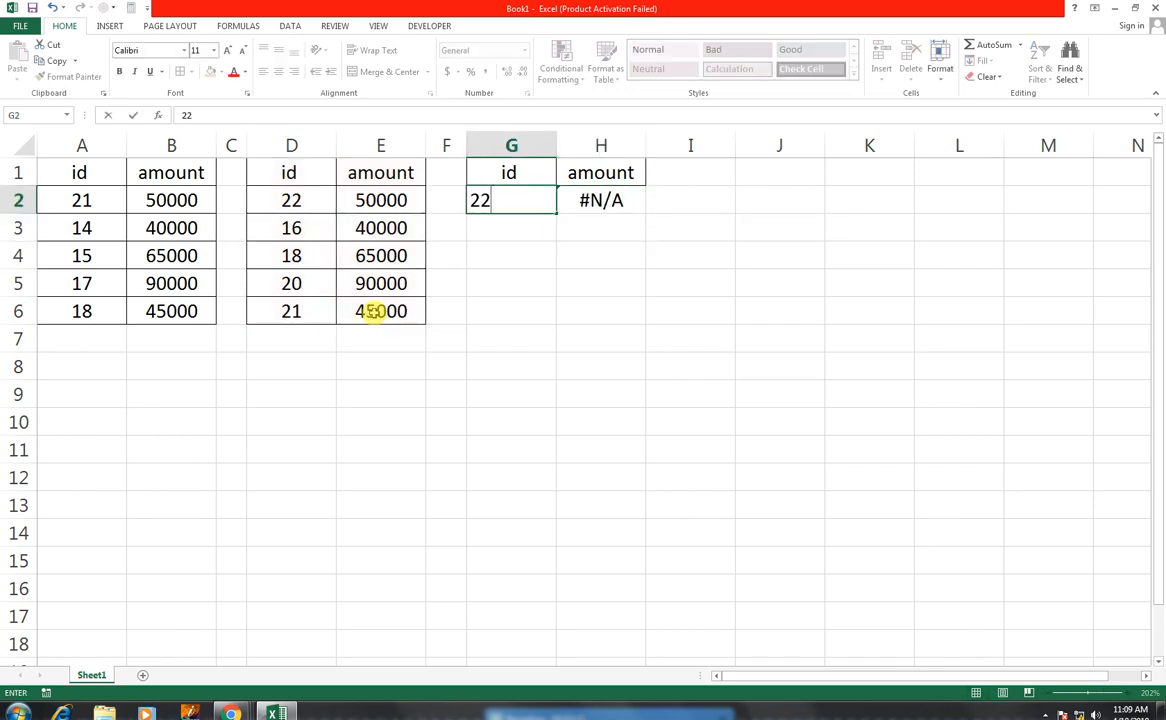
key(Return)
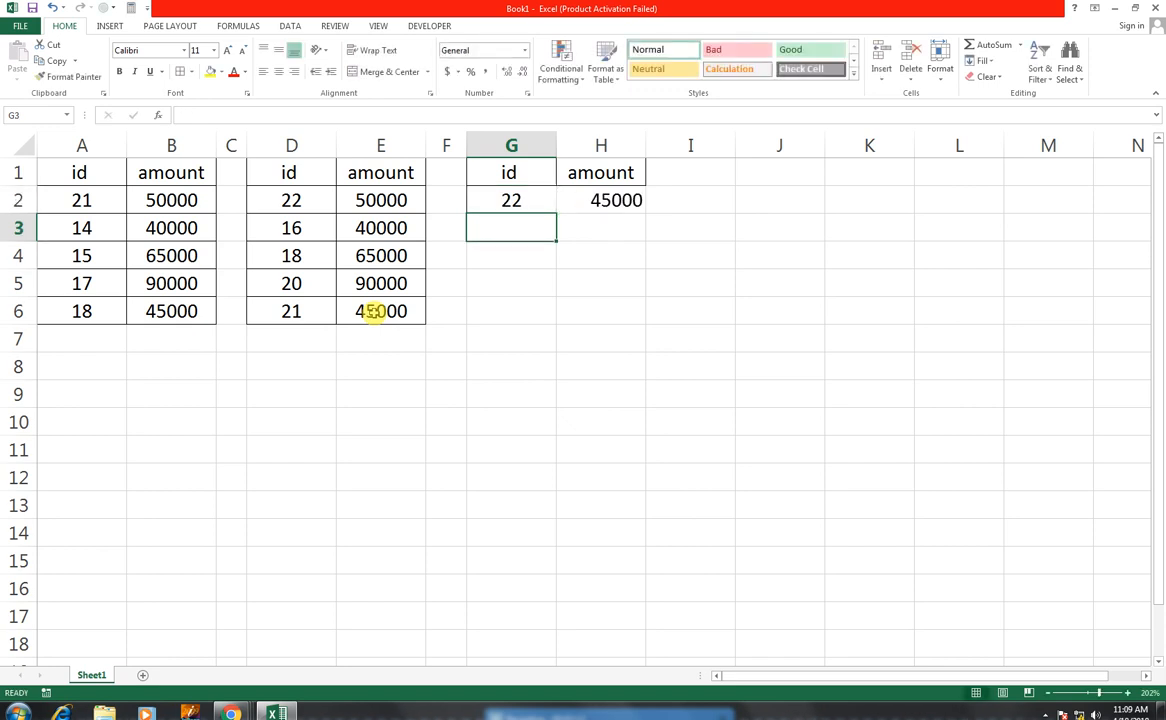
Clear the test id and the lookup formula from G2:H2.
key(Up)
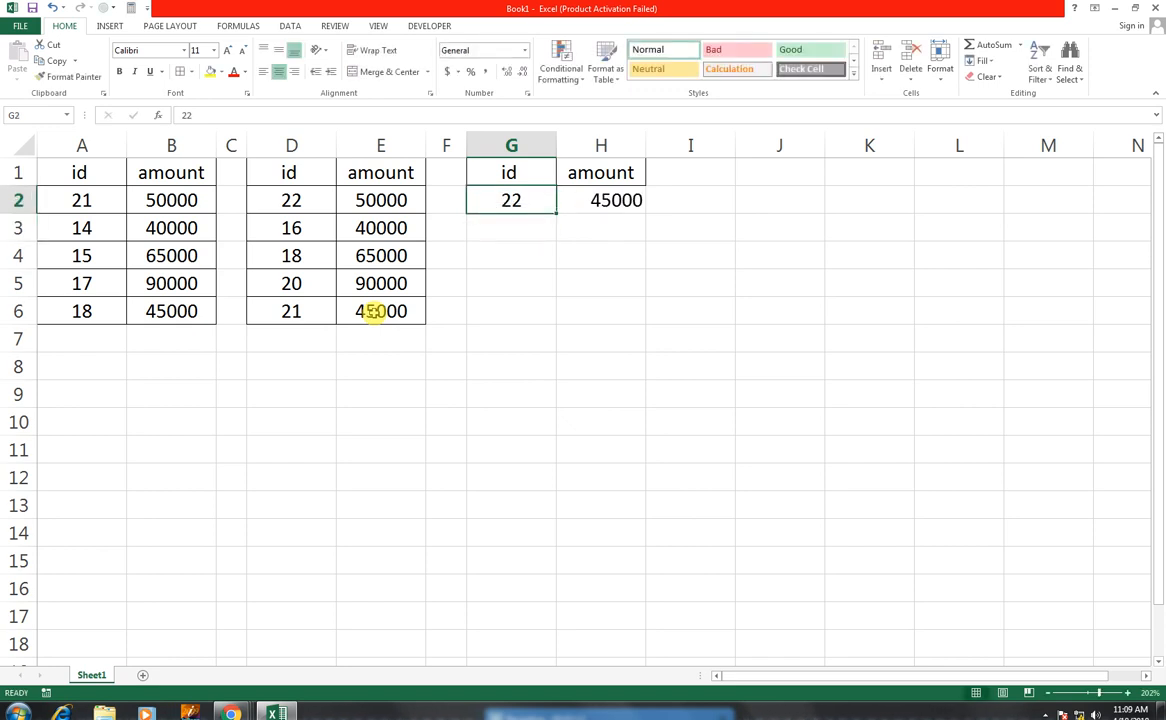
key(shift+Right)
key(Delete)
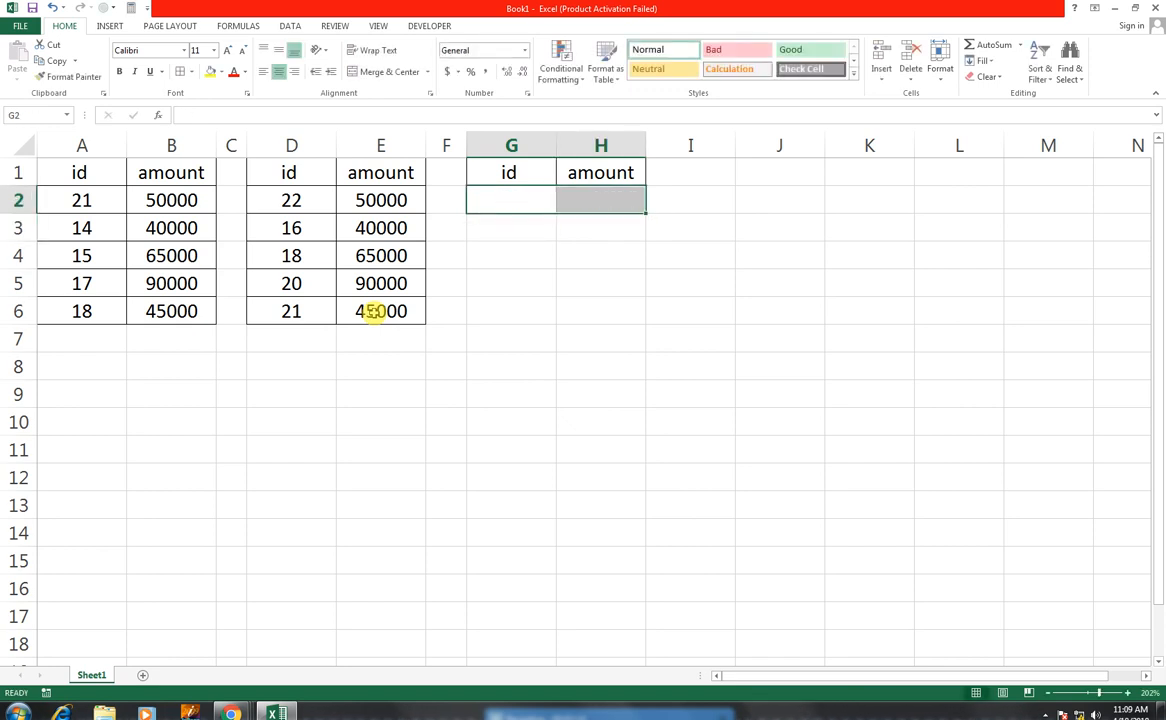
key(Right)
key(Left)
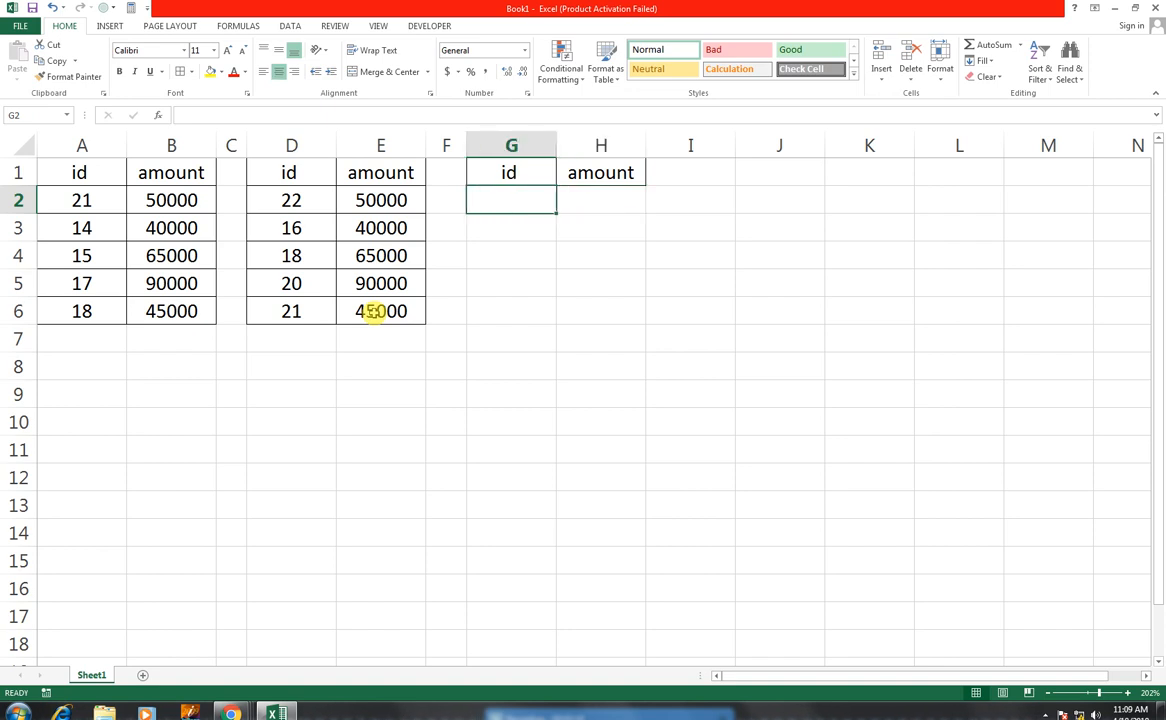
Begin an IFNA formula in H2 with a nested VLOOKUP that uses G2 as its lookup value.
key(Right)
text(=ifna)
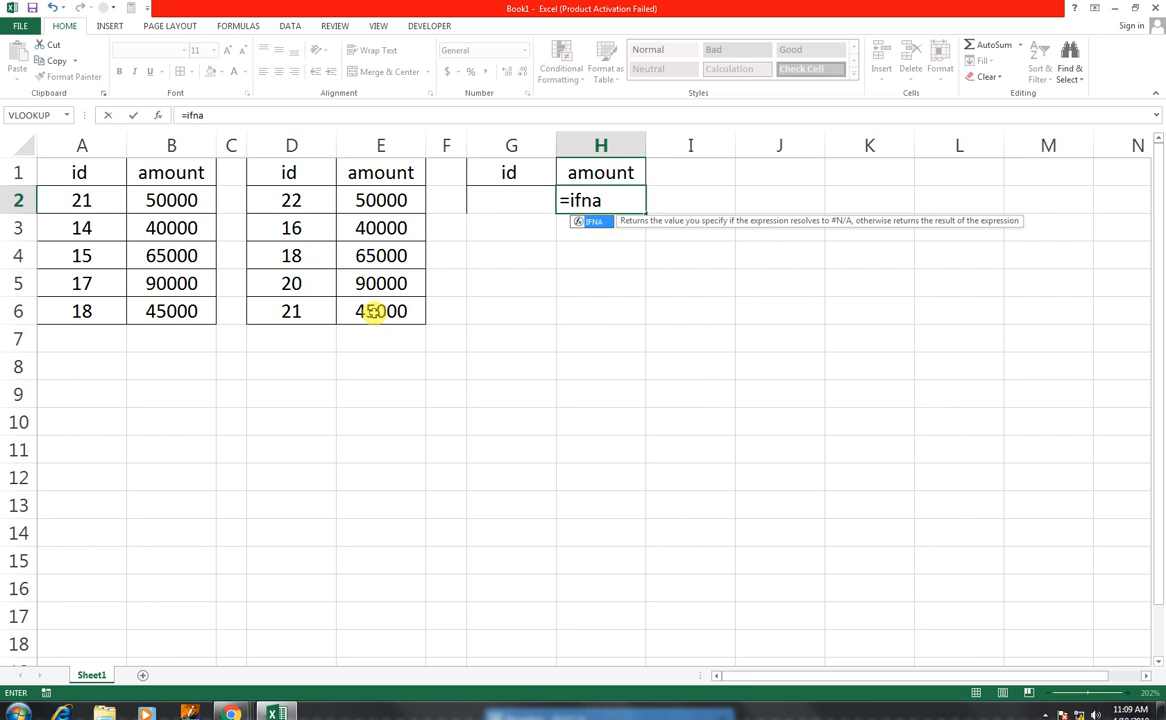
key(Tab)
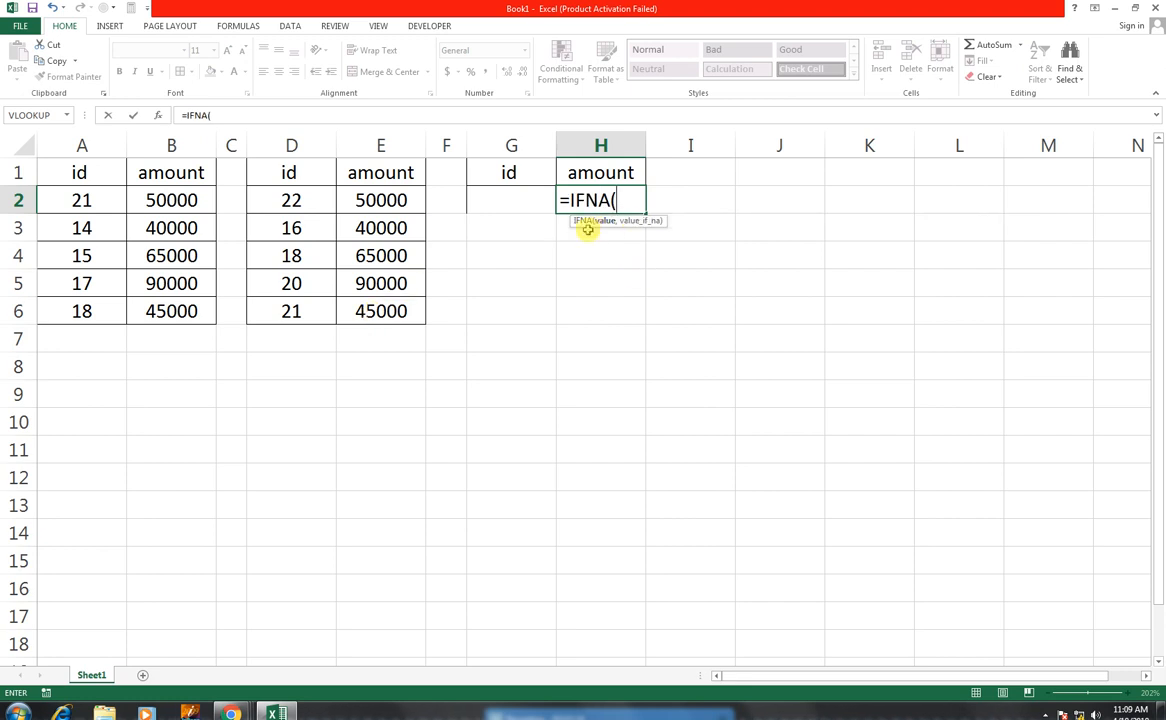
text(vo)
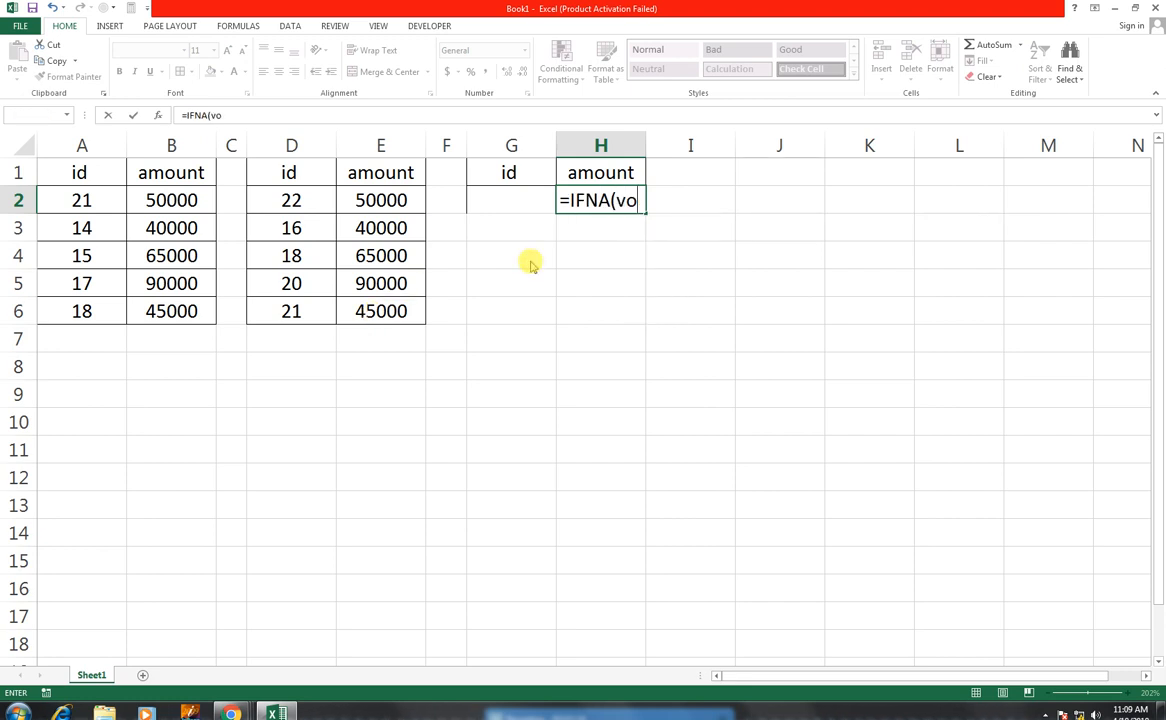
key(Tab)
key(Return)
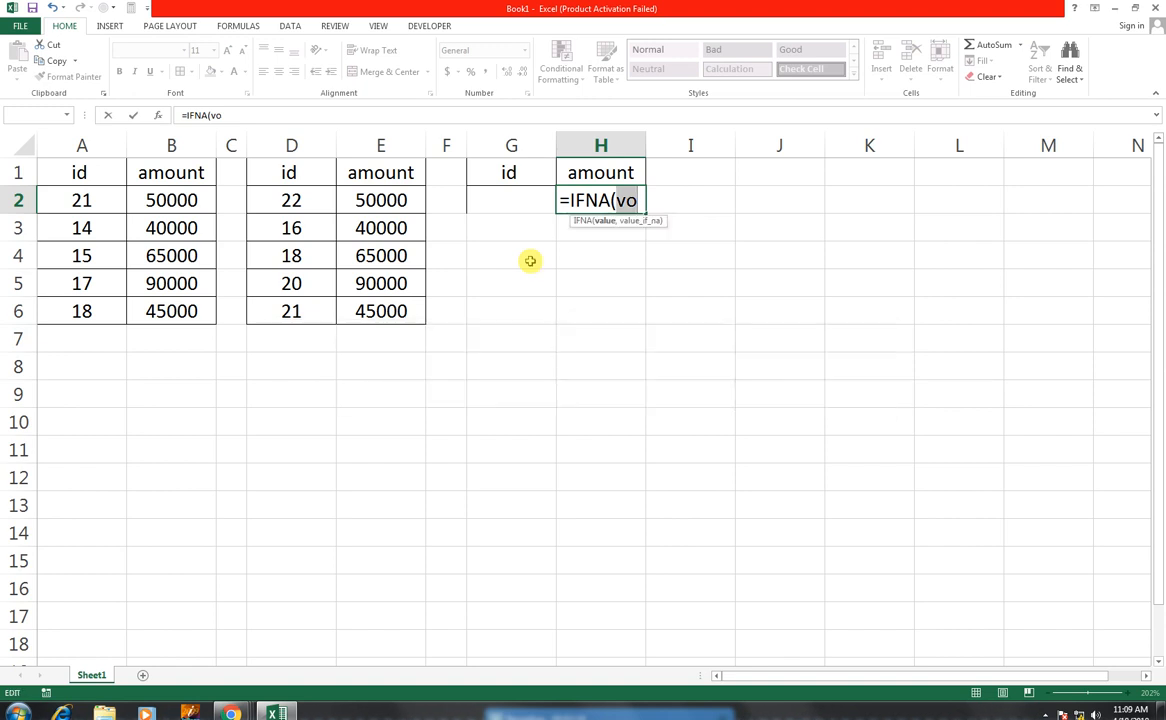
text(vl)
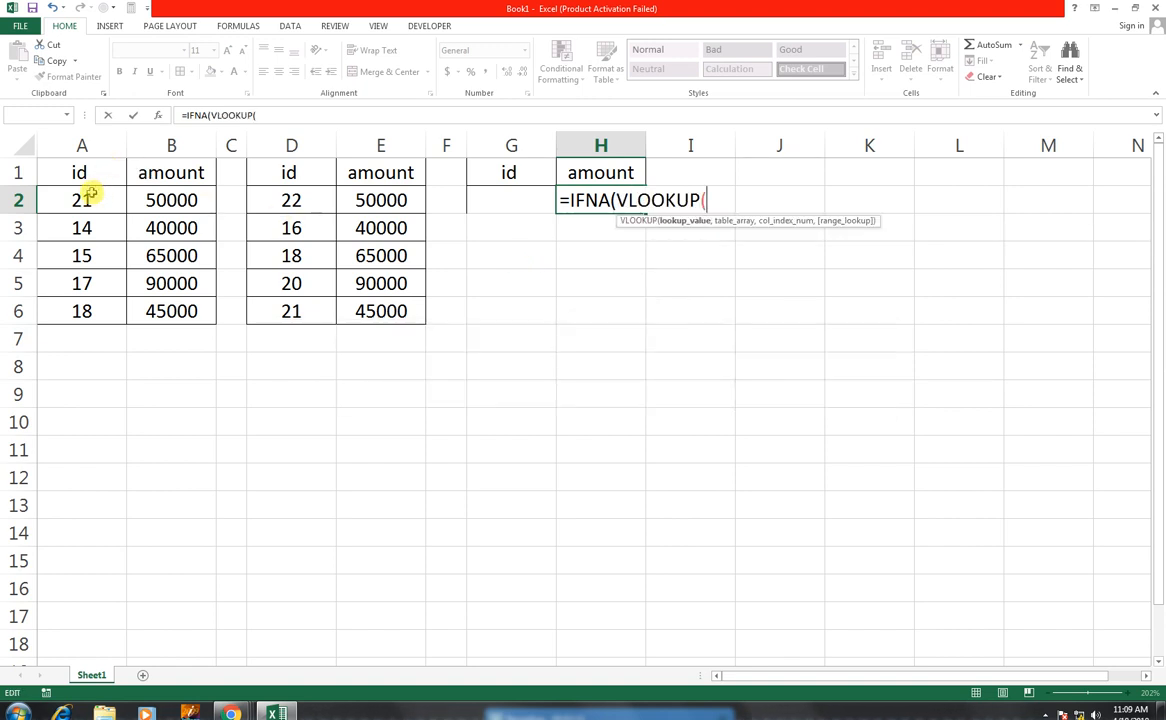
click(507, 199)
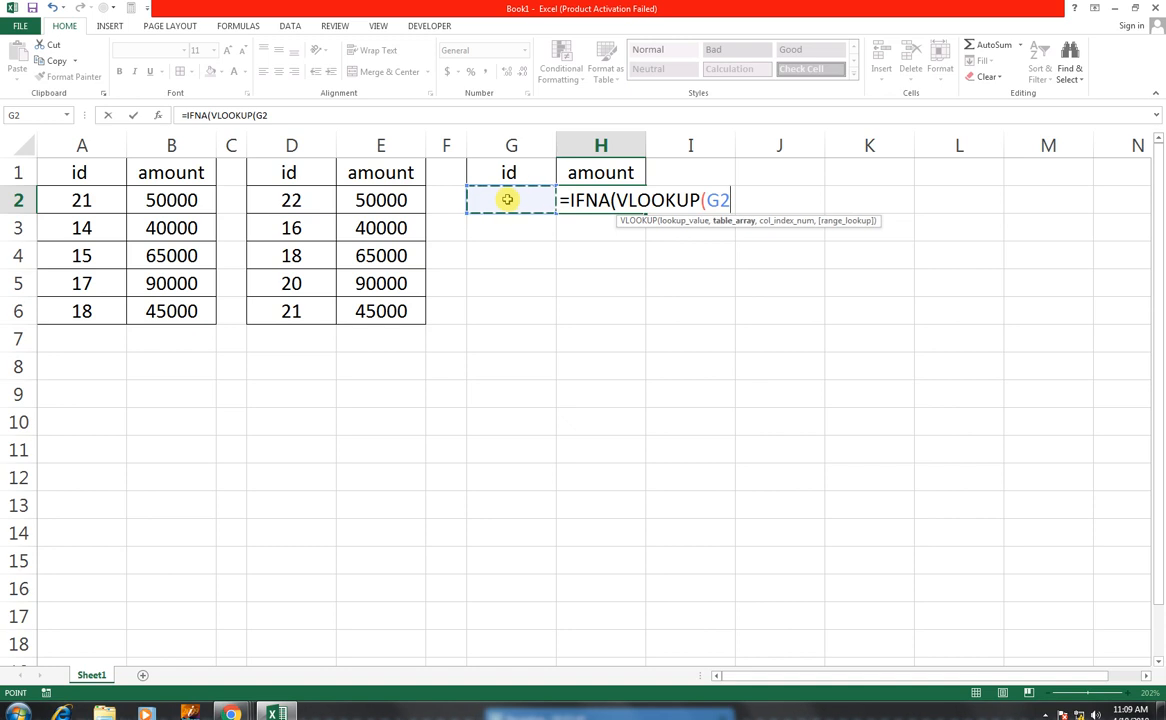
text(,)
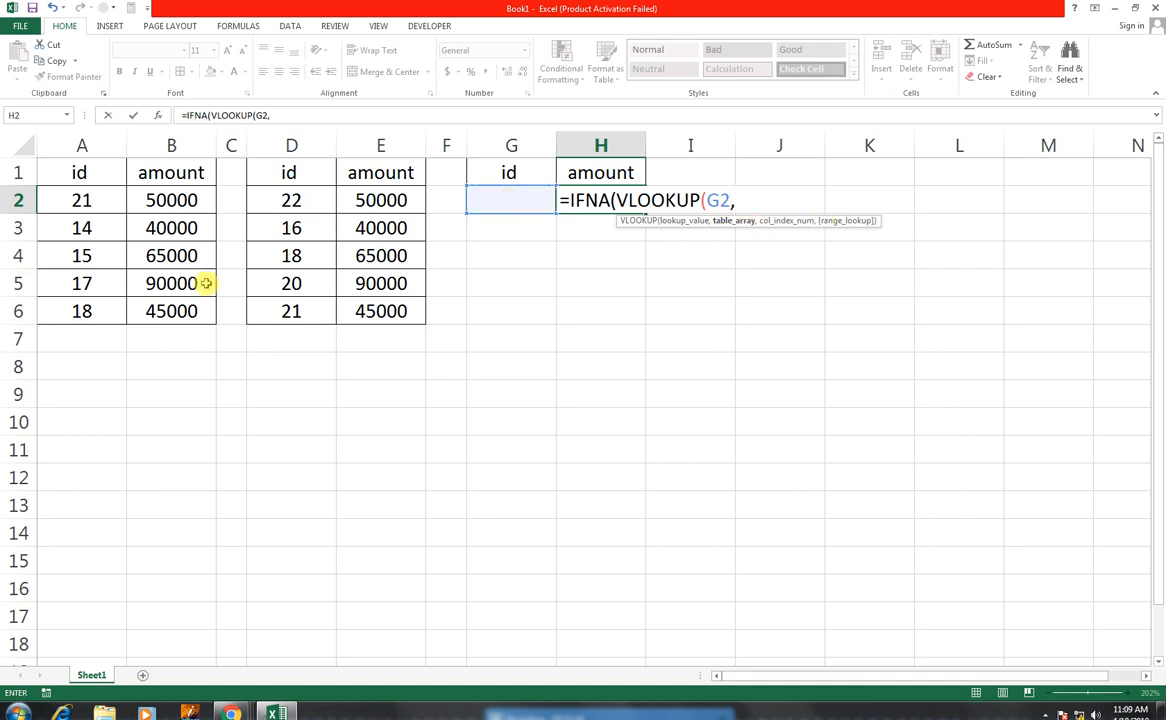
Give the VLOOKUP the absolute range $A$1:$B$6 as table array and 2 as column index.
click(57, 173)
drag(135, 228, 154, 304)
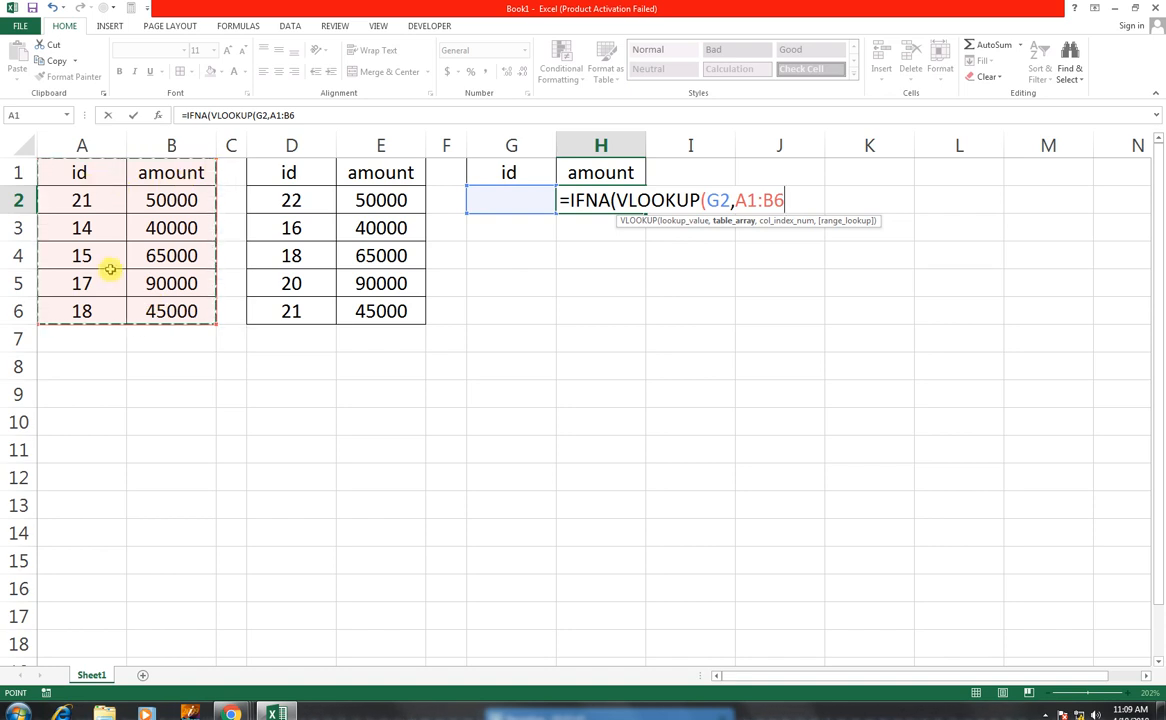
key(F4)
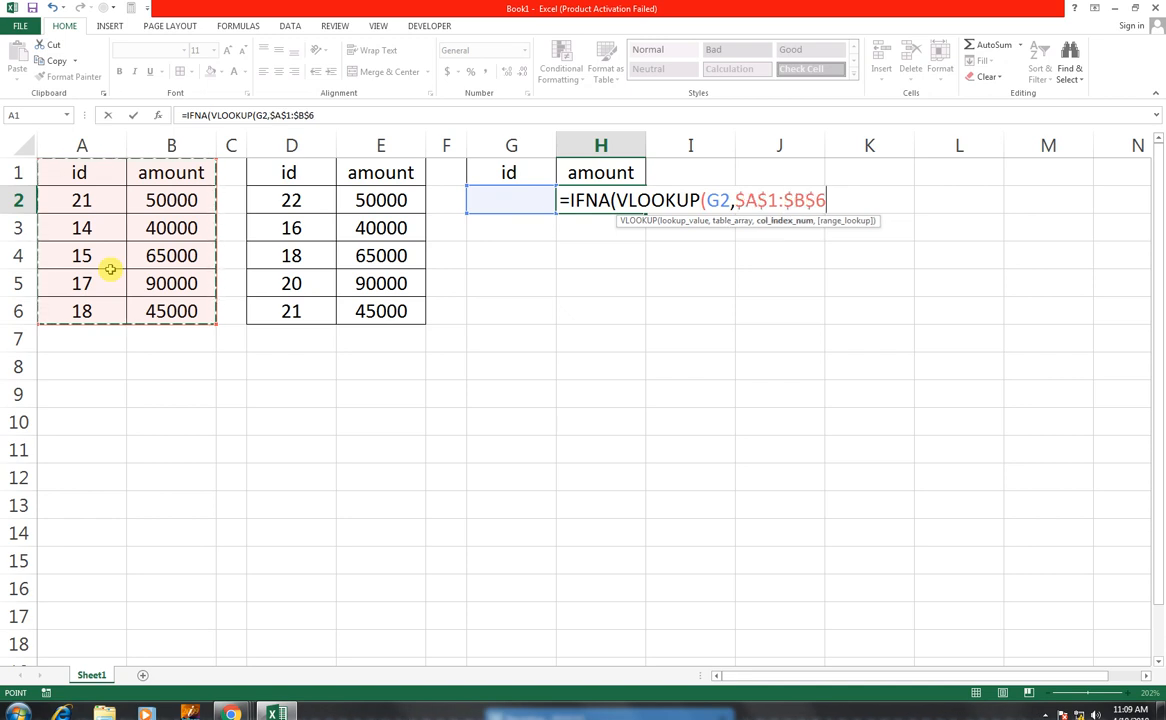
text(,2)
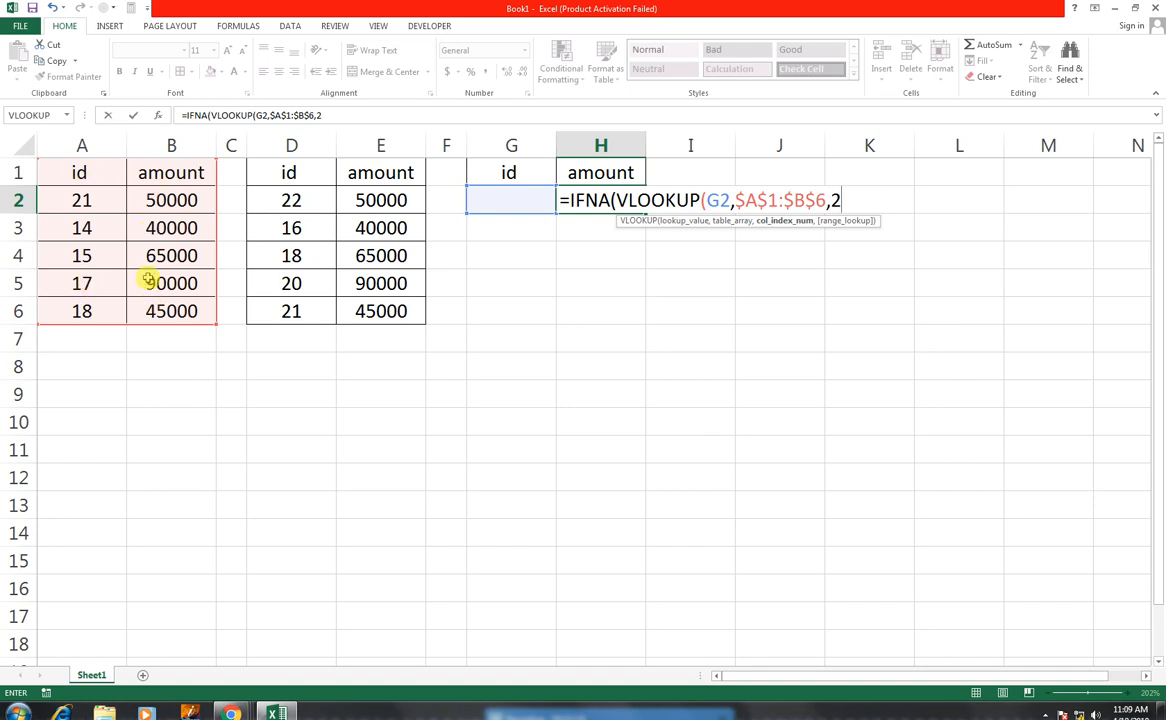
Set the first VLOOKUP to an exact match with FALSE and close it, ready for the IFNA fallback argument.
text(,)
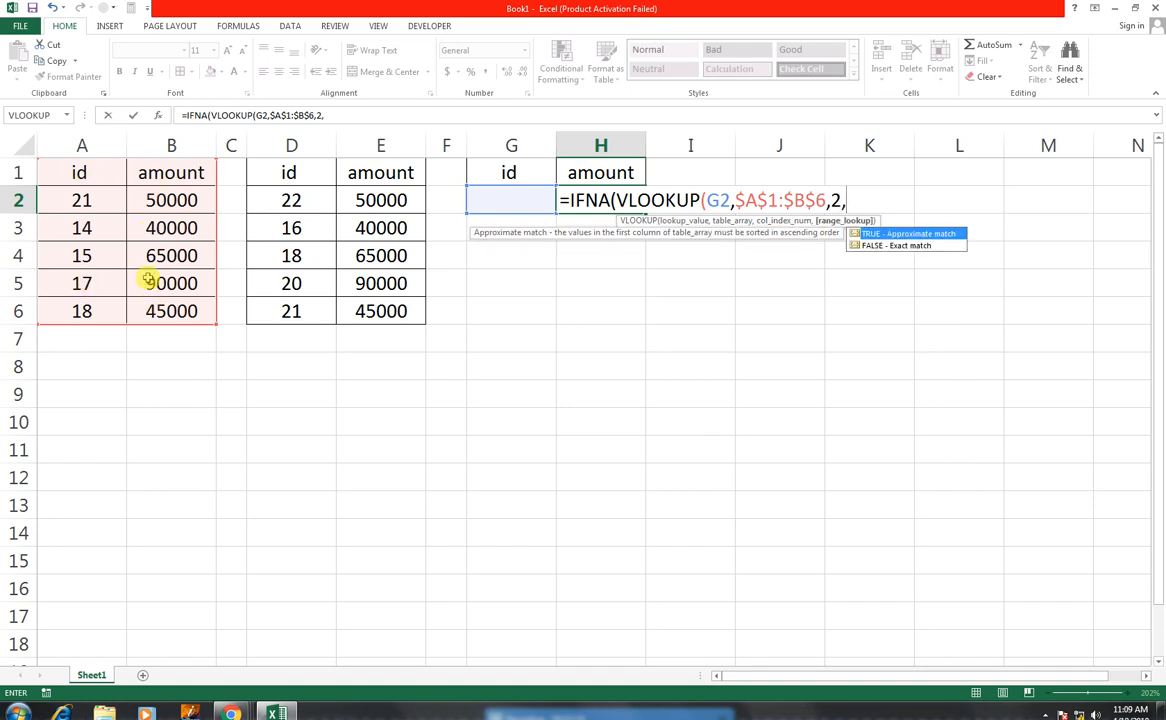
key(Down)
key(Tab)
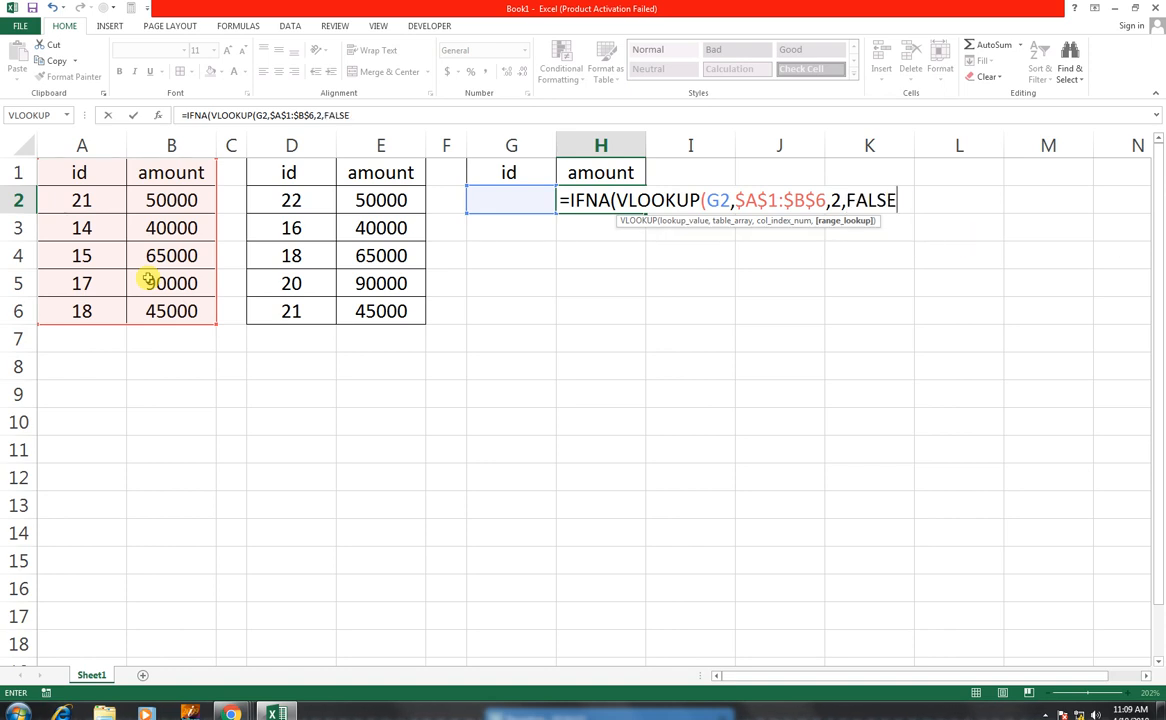
key(BackSpace)
key(BackSpace)
key(BackSpace)
key(BackSpace)
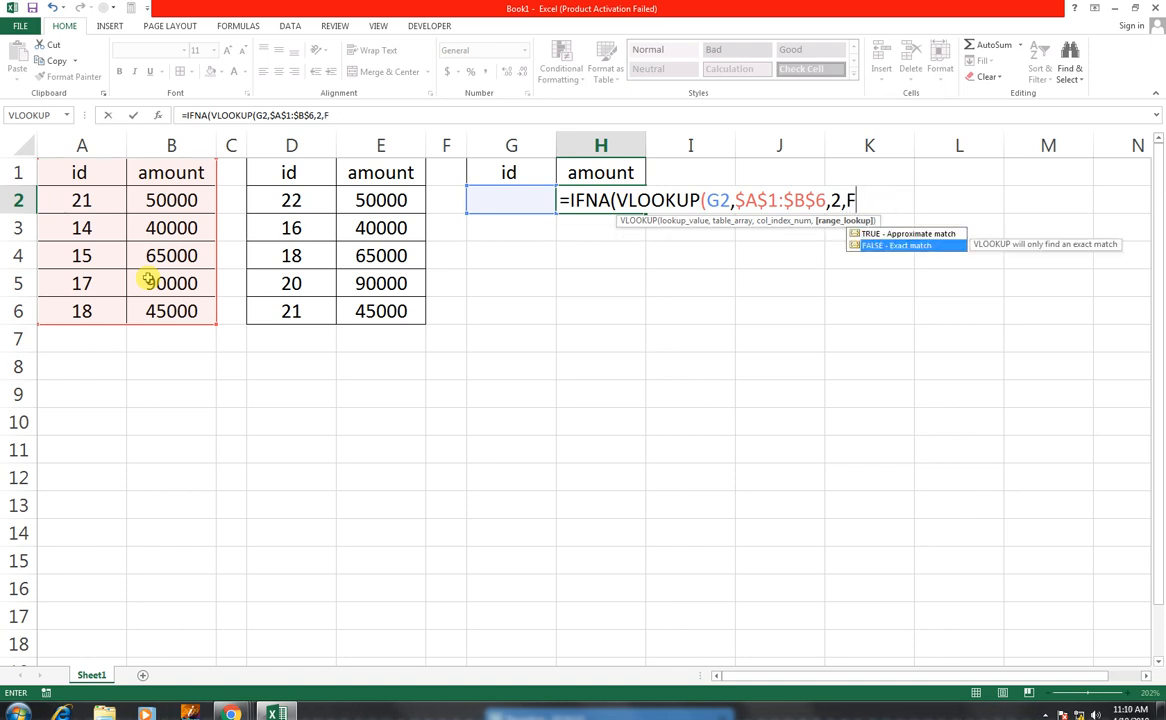
key(Tab)
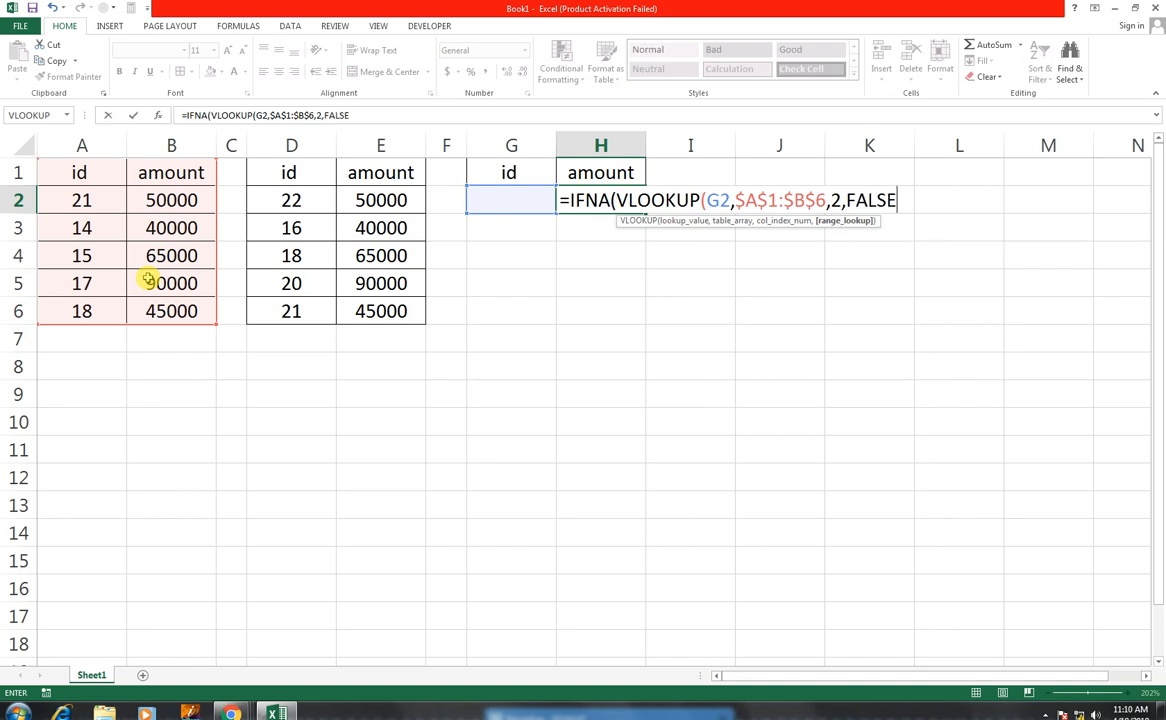
text(),)
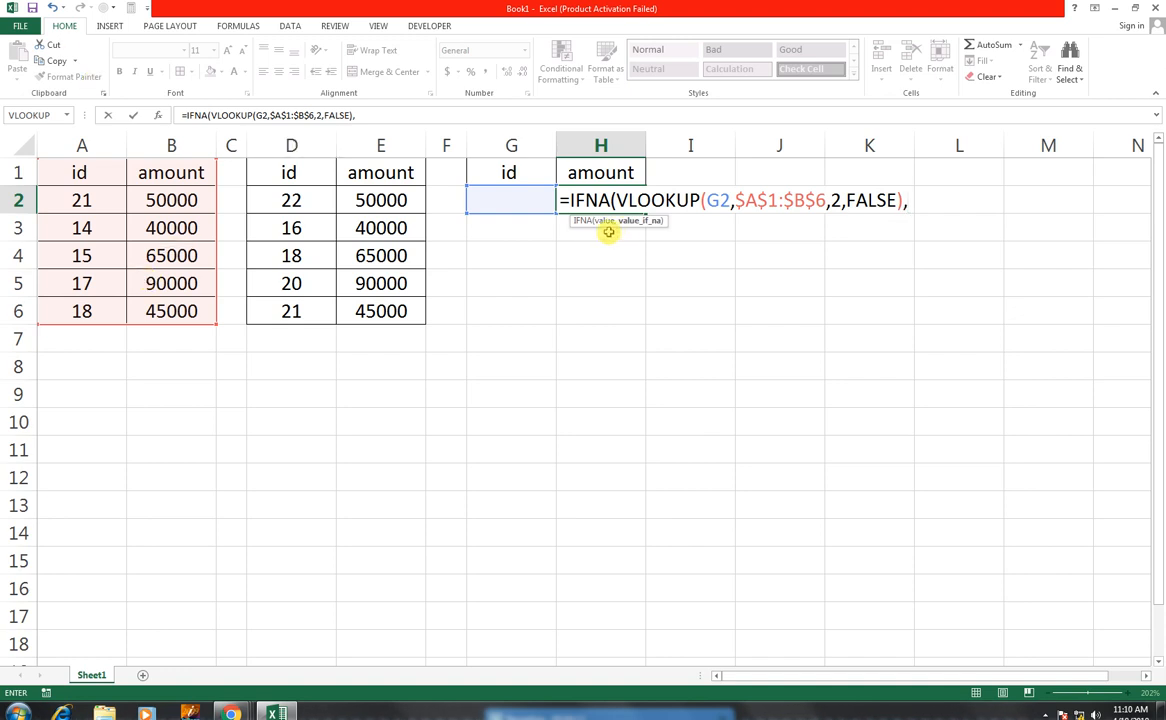
Add a second VLOOKUP as the IFNA fallback argument, with G2 as its lookup value.
text(vl)
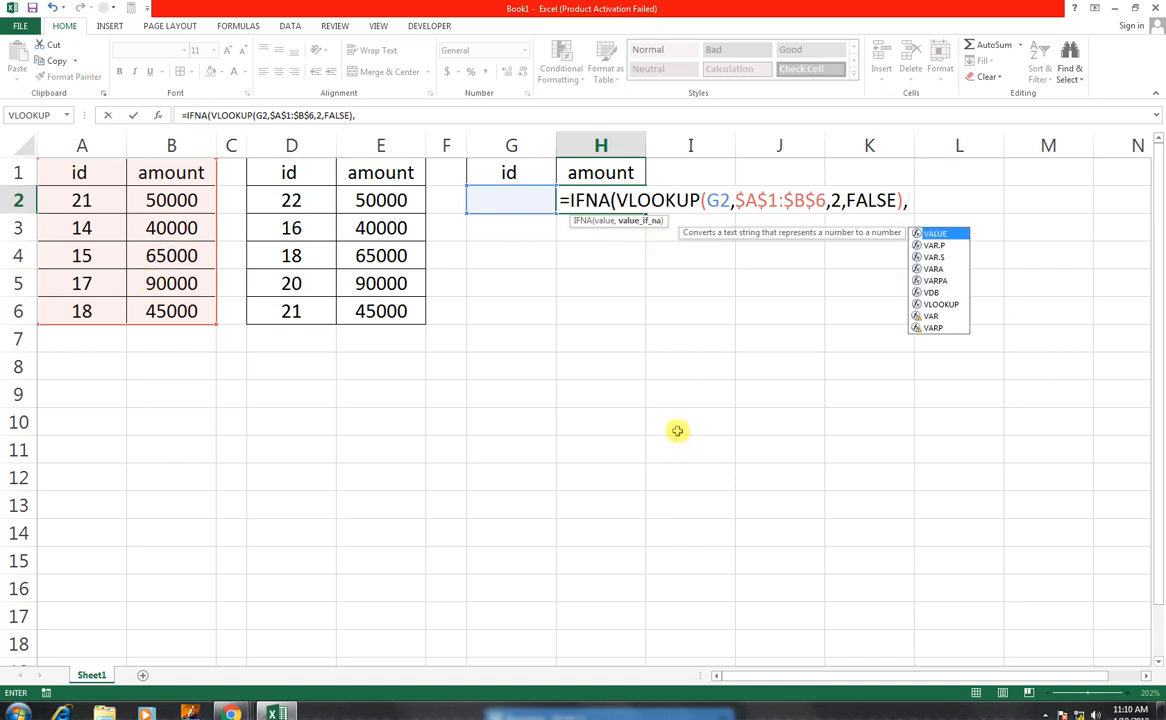
key(Tab)
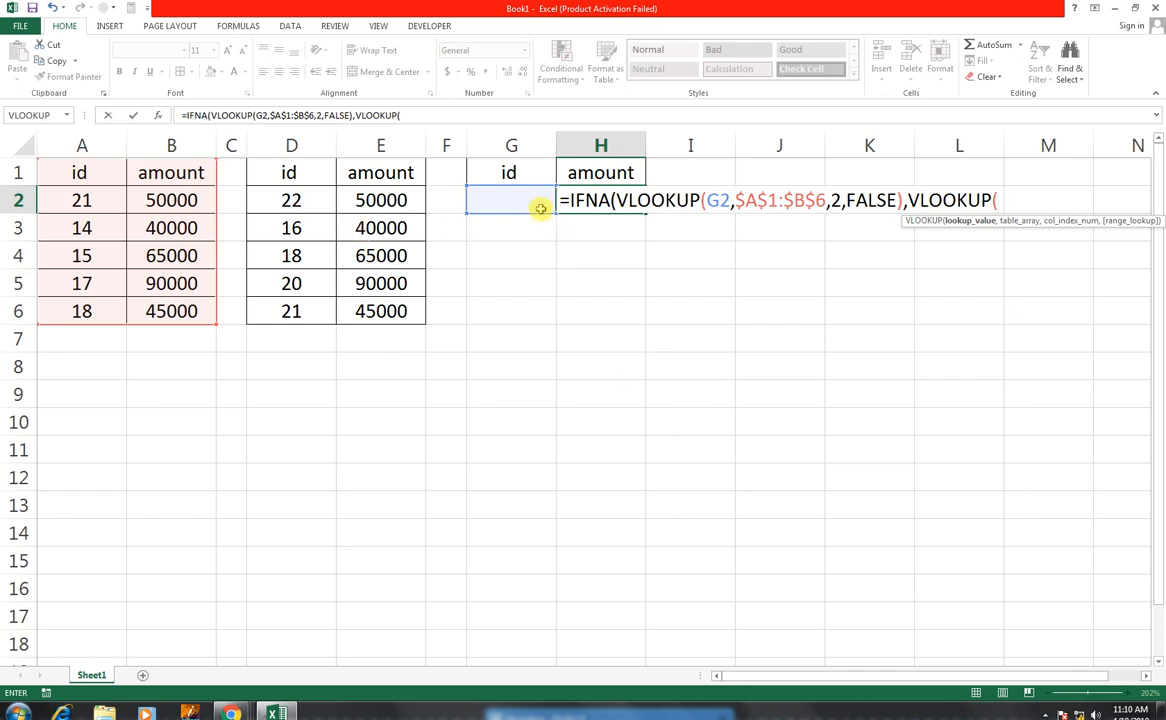
click(529, 205)
text(,)
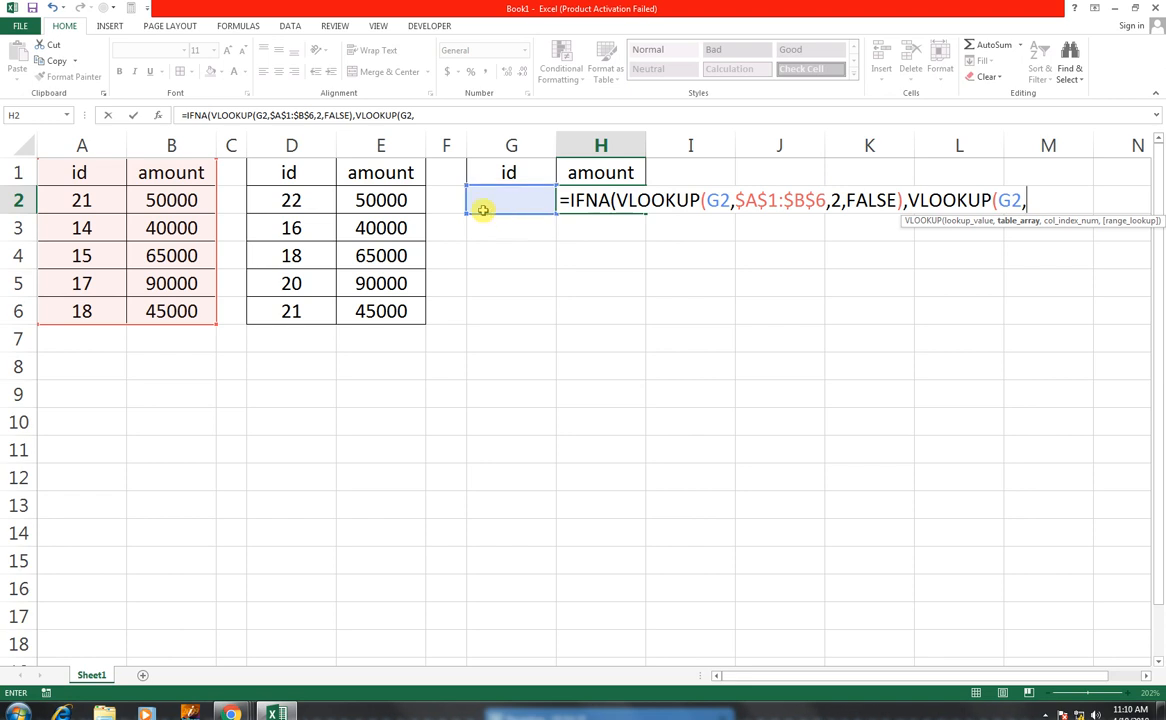
Complete the fallback VLOOKUP with the absolute range $D$1:$E$6, column index 2 and FALSE, and commit the H2 formula with both functions closed.
drag(325, 172, 380, 311)
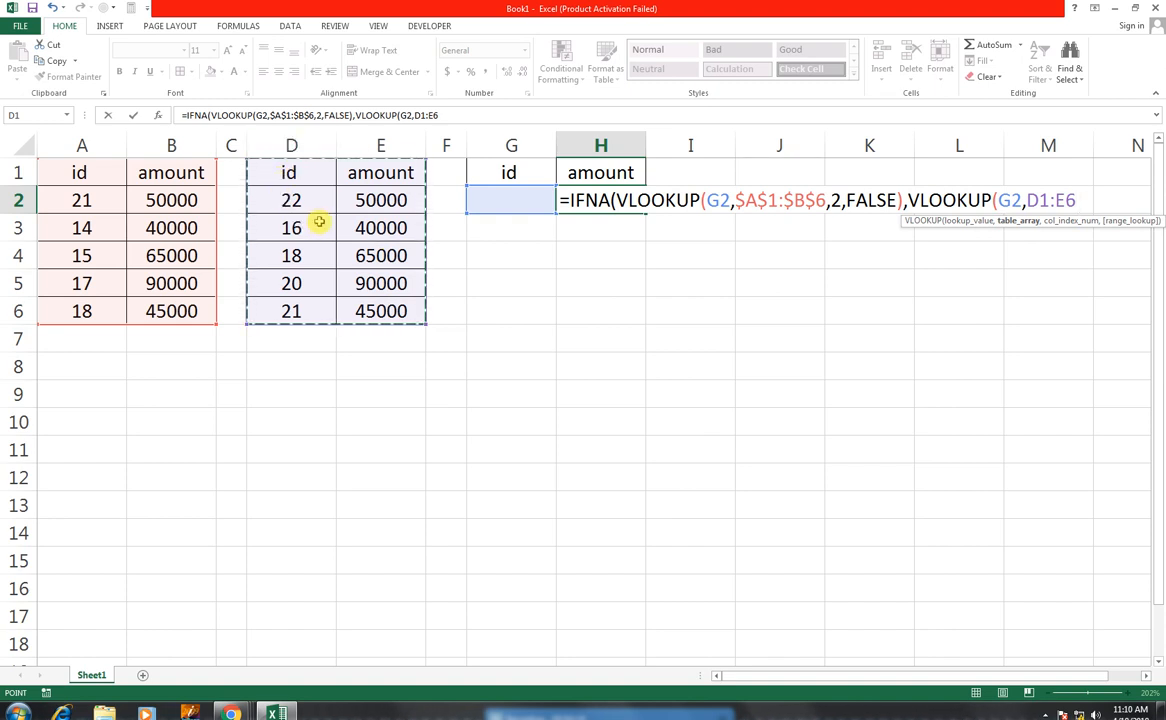
key(F4)
text(,)
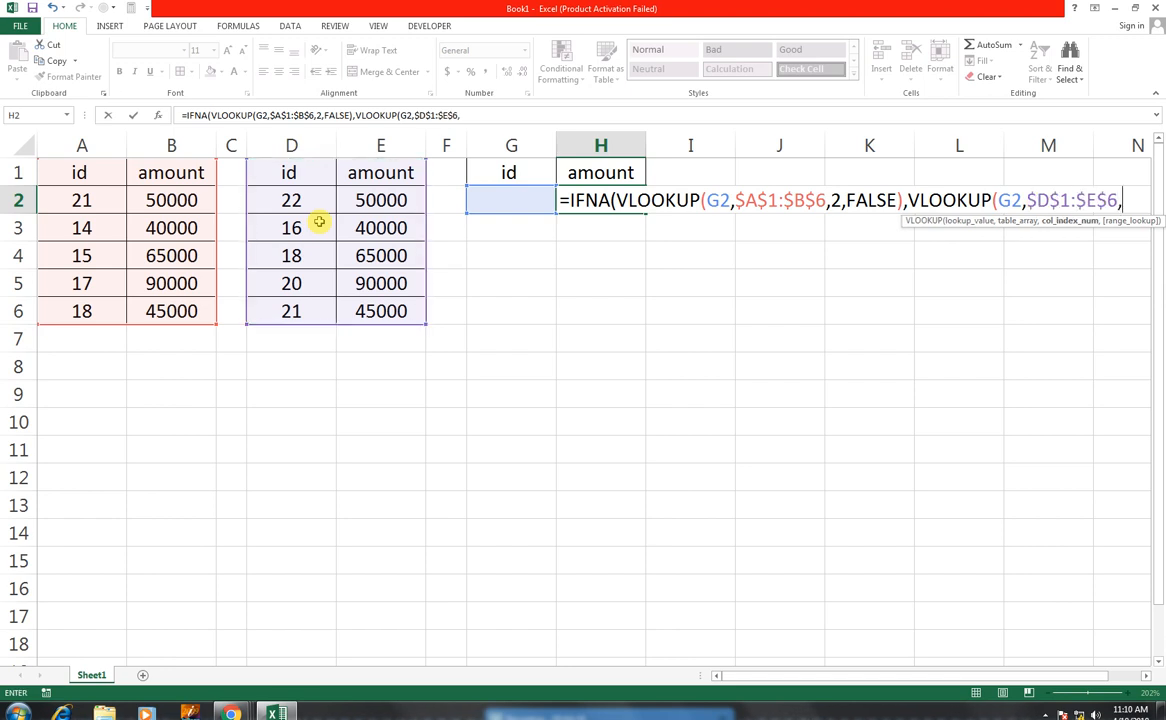
text(2,FALSE)
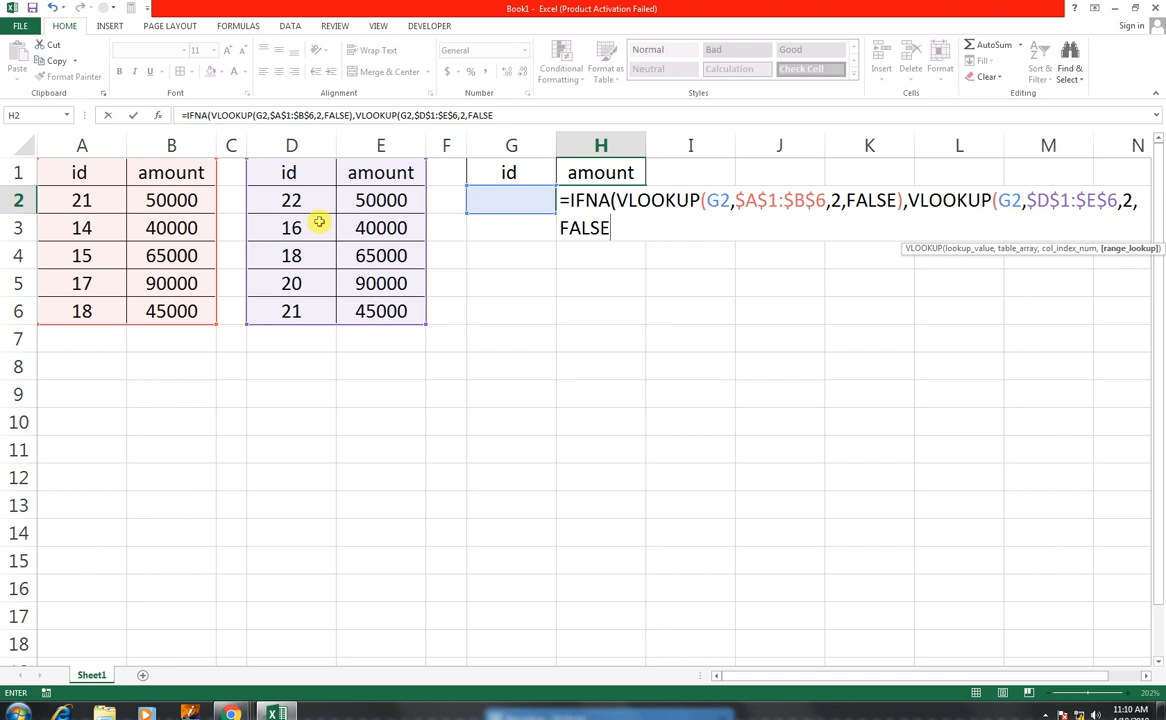
text())
key(Return)
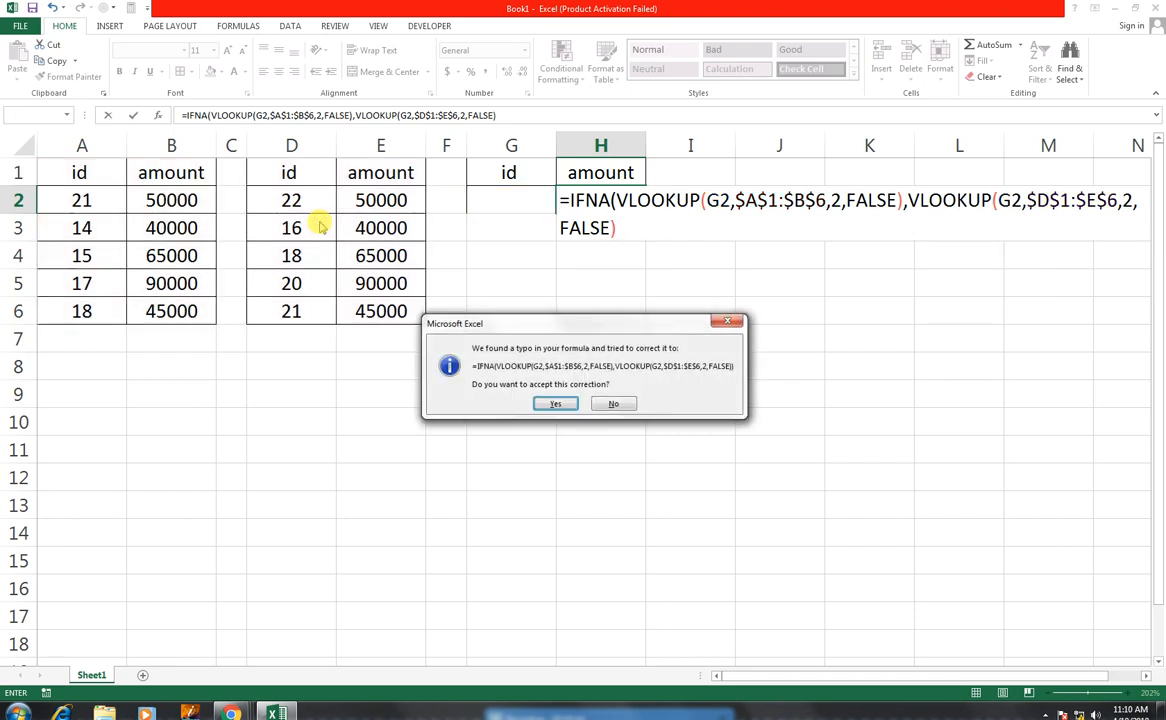
key(Return)
Enter the id 22 in G2 to test the combined lookup.
key(Up)
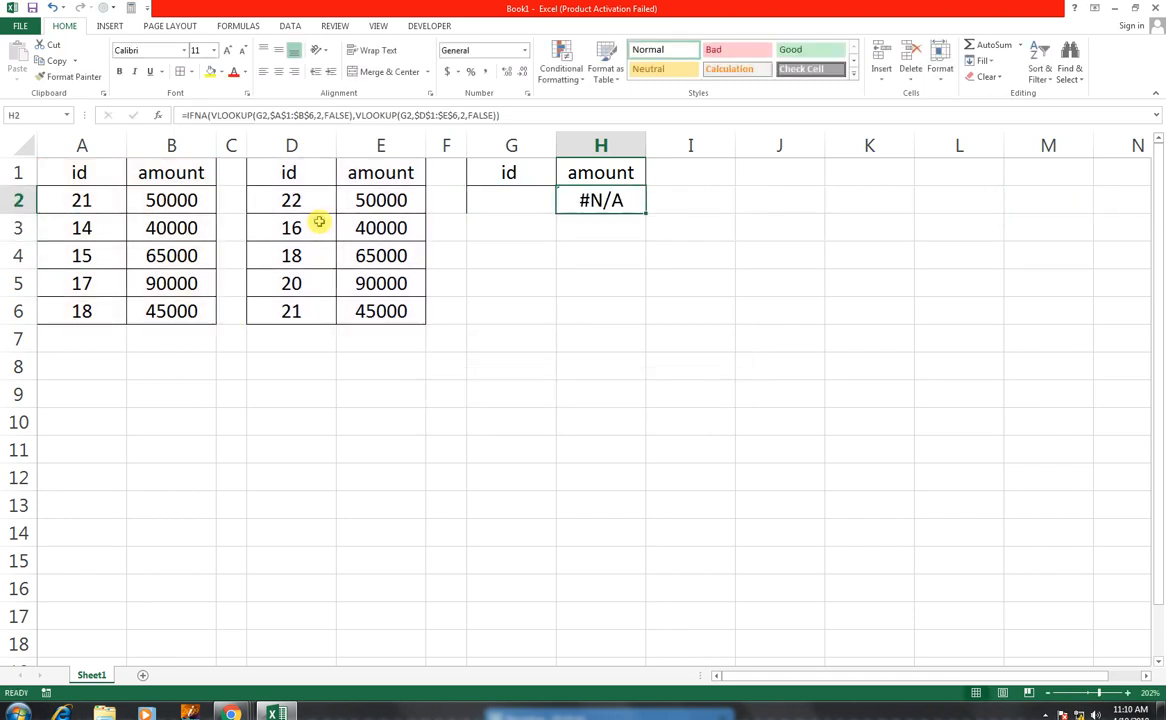
key(Left)
text(22)
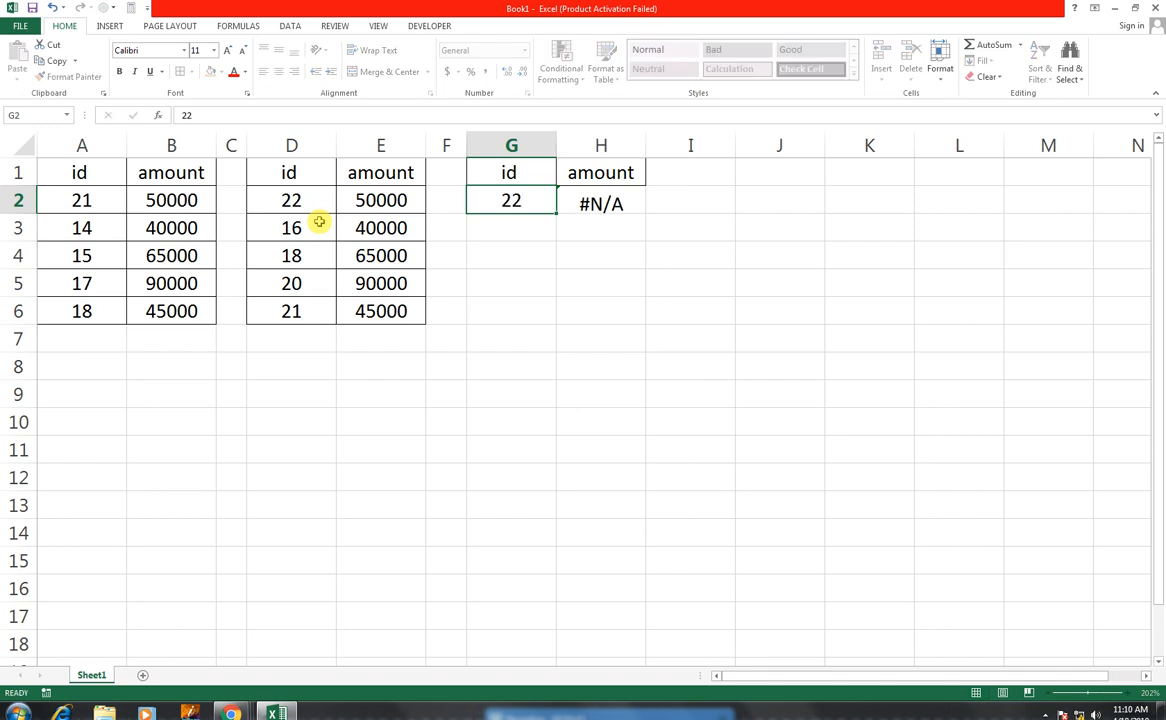
key(Return)
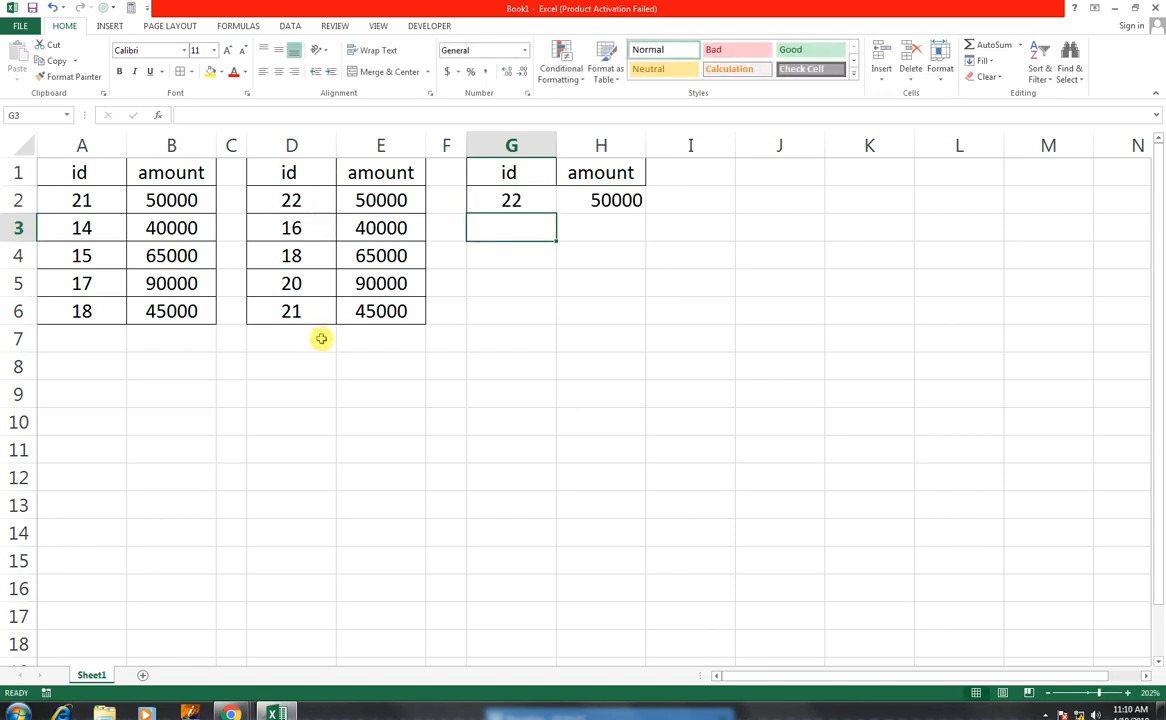
Merge and center D7:E7 below the second table and label it DATABASE2.
drag(320, 338, 350, 336)
click(385, 72)
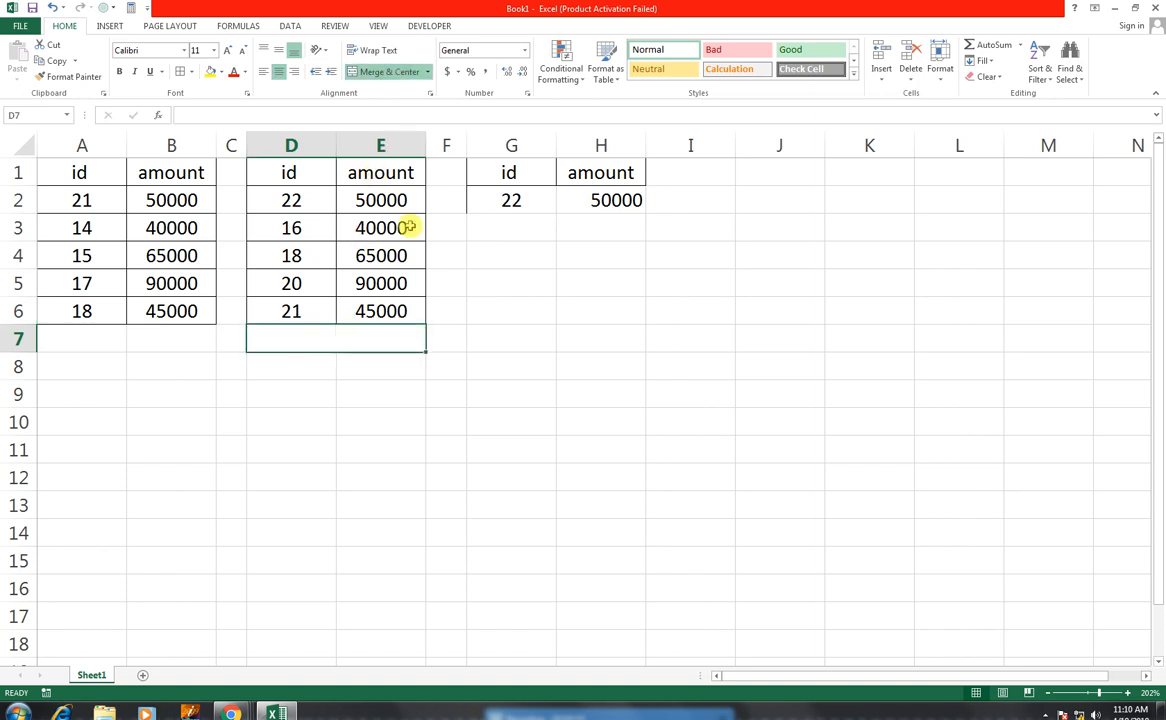
text(table)
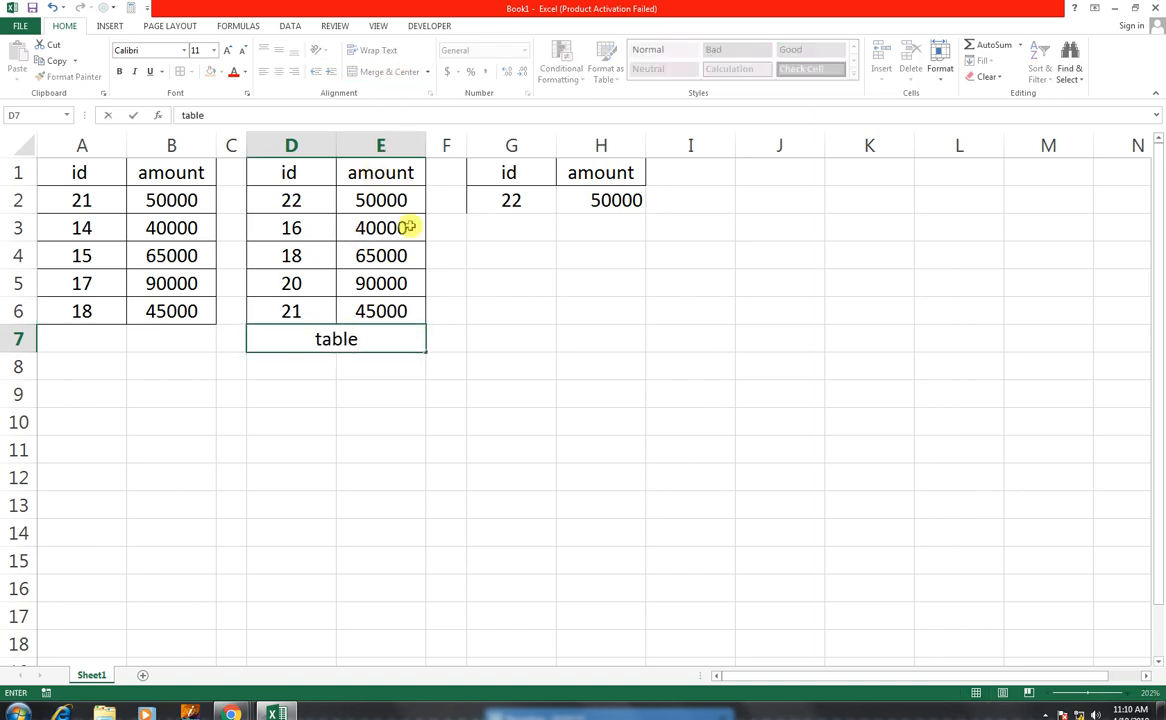
key(BackSpace)
key(BackSpace)
key(BackSpace)
key(BackSpace)
key(BackSpace)
text(DATA)
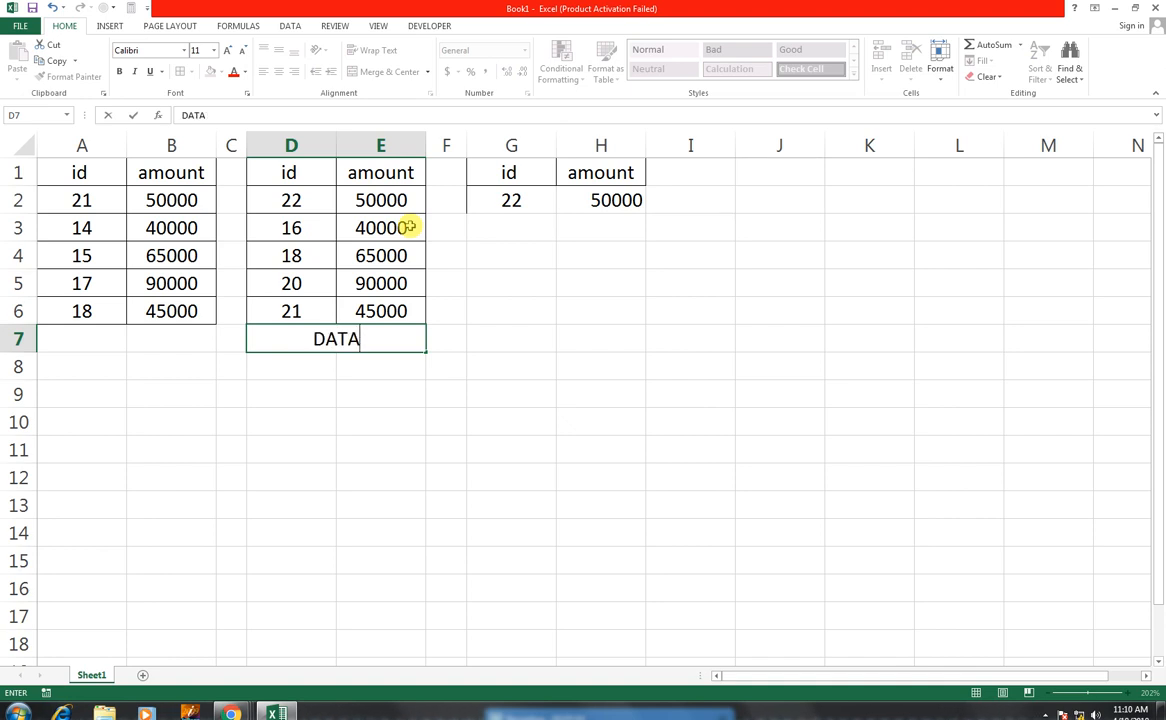
text(BASE2)
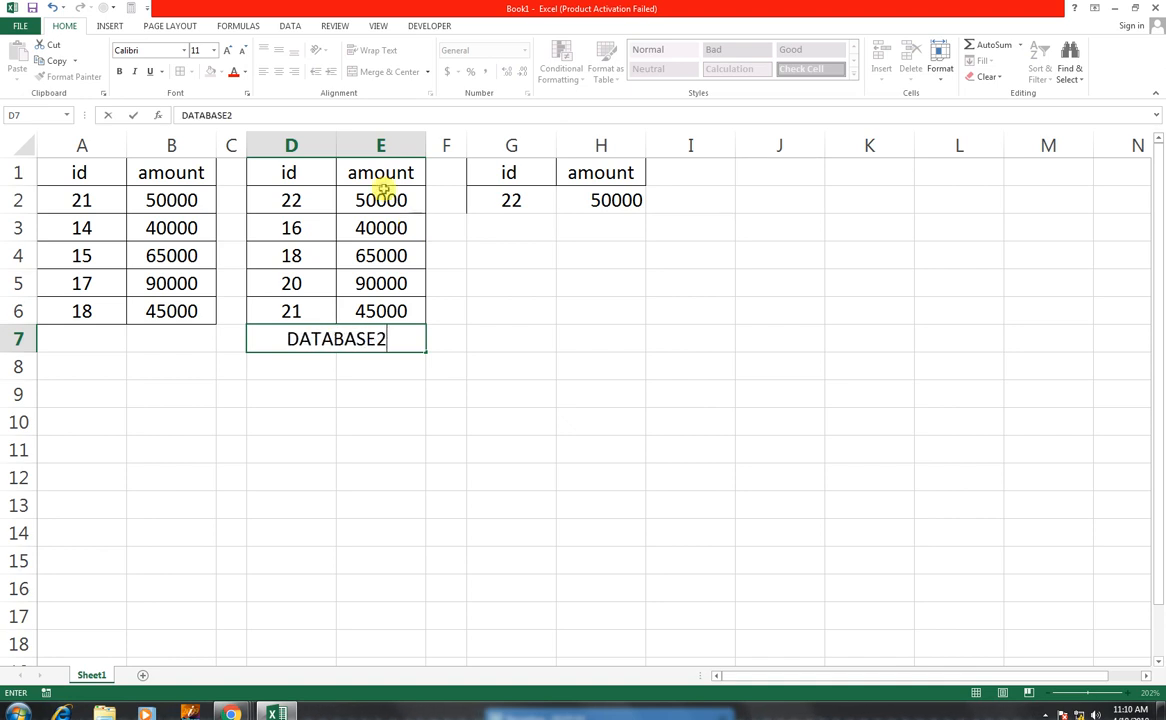
Merge and center A7:B7 below the first table and label it DATABASE1.
click(122, 338)
drag(128, 337, 165, 338)
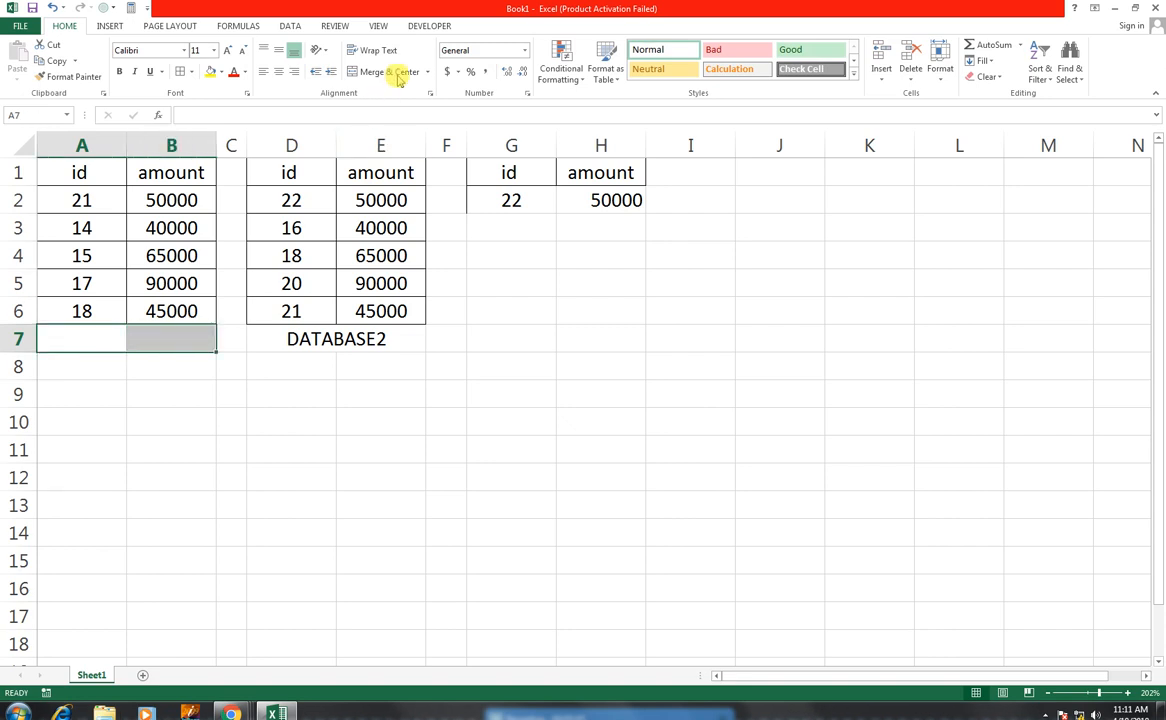
click(389, 71)
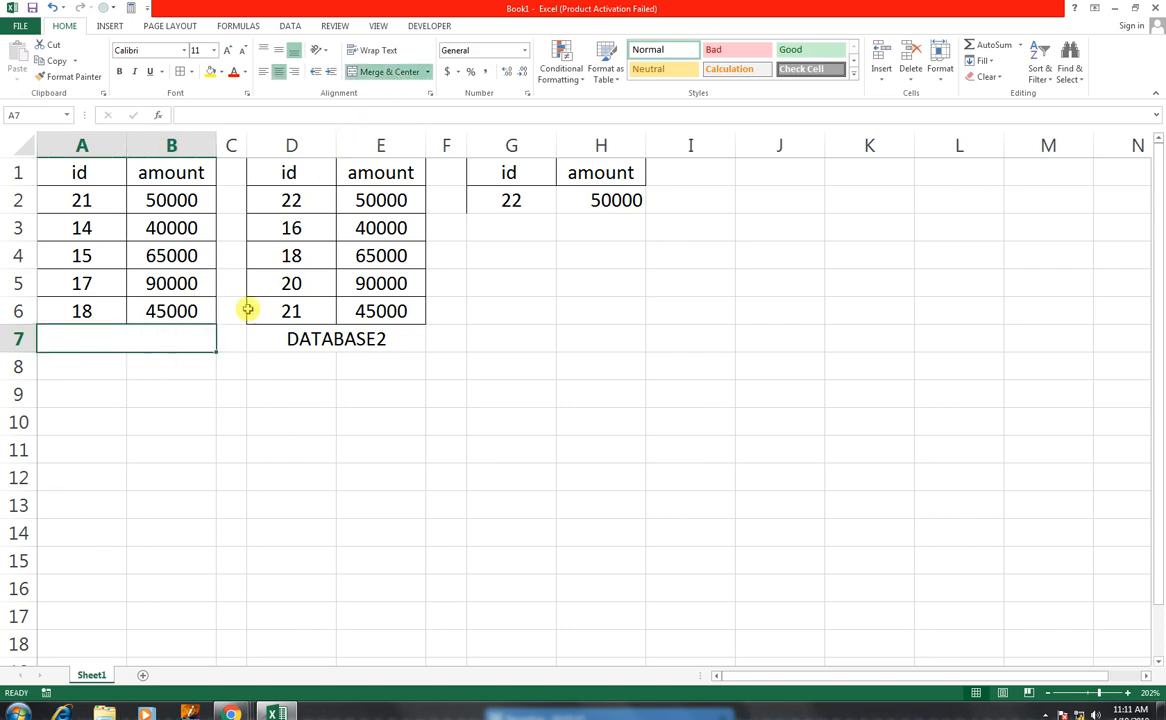
click(398, 78)
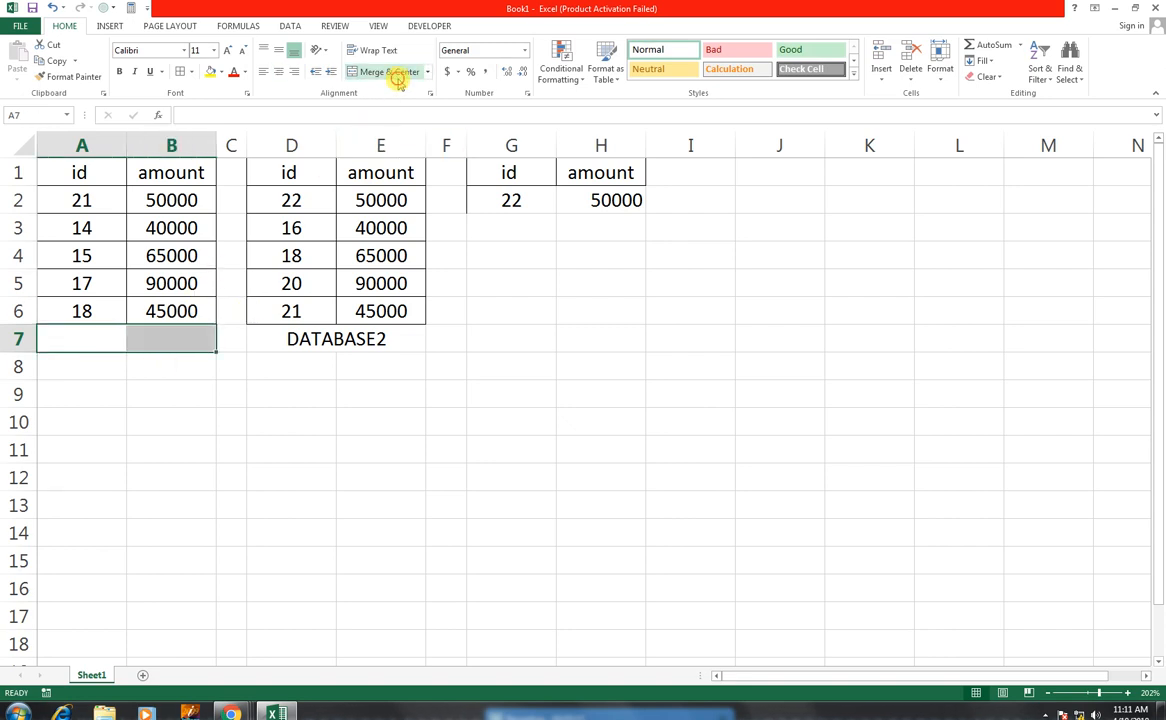
click(398, 78)
text(DATA)
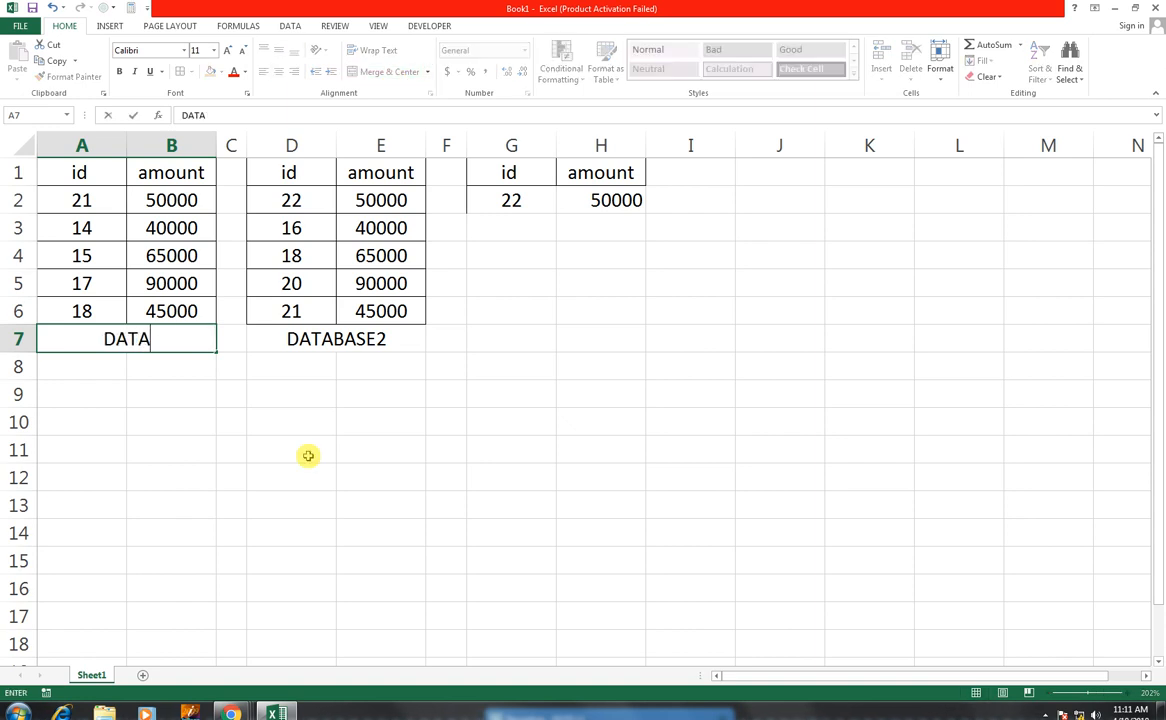
text(BASE1)
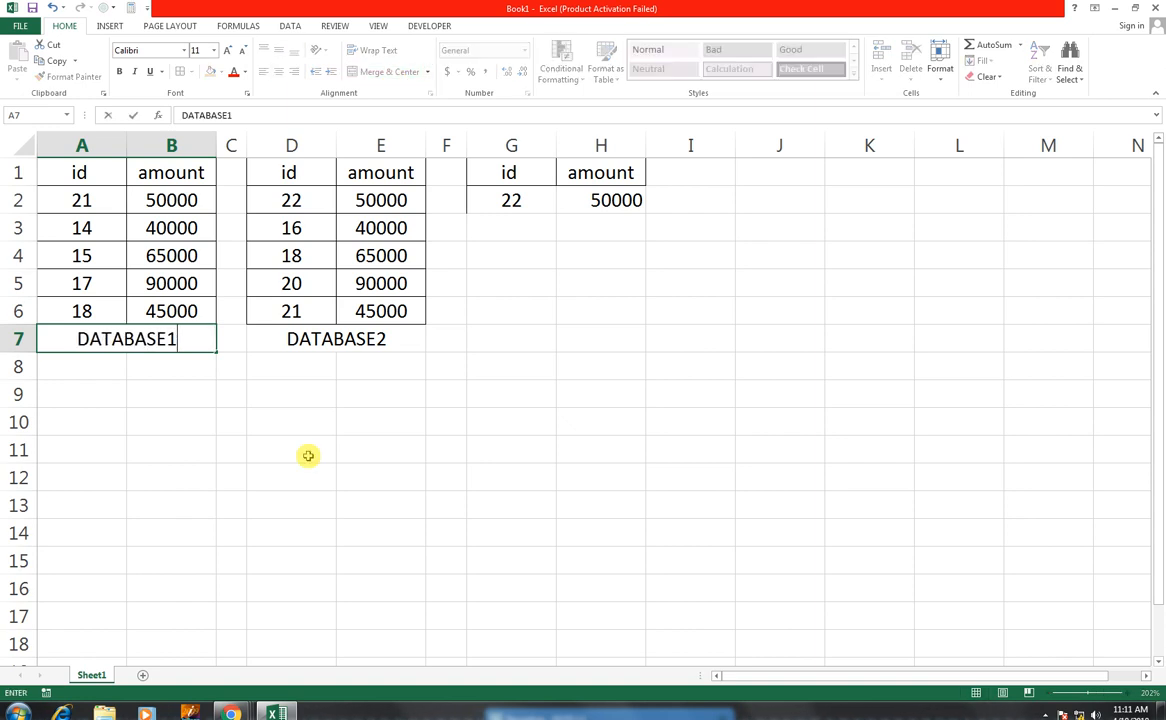
click(458, 428)
Apply a thick box border to the DATABASE1 label and copy its format to the DATABASE2 label.
click(91, 338)
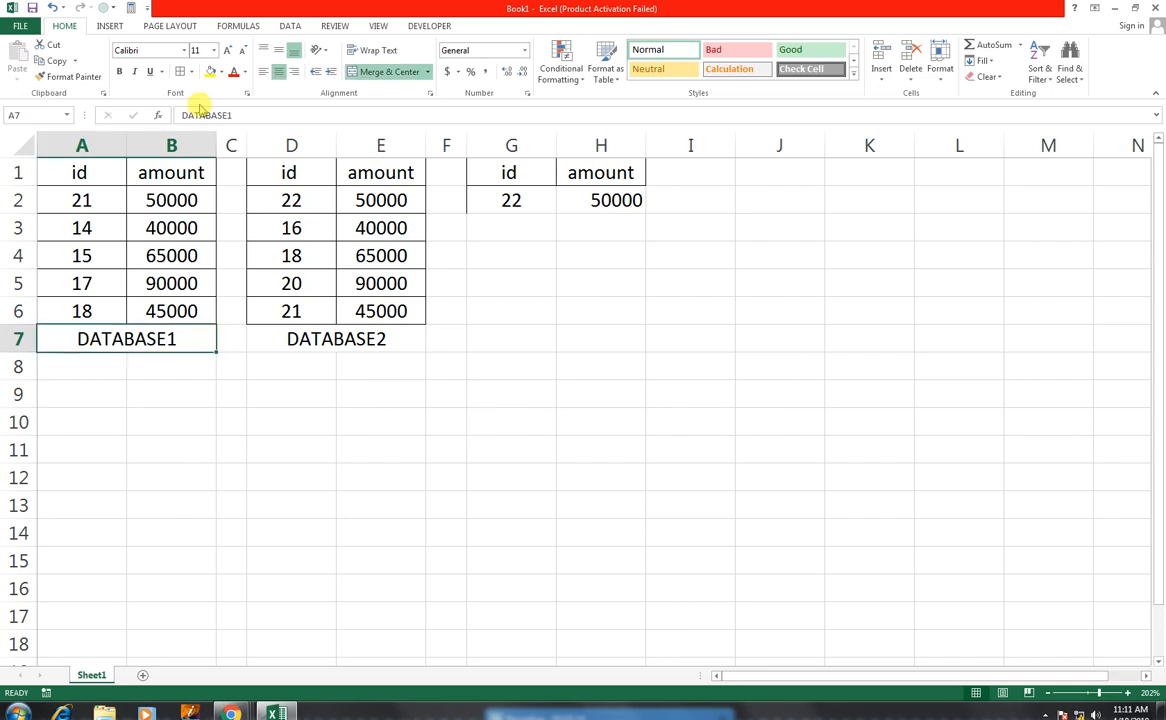
click(192, 73)
click(200, 208)
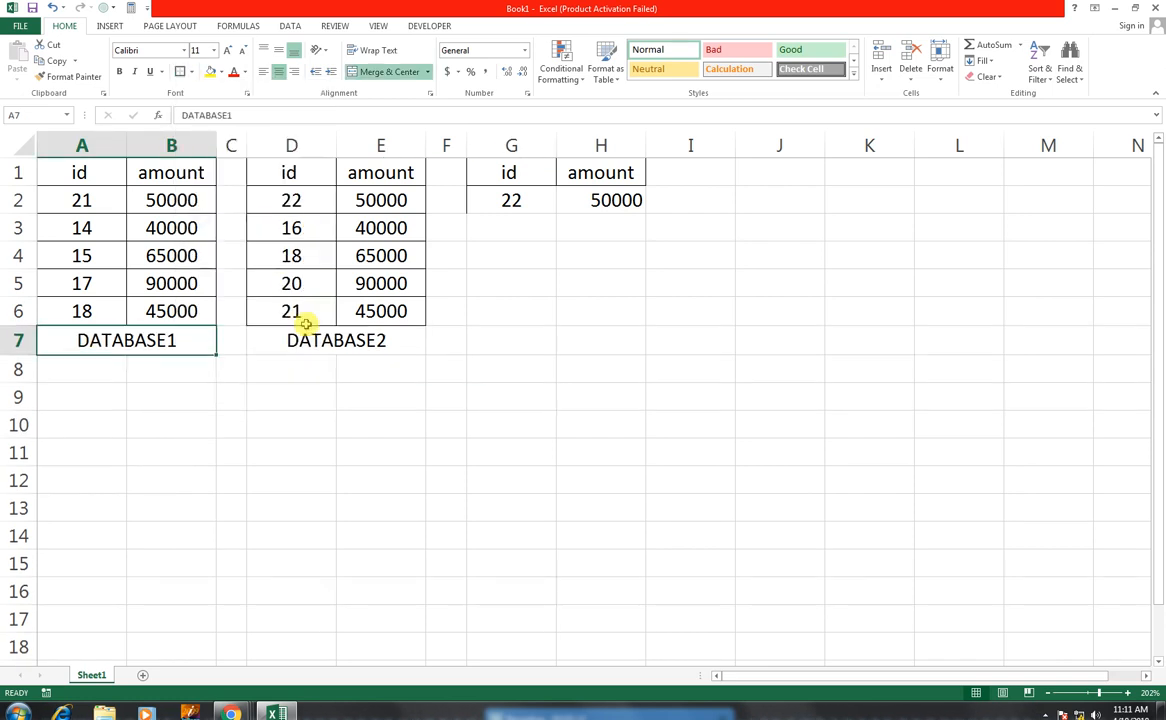
click(75, 76)
click(390, 340)
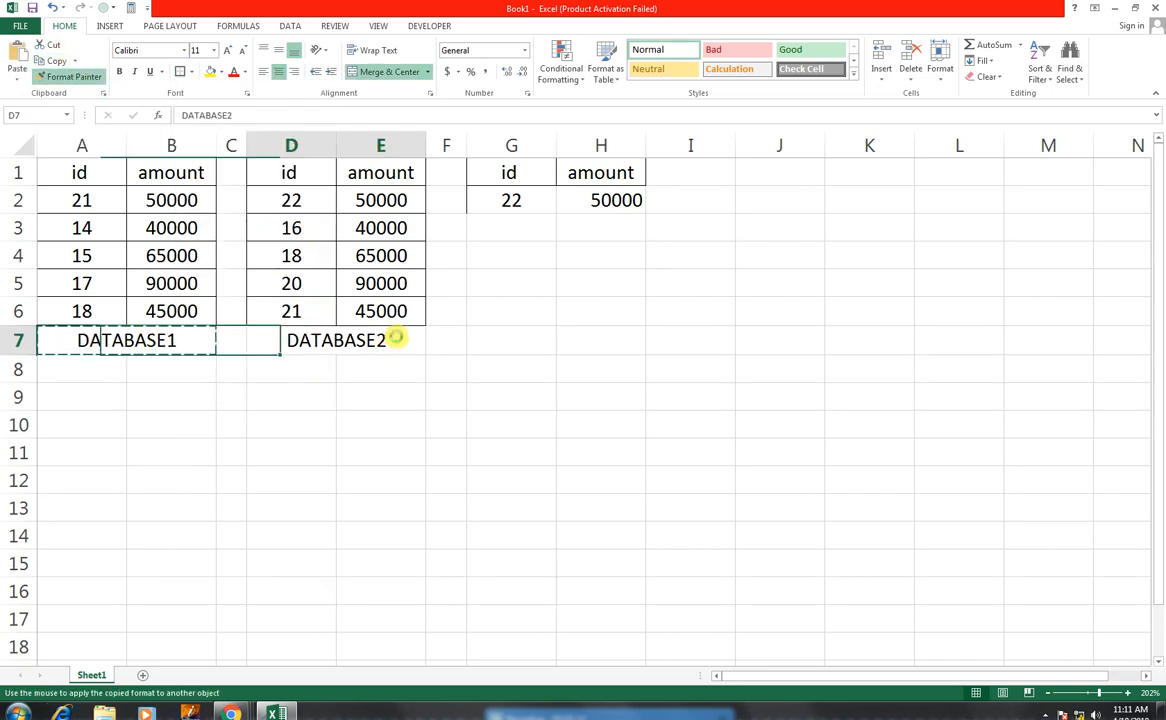
Fill the lookup formula from H2 down to H6.
click(505, 232)
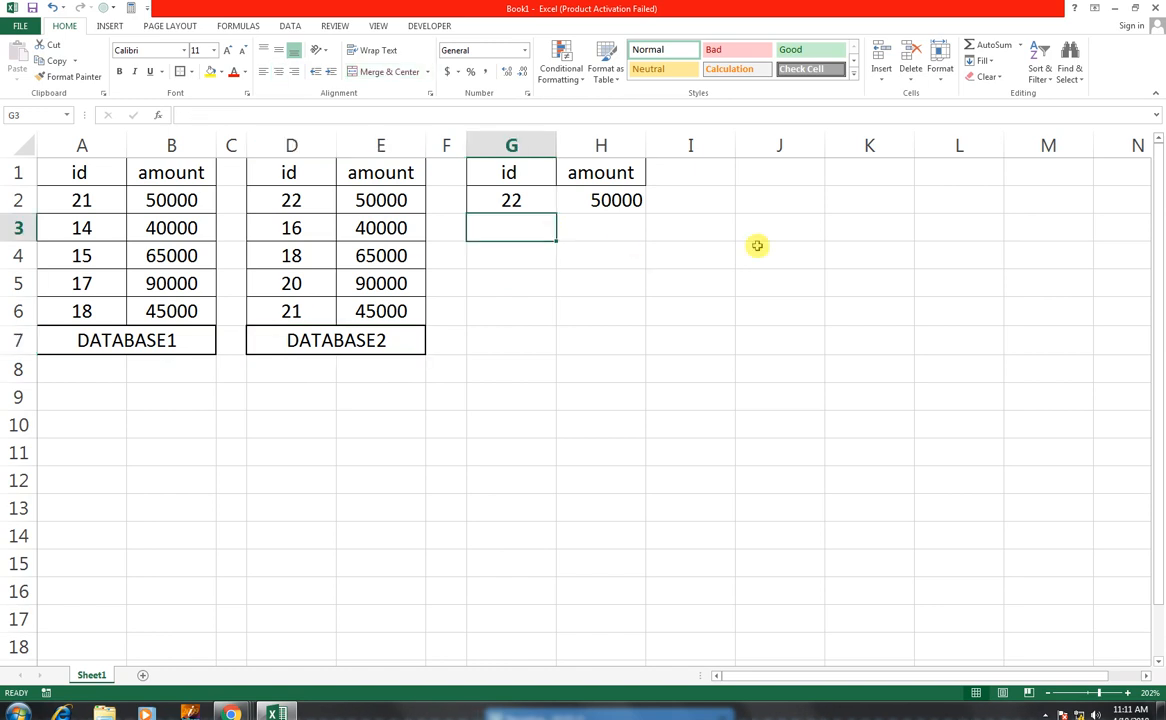
click(638, 201)
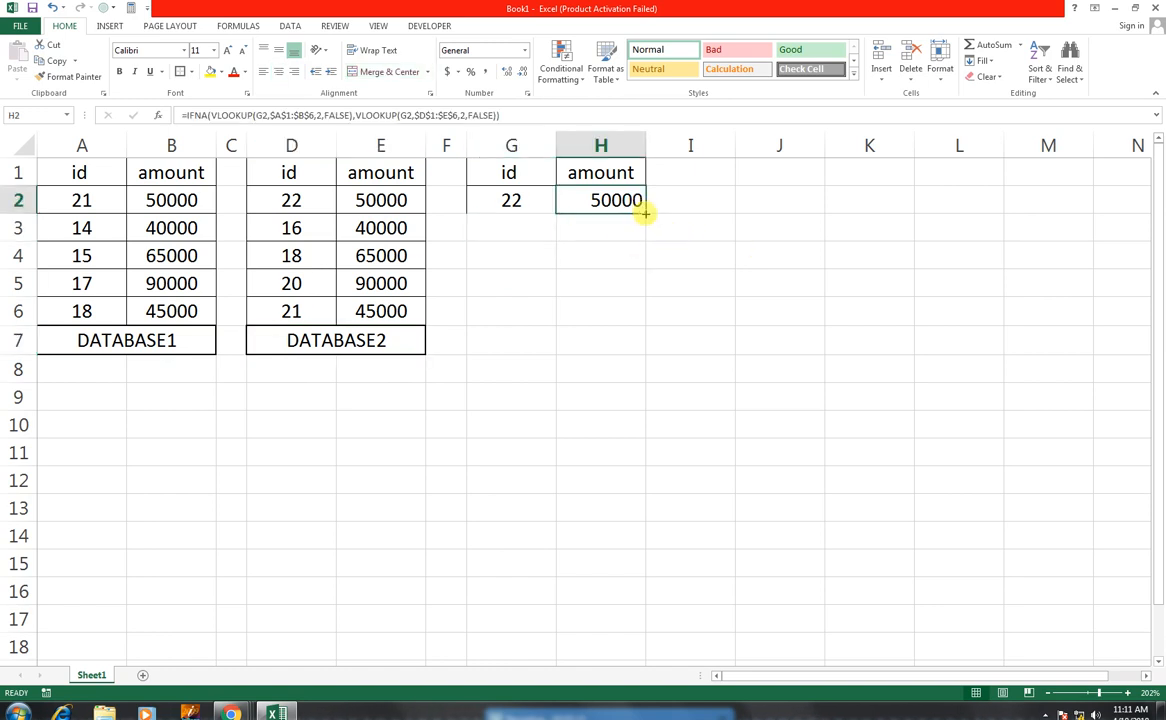
drag(646, 215, 632, 338)
Enter the ids 15, 17, 18 and 21 in G3:G6 and extend the lookup formula down to H9.
click(531, 239)
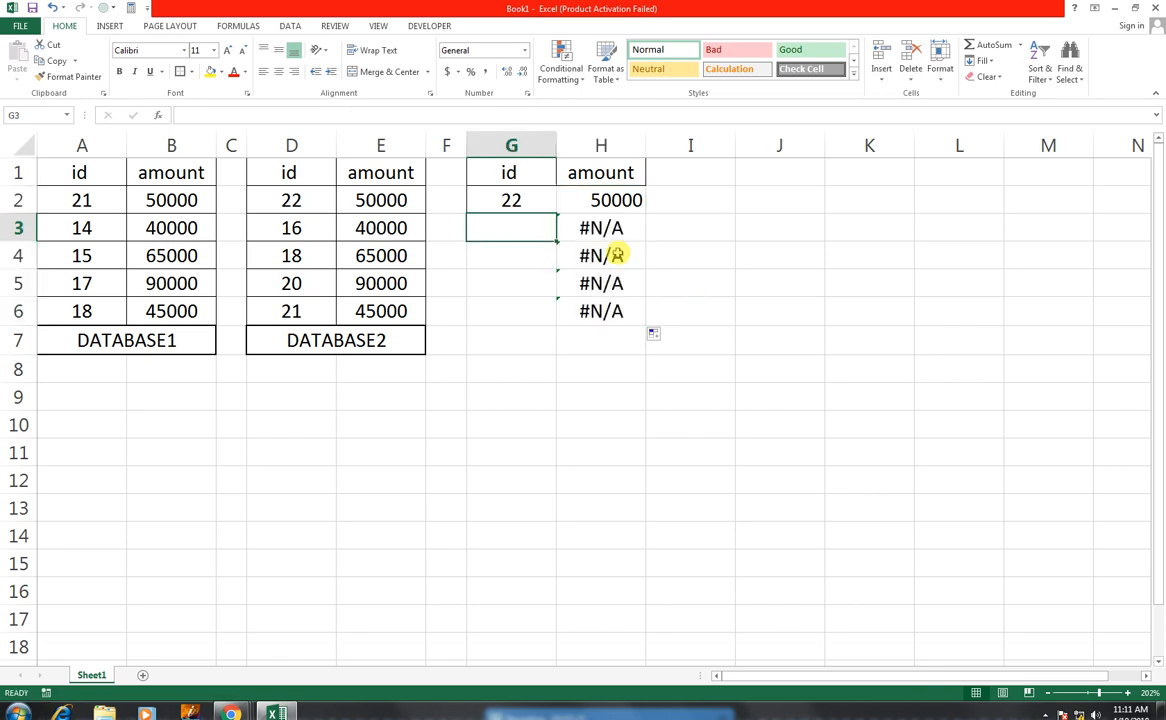
text(15)
key(Return)
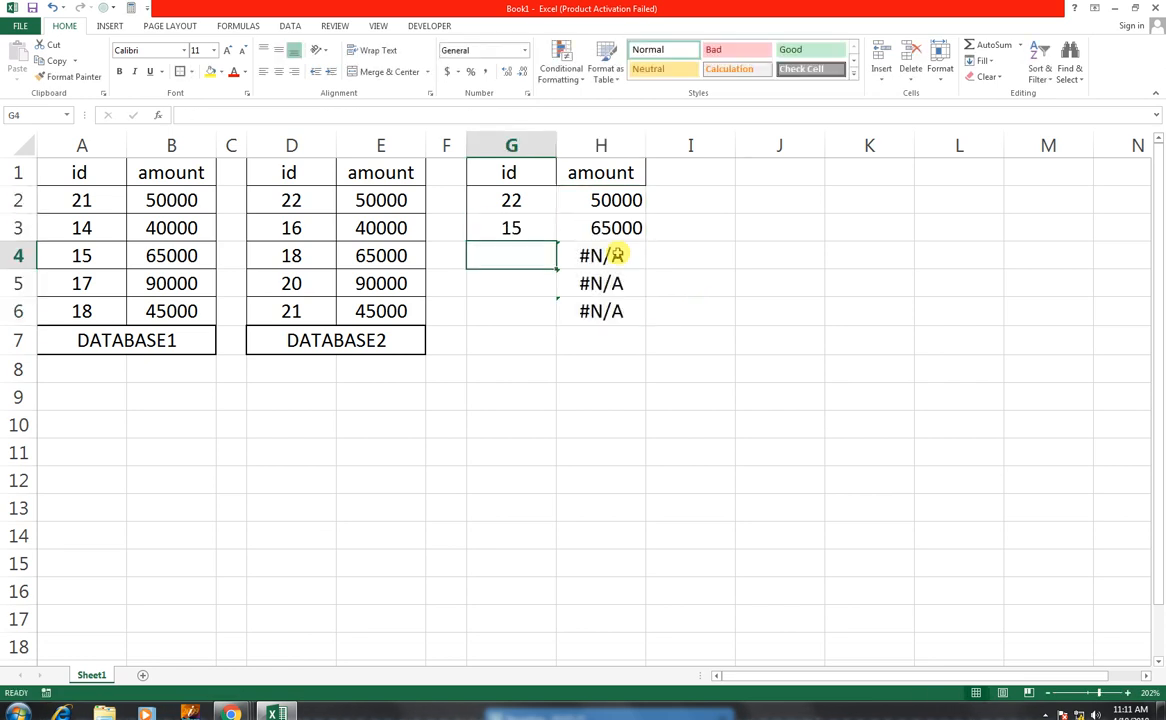
text(17)
key(Return)
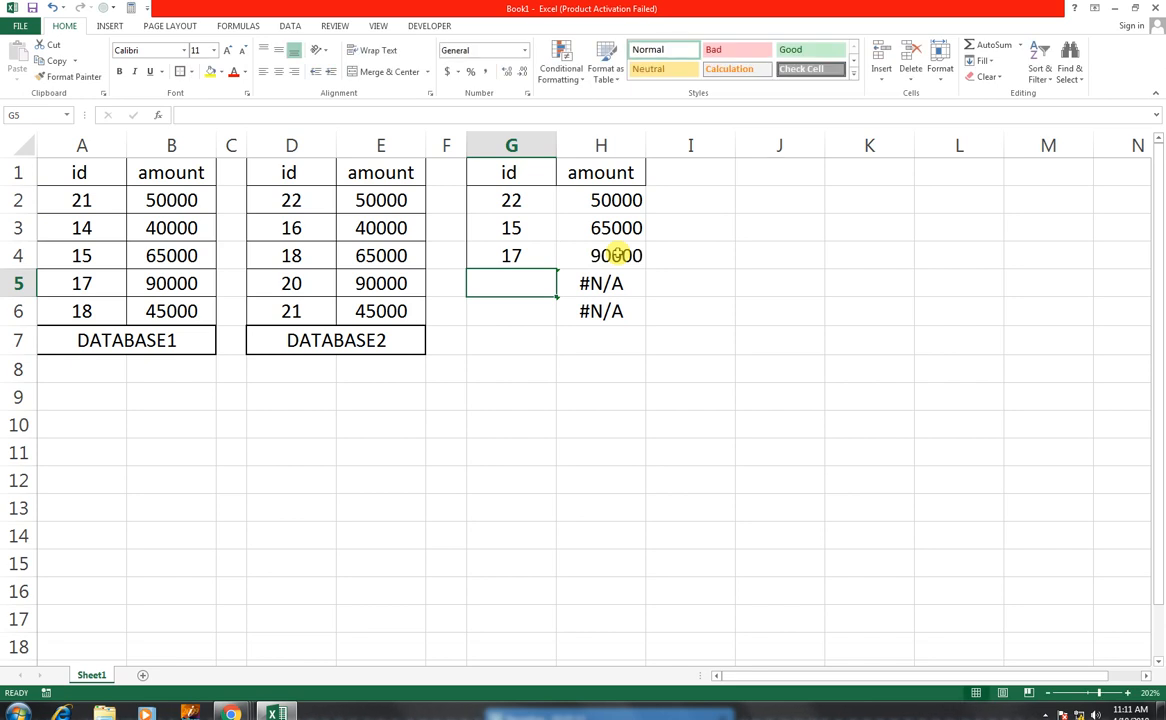
text(18)
key(Return)
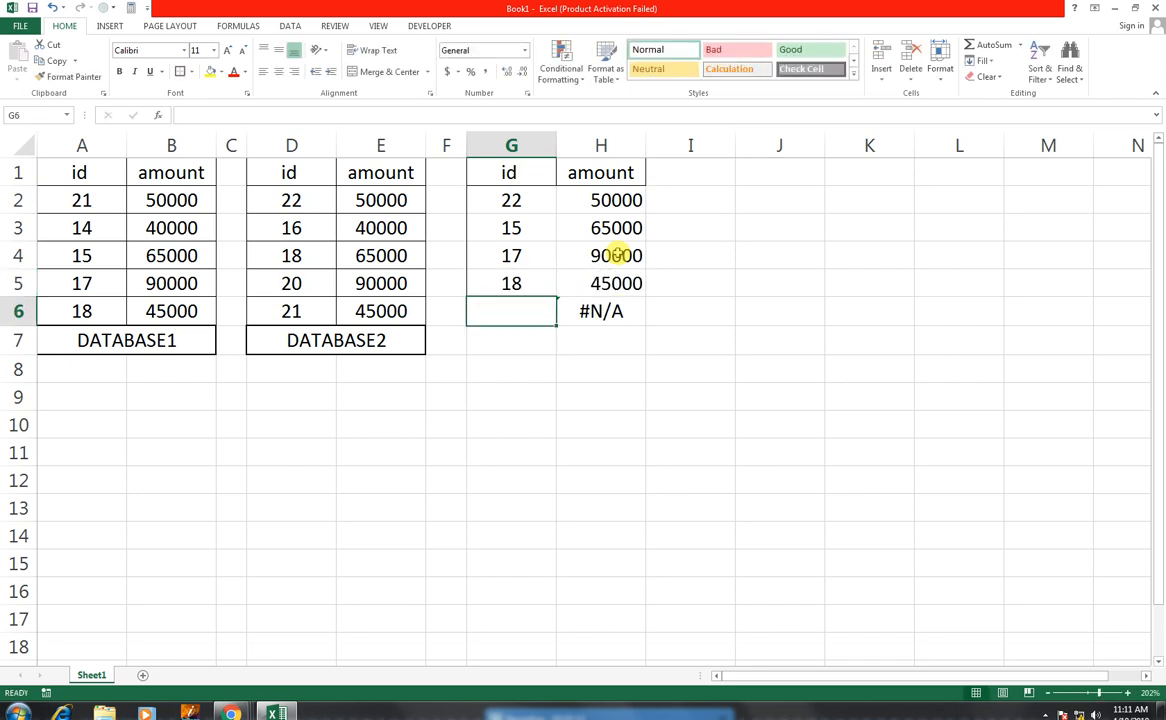
text(21)
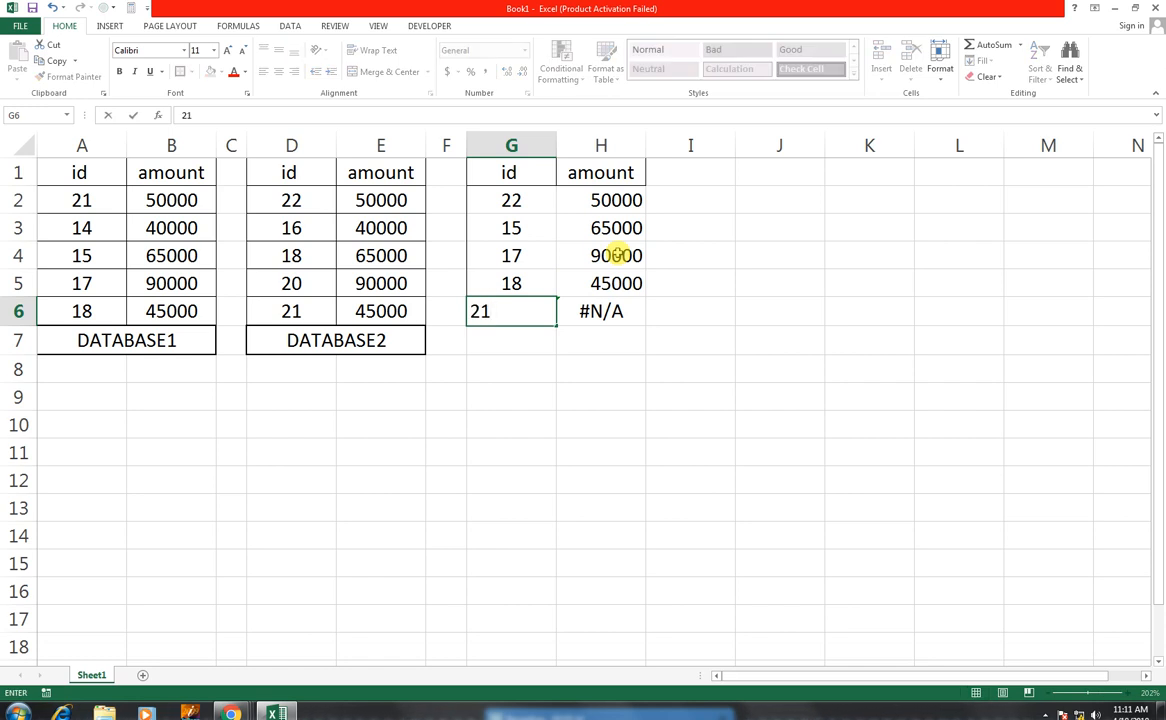
key(Return)
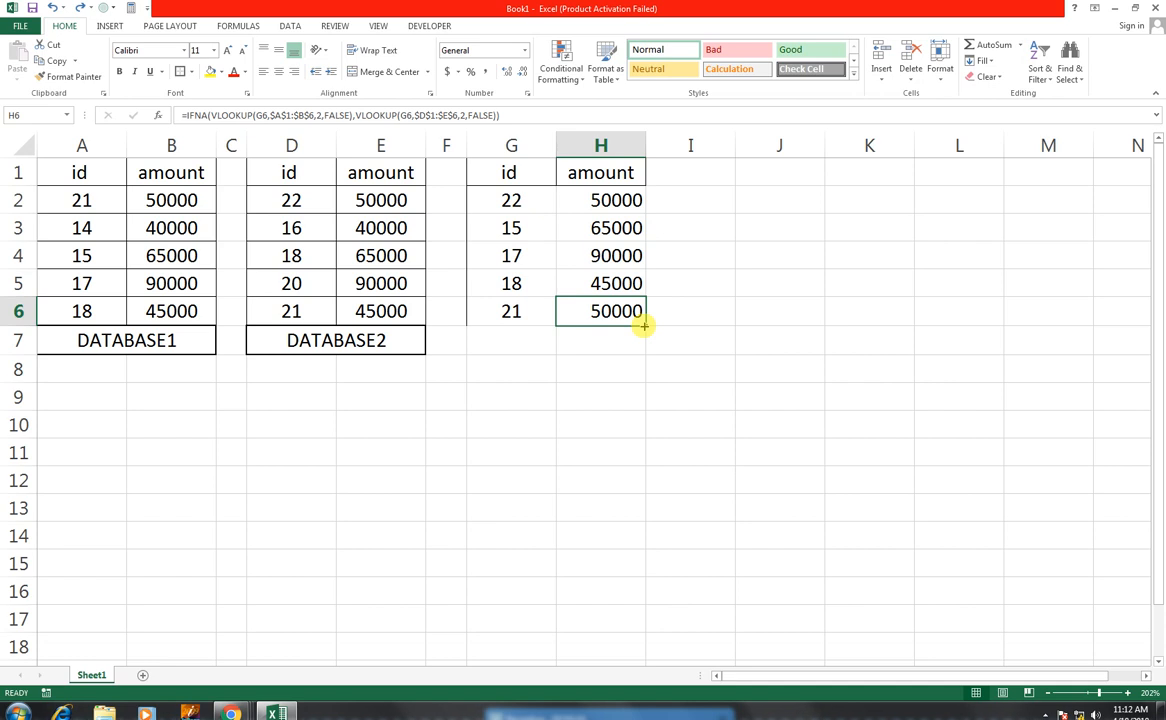
drag(644, 325, 645, 392)
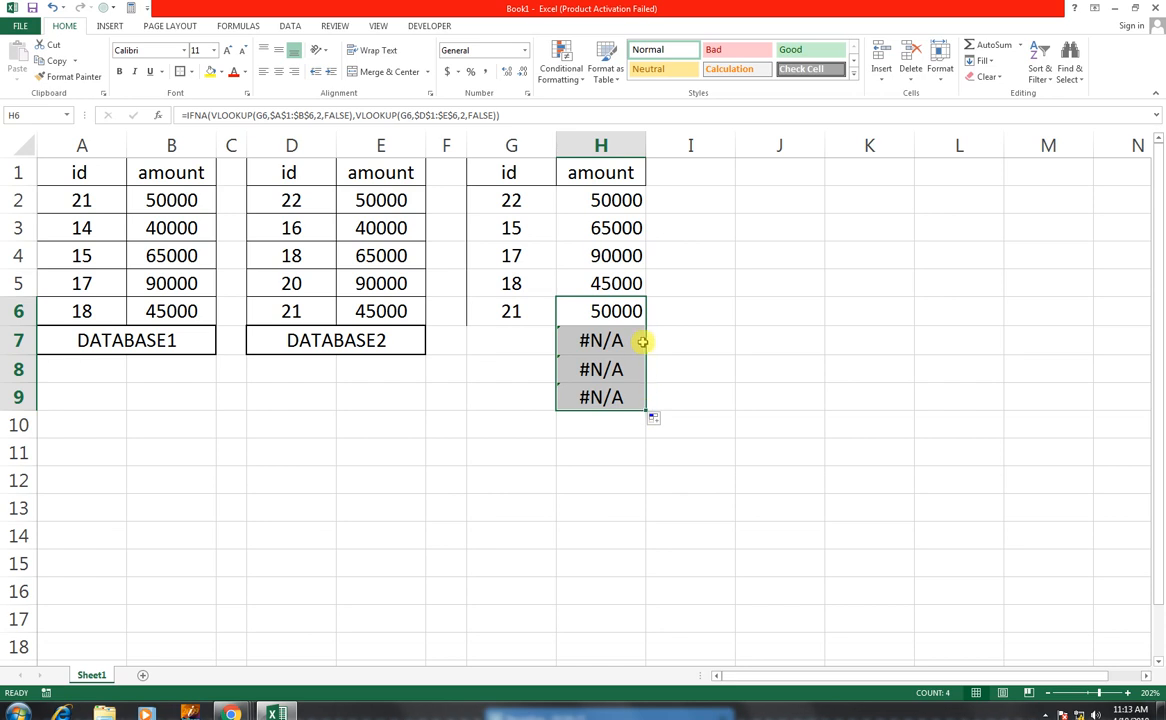
Wrap the H2 lookup formula in IFERROR with an empty text ("") fallback and fill it down to H14.
click(610, 201)
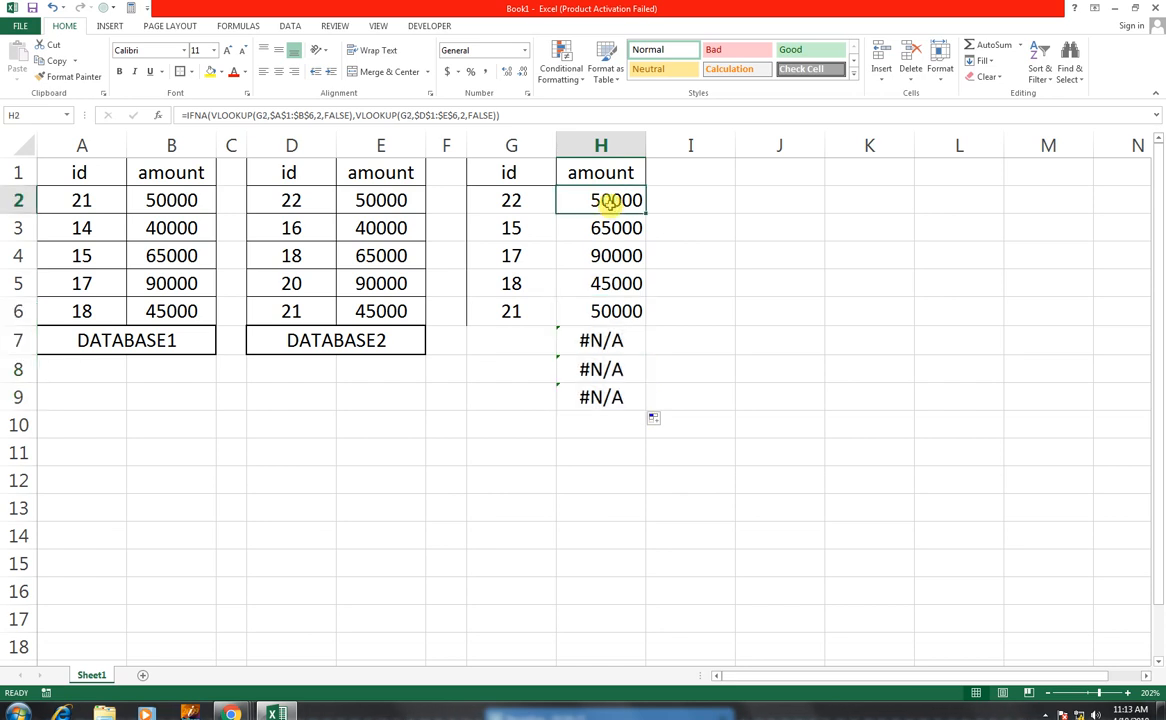
double_click(610, 201)
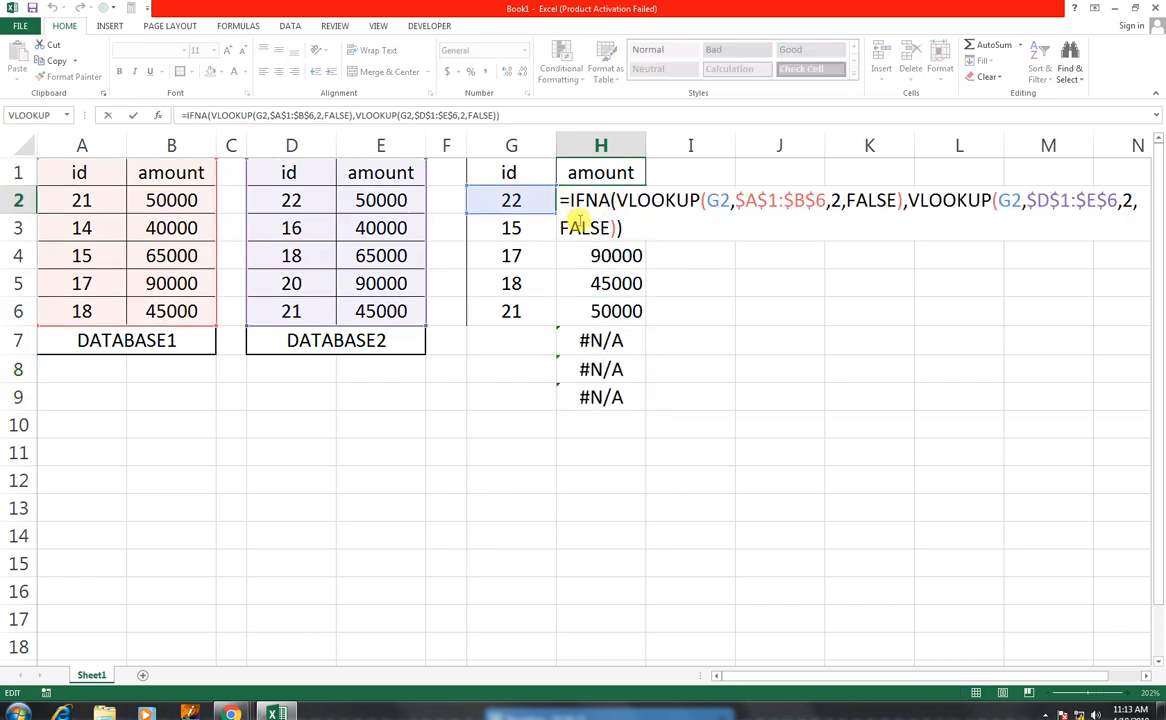
text(IF)
key(Down)
key(Tab)
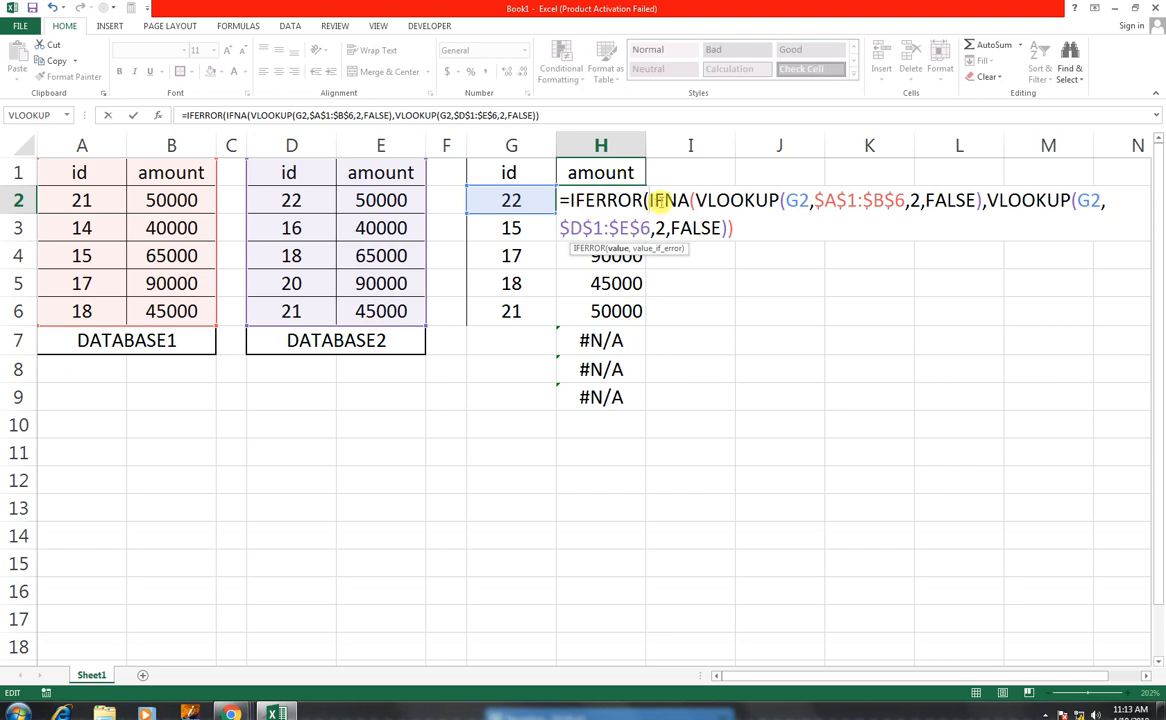
click(755, 236)
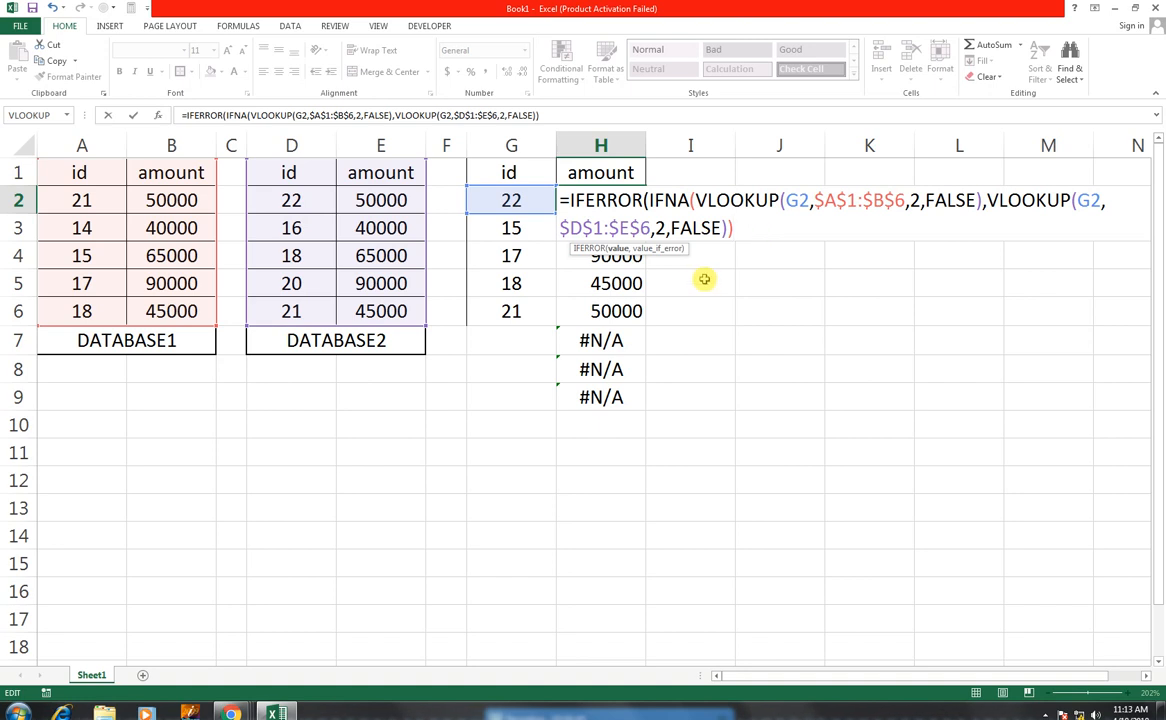
text(,)
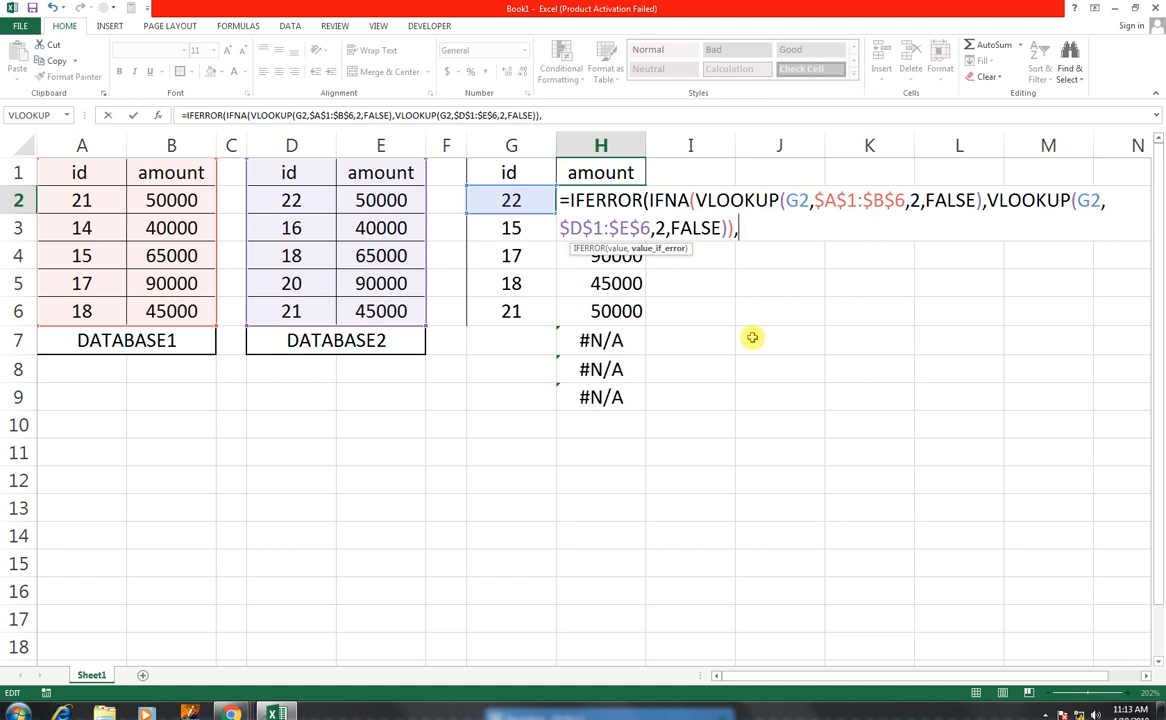
text(""))
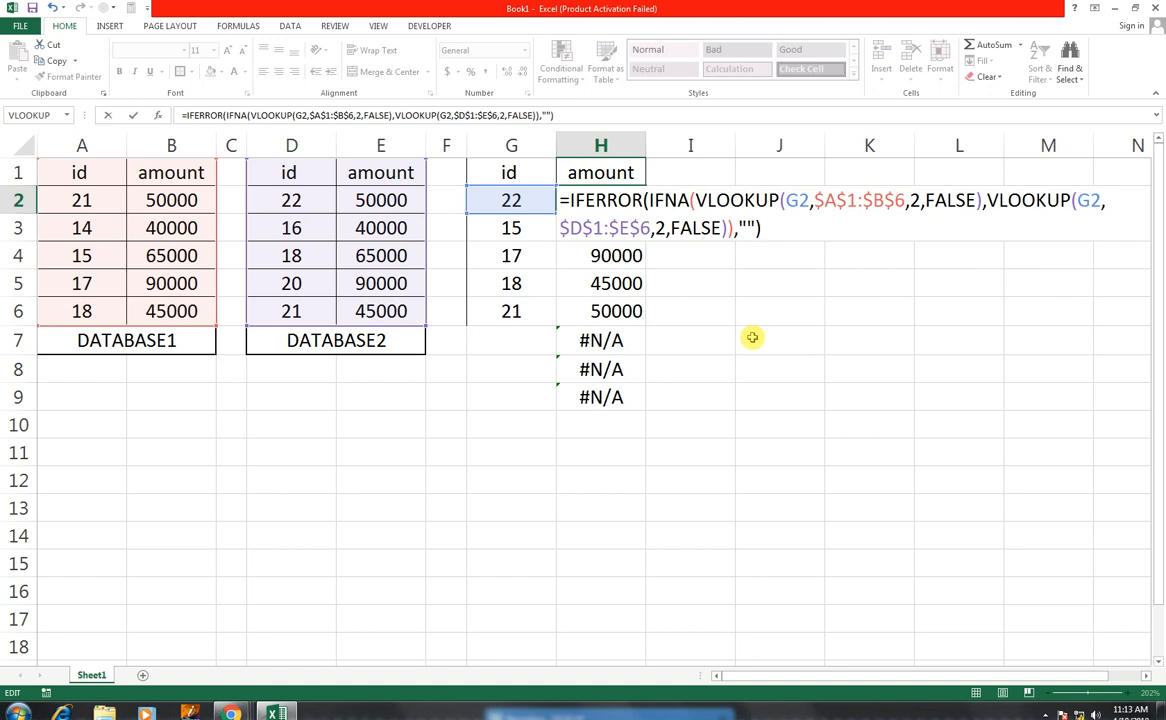
key(Return)
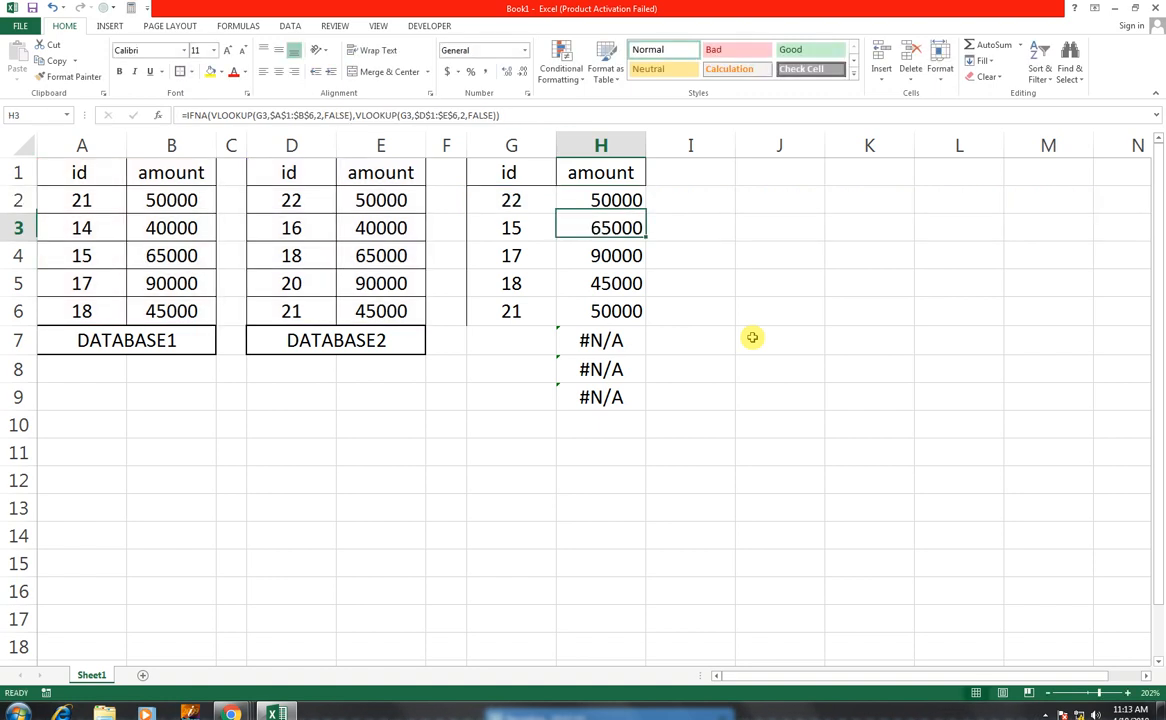
click(599, 189)
drag(645, 212, 613, 539)
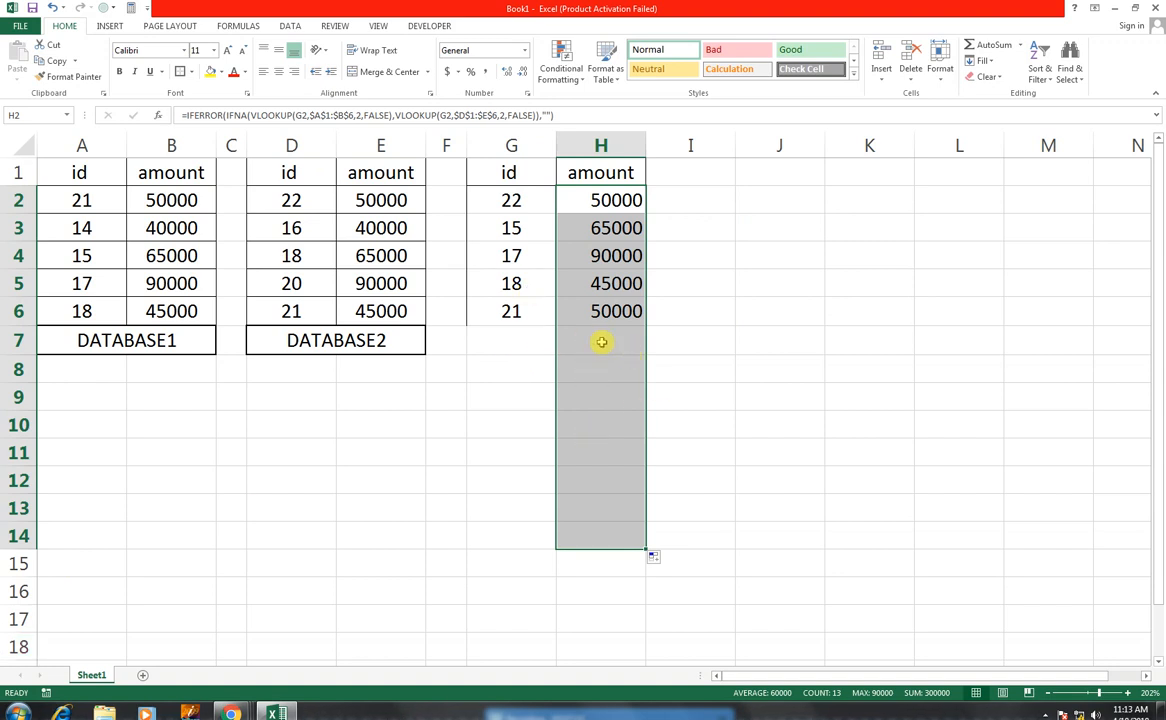
Enter the ids 16 and 20 in G7:G8 of the lookup table.
click(510, 337)
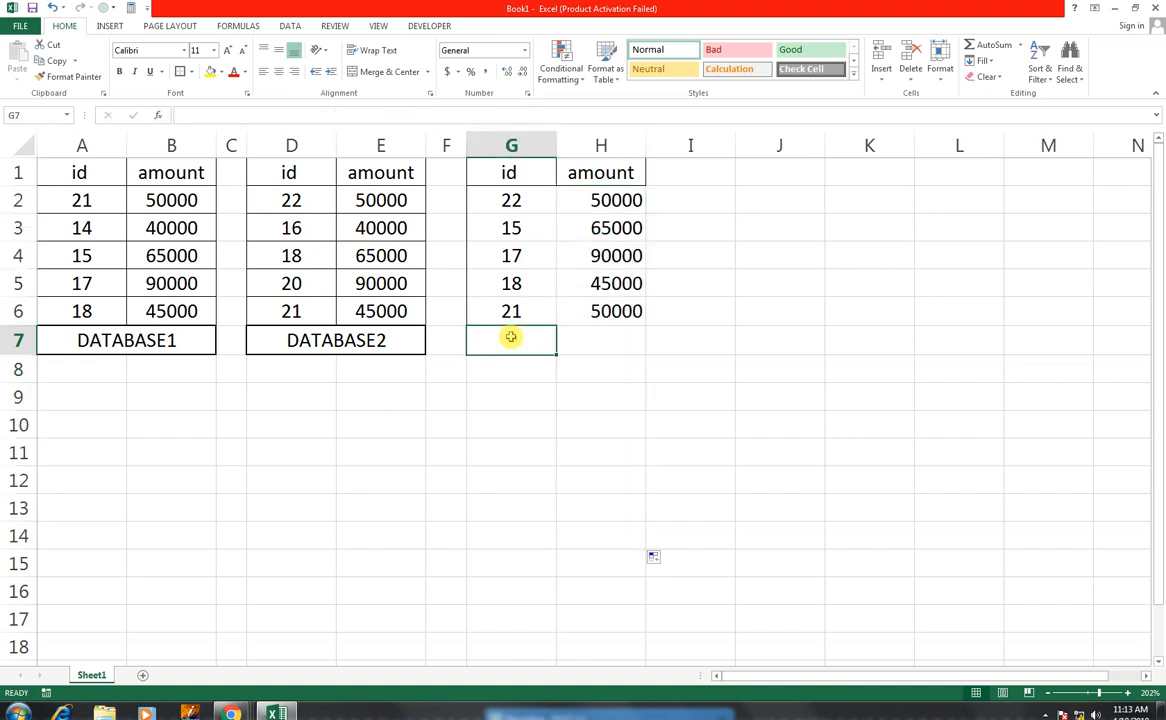
text(16)
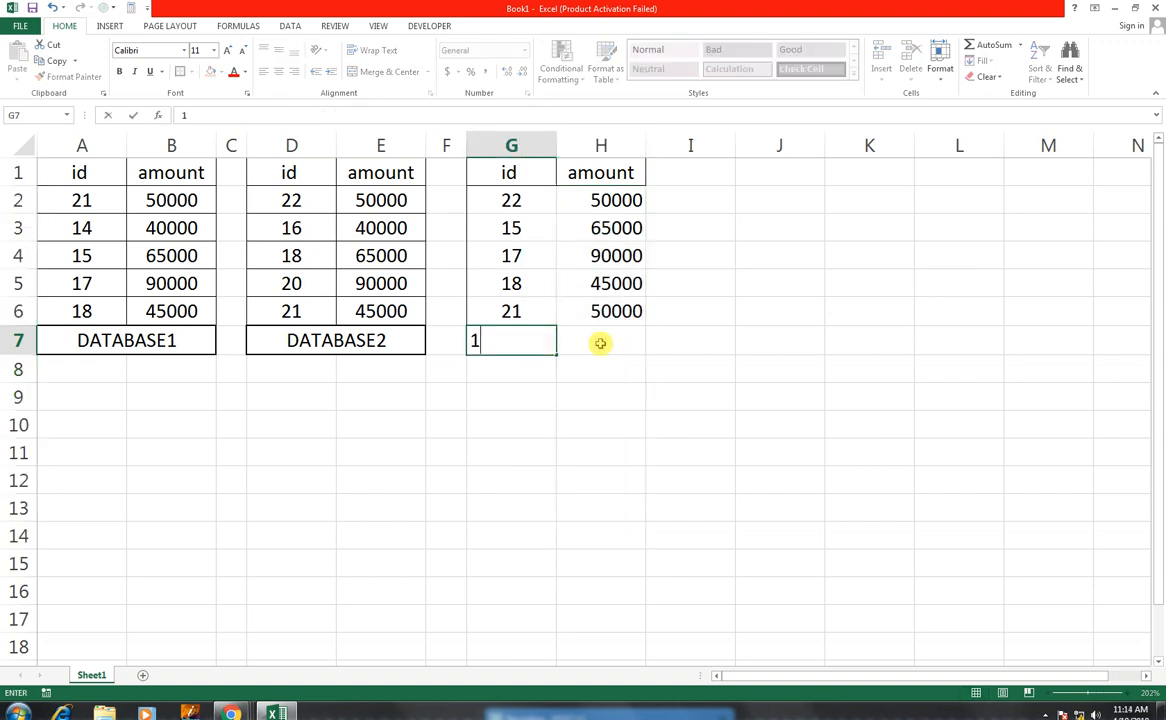
key(Tab)
text(40000)
key(Return)
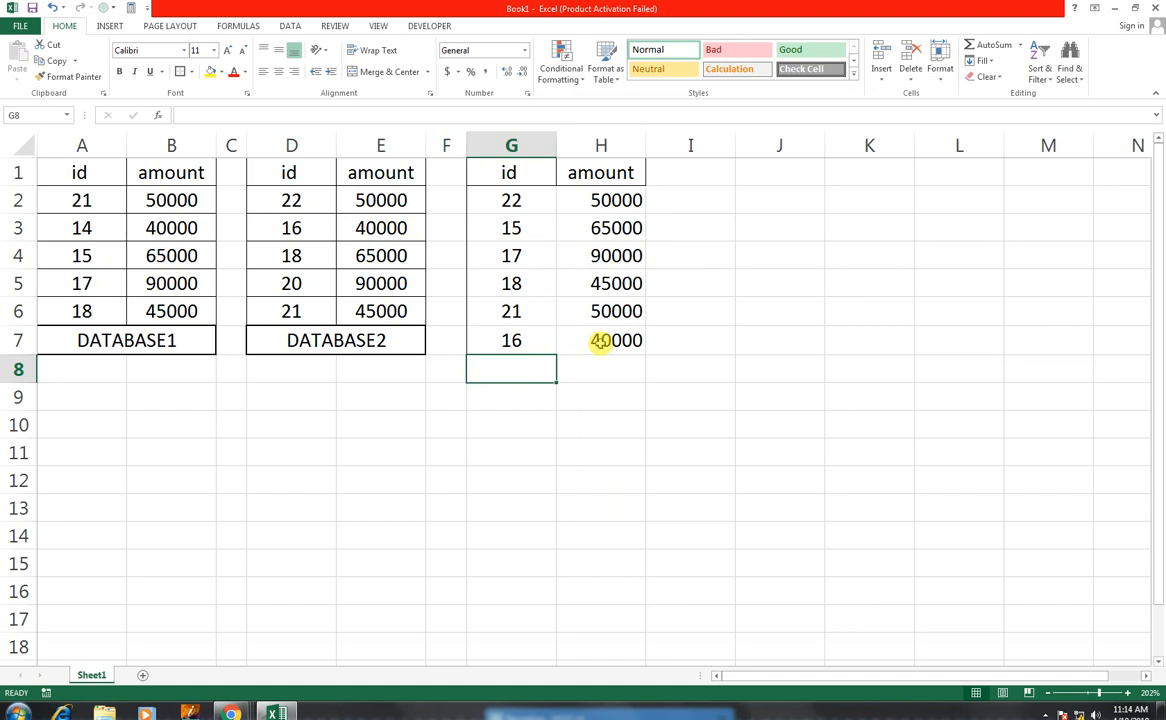
text(20)
key(Tab)
text(90000)
key(Return)
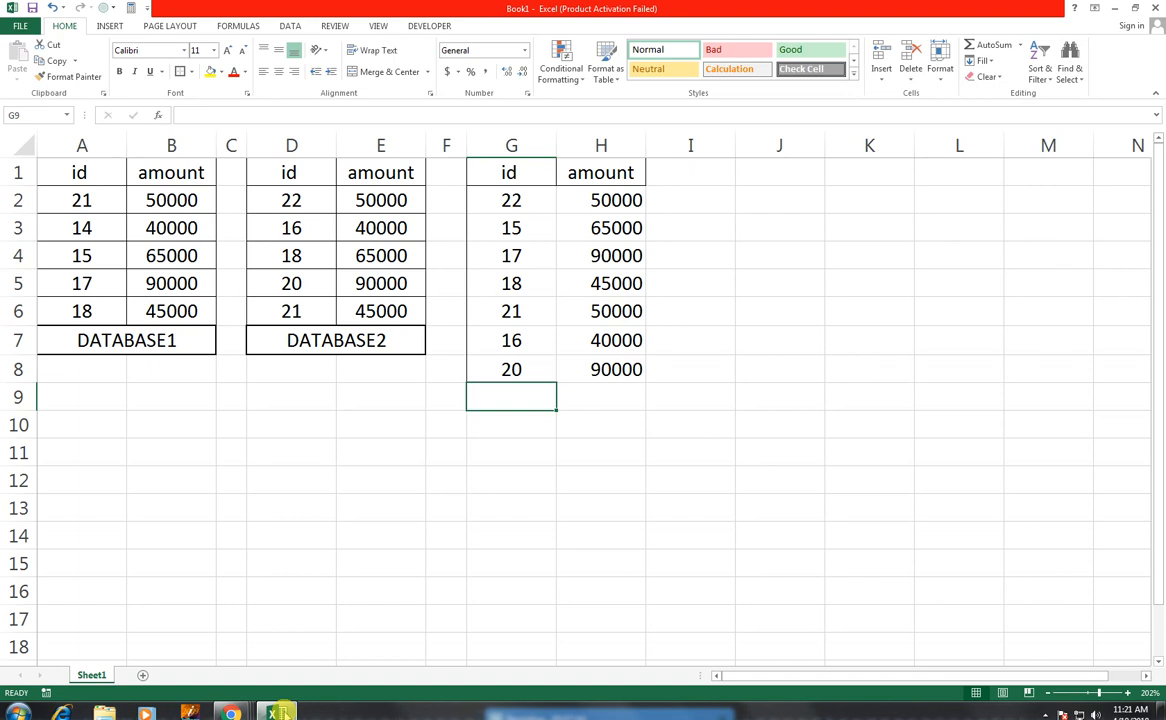
key(Left)
key(Left)
key(Left)
key(Left)
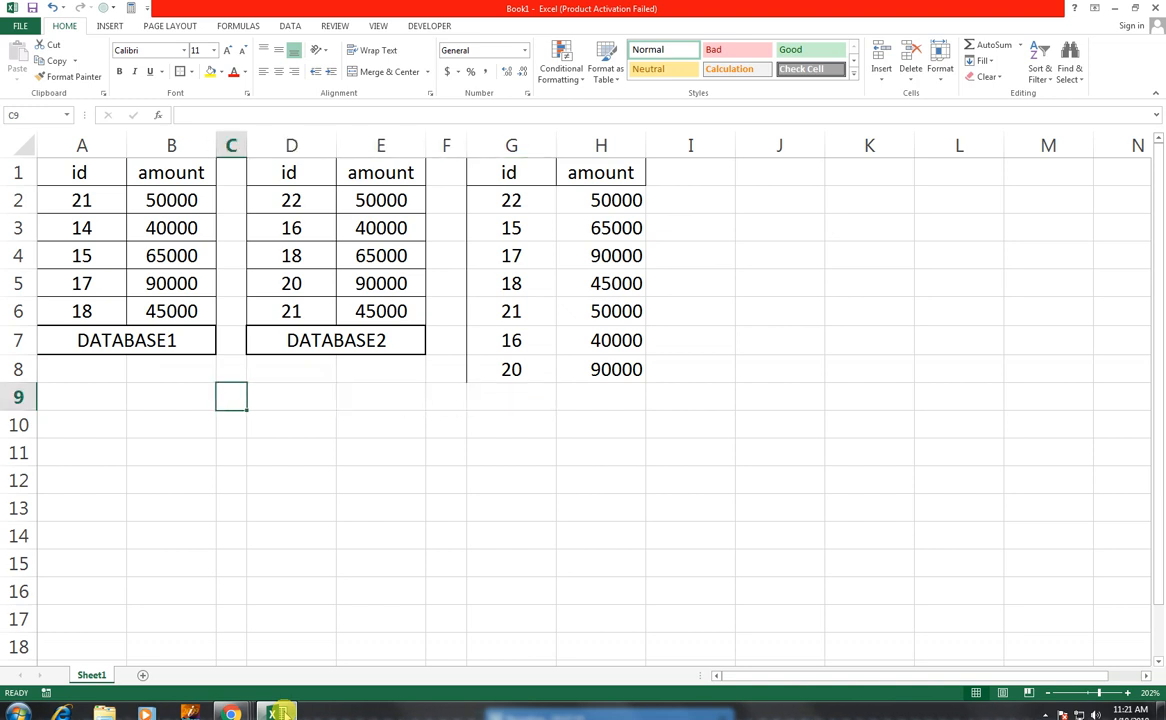
Add a new worksheet after Sheet1 and enter the heading YEAR\ in A1.
click(143, 677)
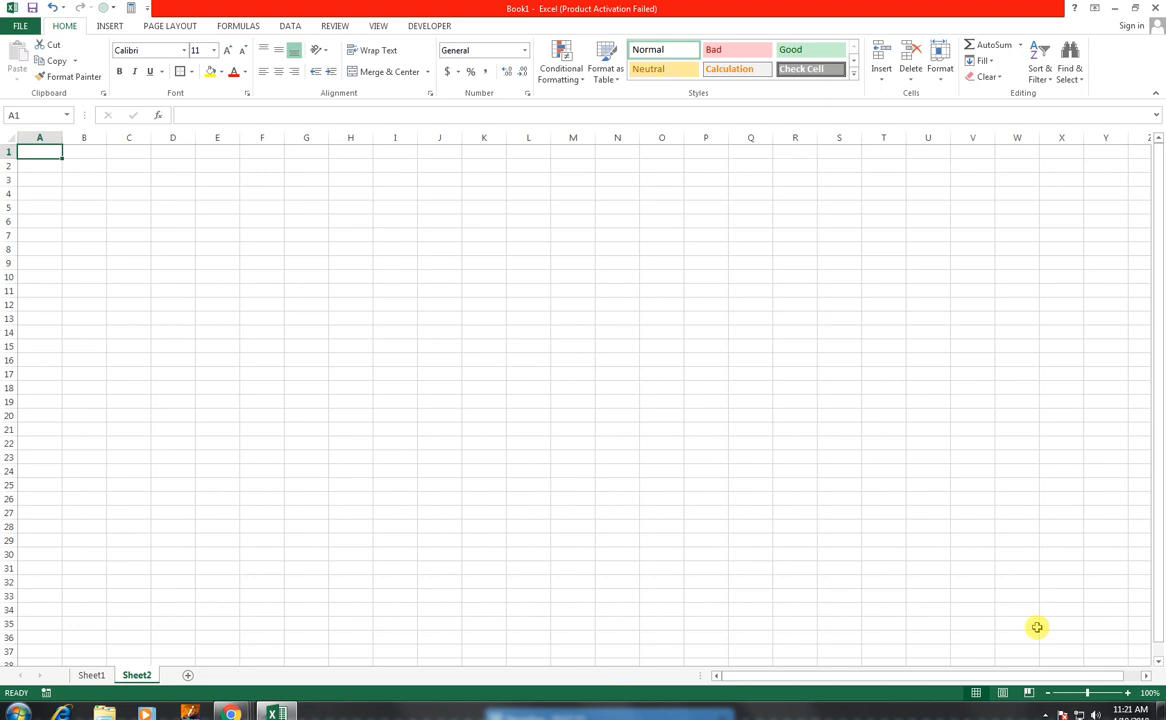
click(1116, 693)
click(1116, 694)
click(1118, 695)
click(1118, 695)
click(1118, 695)
click(1118, 695)
click(1118, 695)
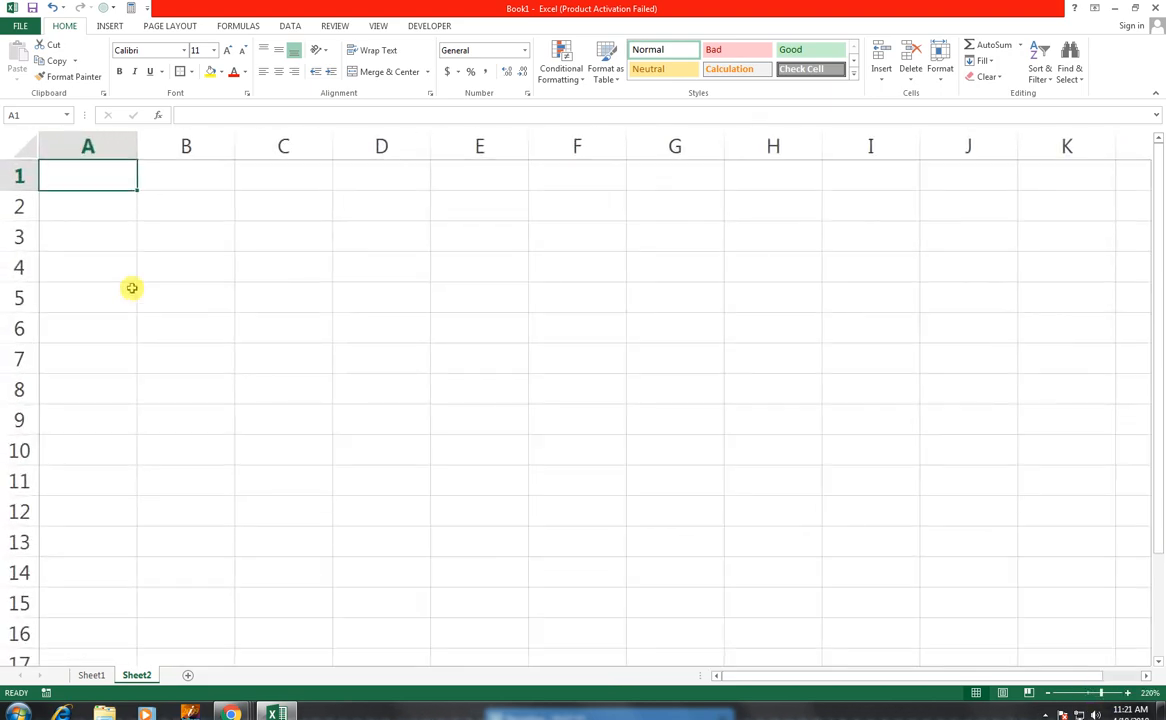
text(YEAR\)
key(Return)
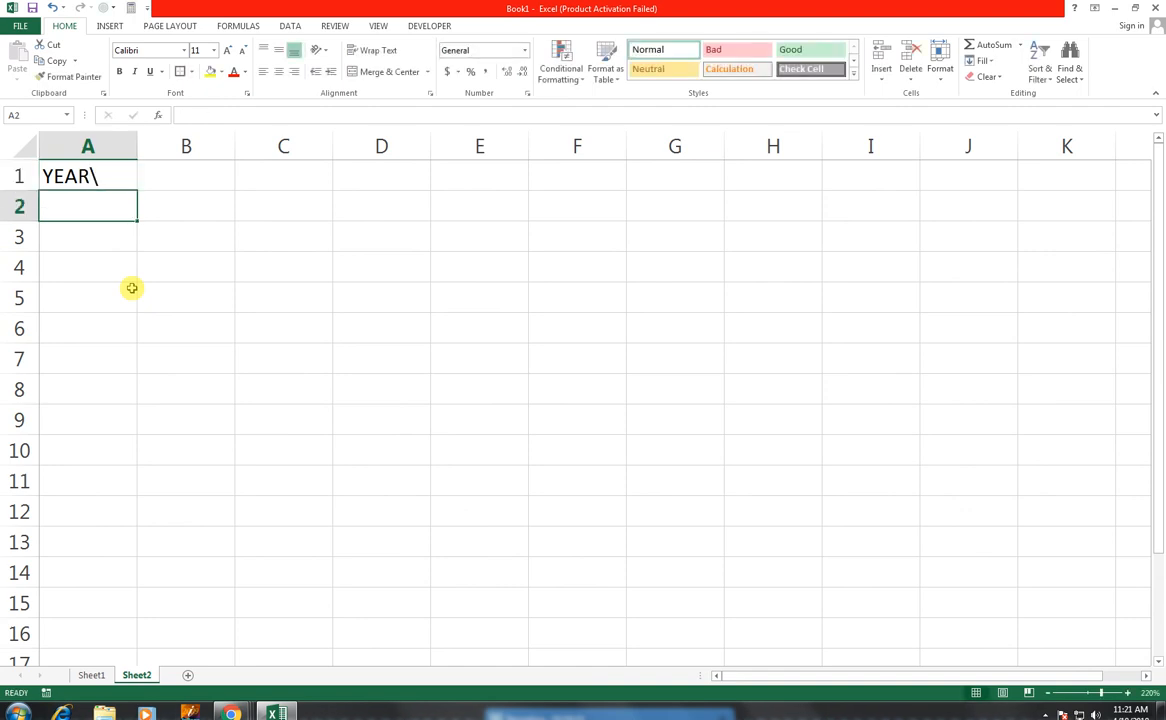
key(Up)
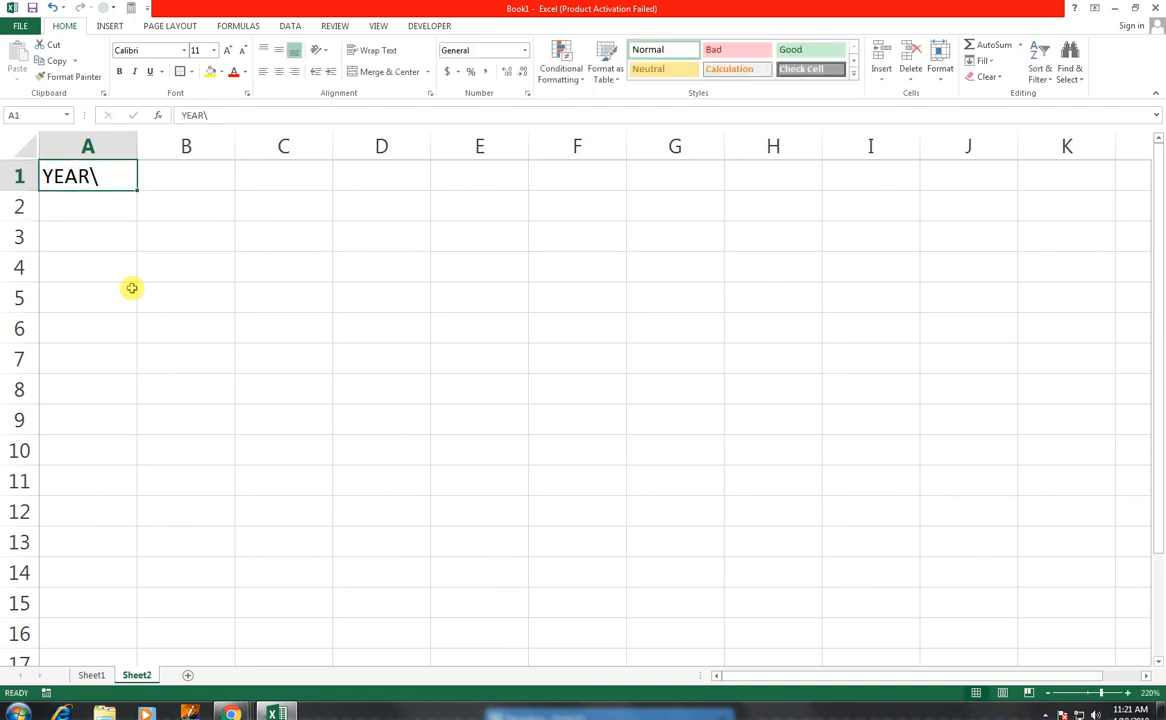
Enter 2011 in A2 and fill the years as a series down to 2020 in A11.
key(Down)
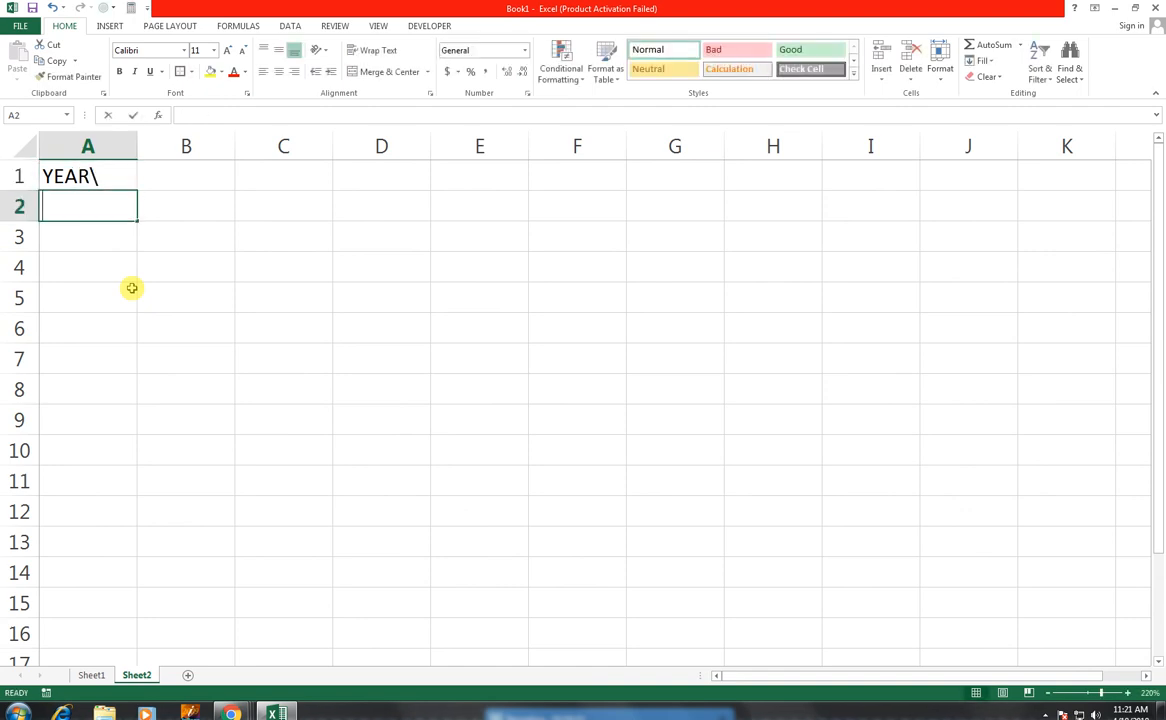
text(2011)
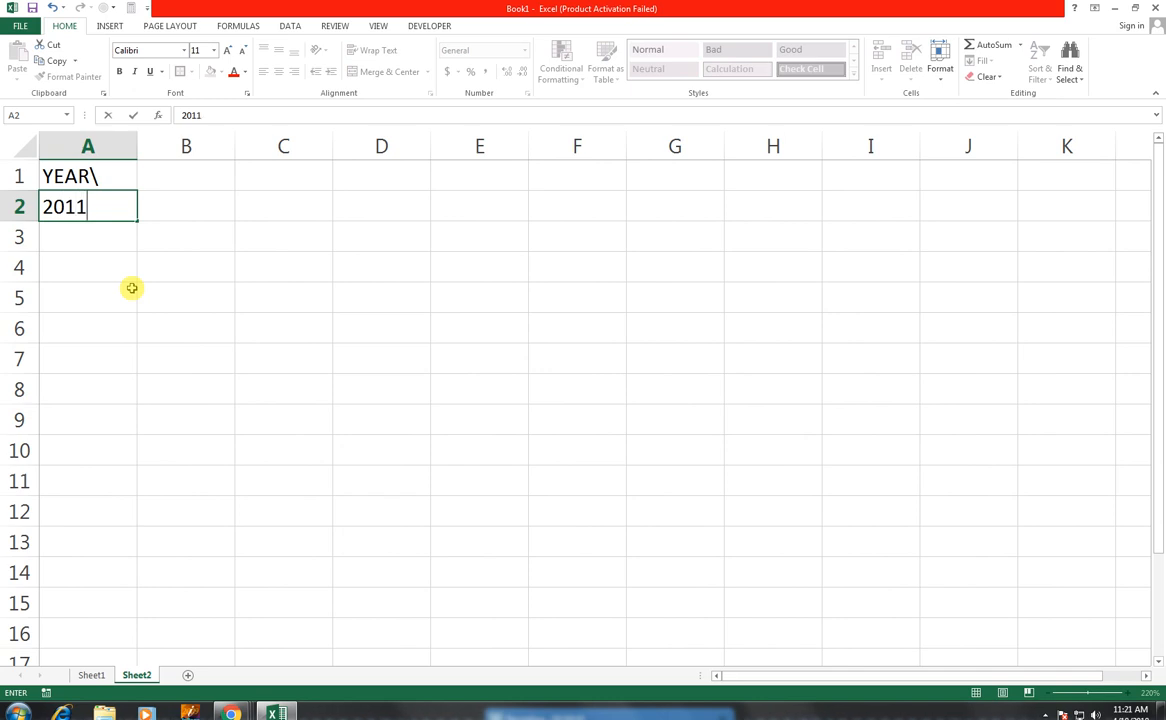
click(78, 234)
click(123, 207)
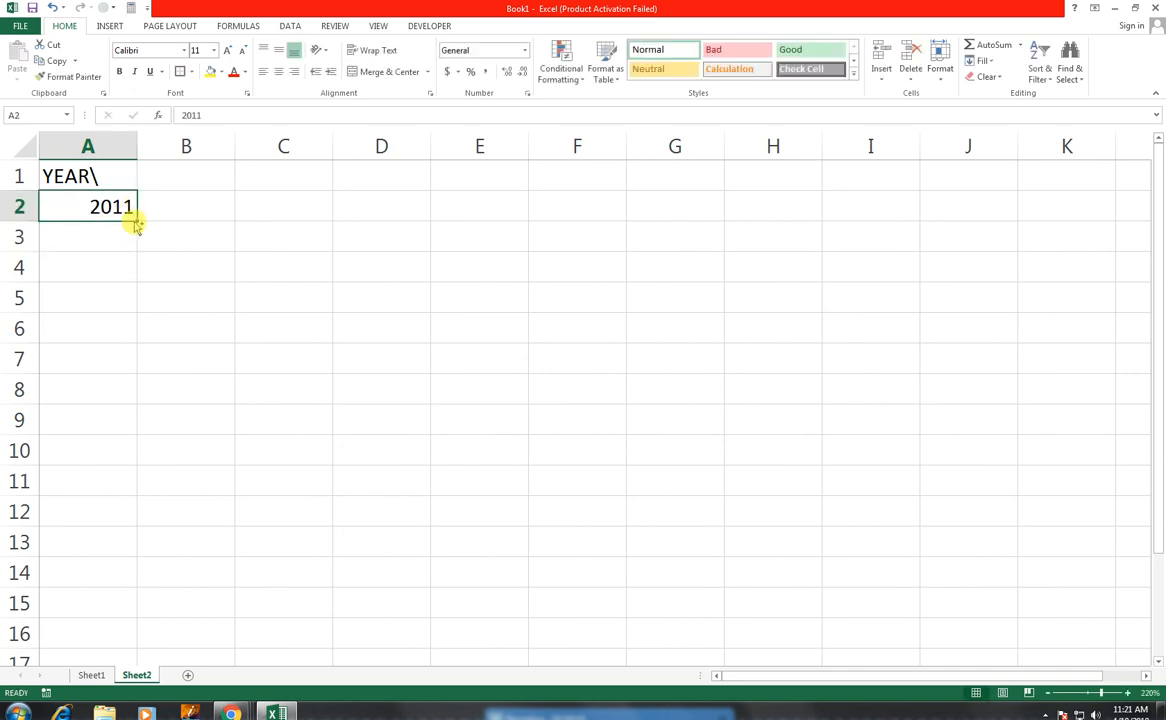
drag(137, 221, 122, 482)
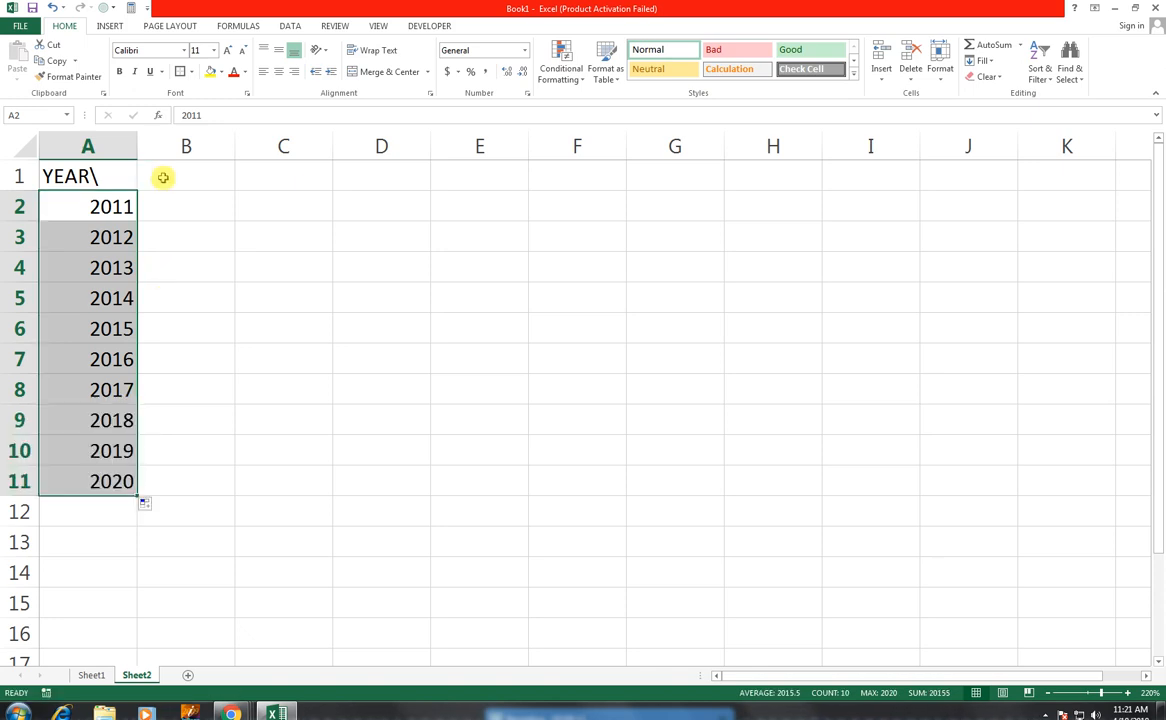
Enter the month headings JAN in B1 and FEB in C1.
click(172, 175)
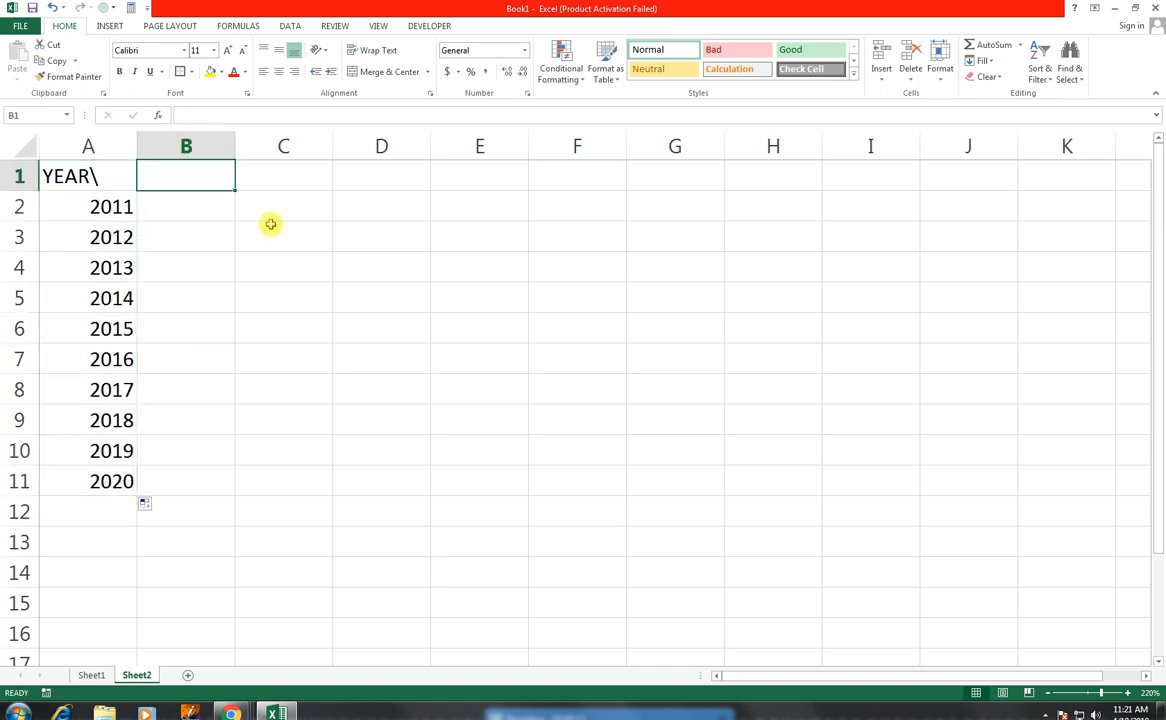
text(JAN)
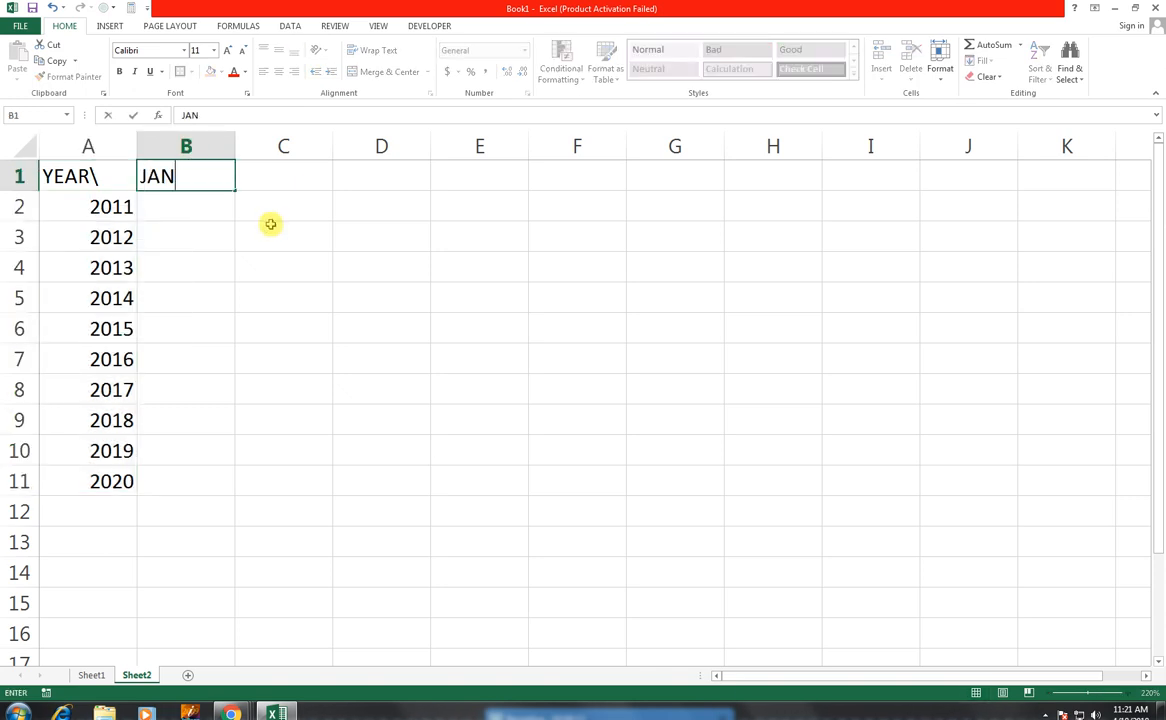
key(Return)
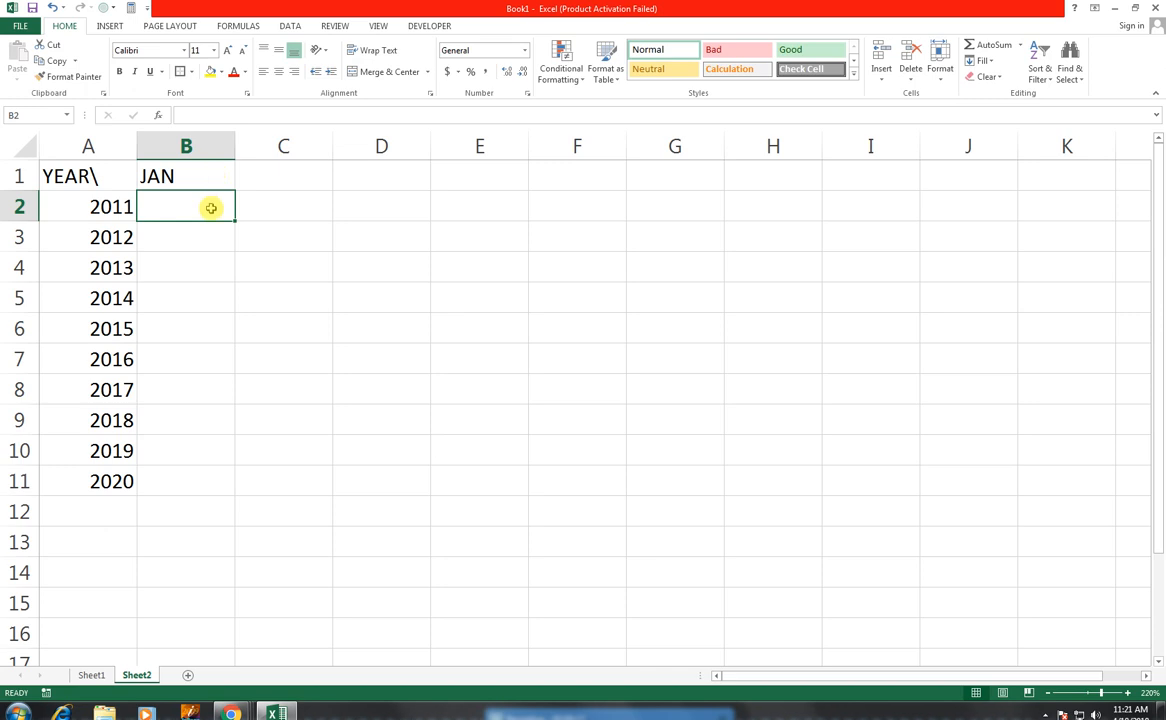
click(260, 185)
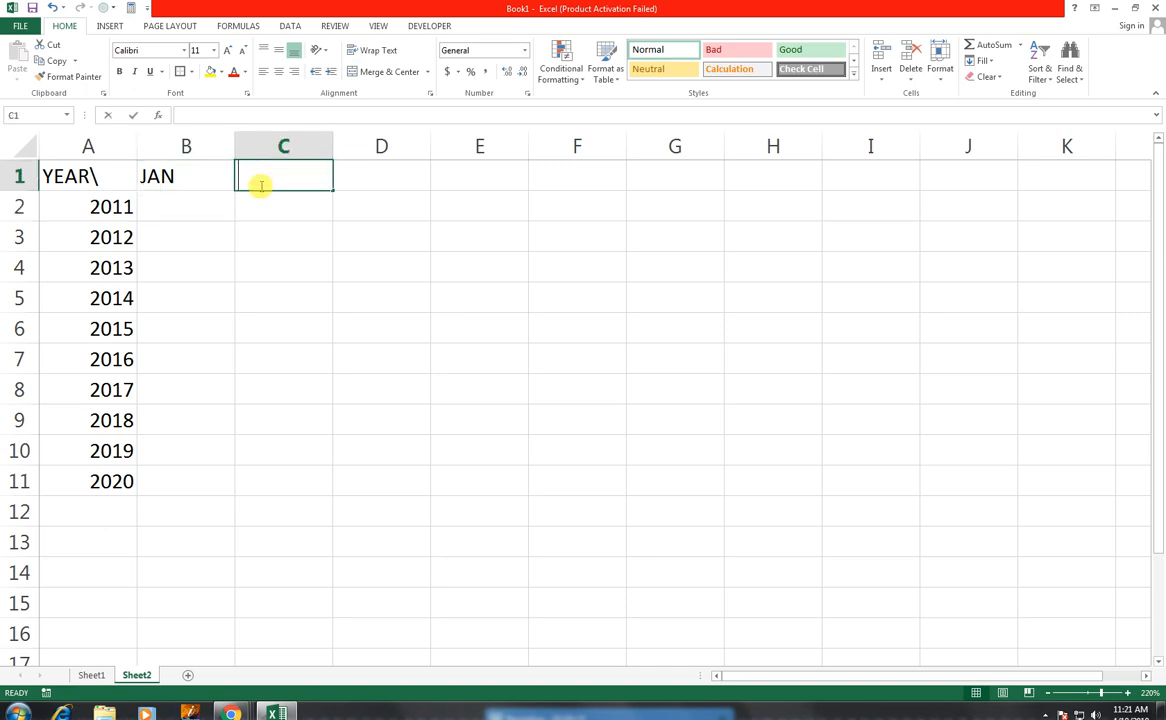
text(FEB)
key(Return)
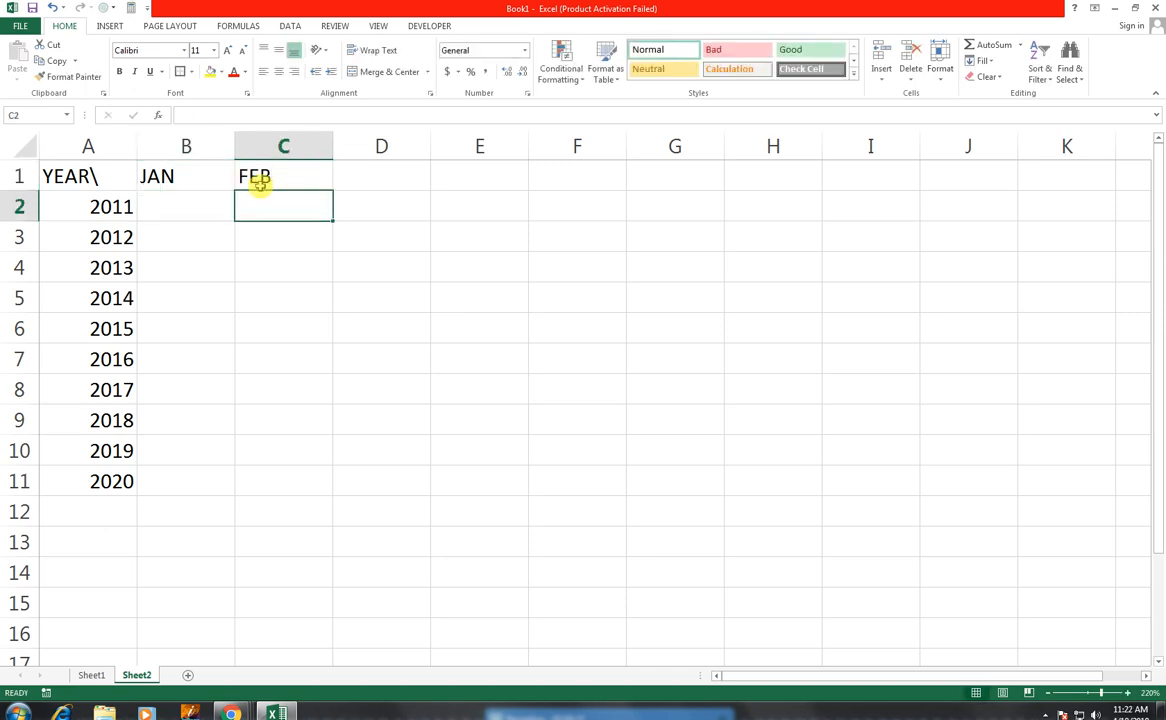
Enter the JAN amounts 50000, 90000 and 85000 for 2011 to 2013 in B2:B4.
key(Left)
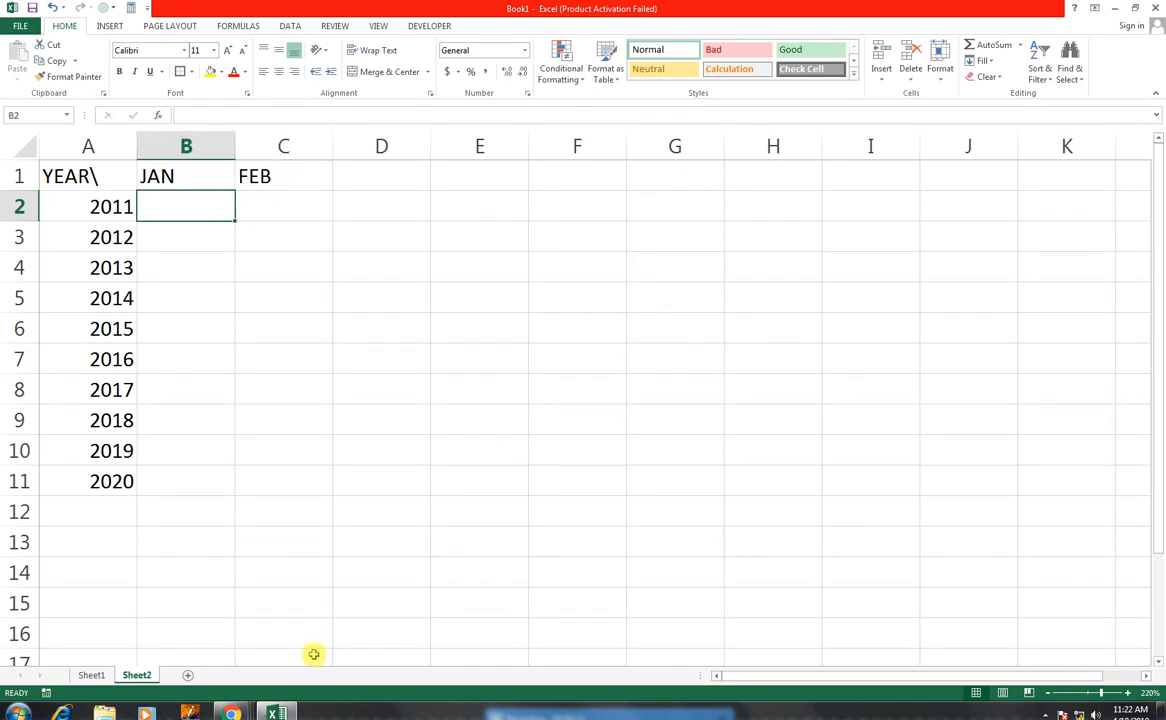
text(50000)
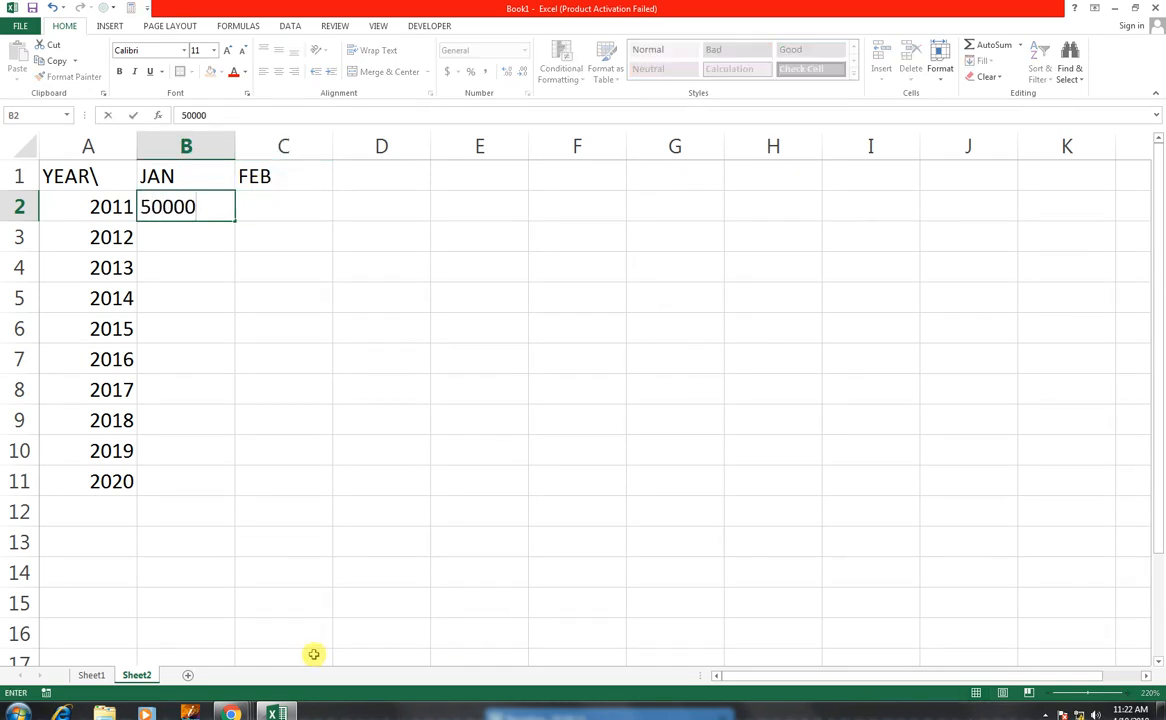
key(Return)
key(Up)
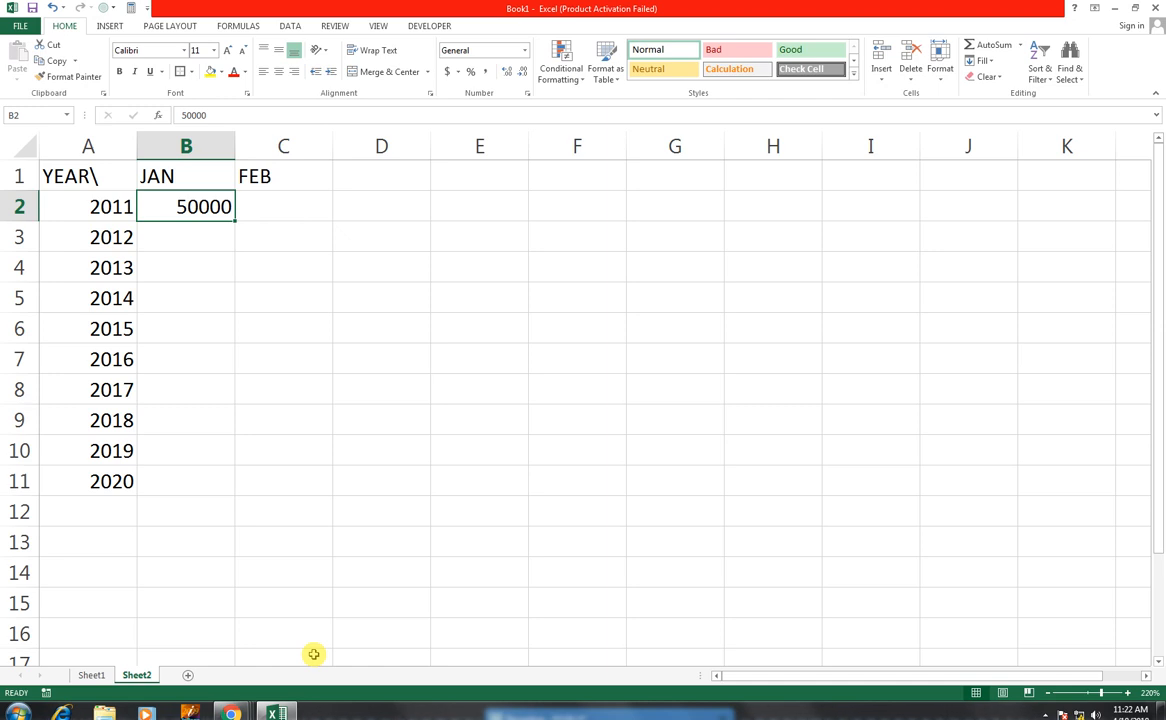
key(Down)
text(9000)
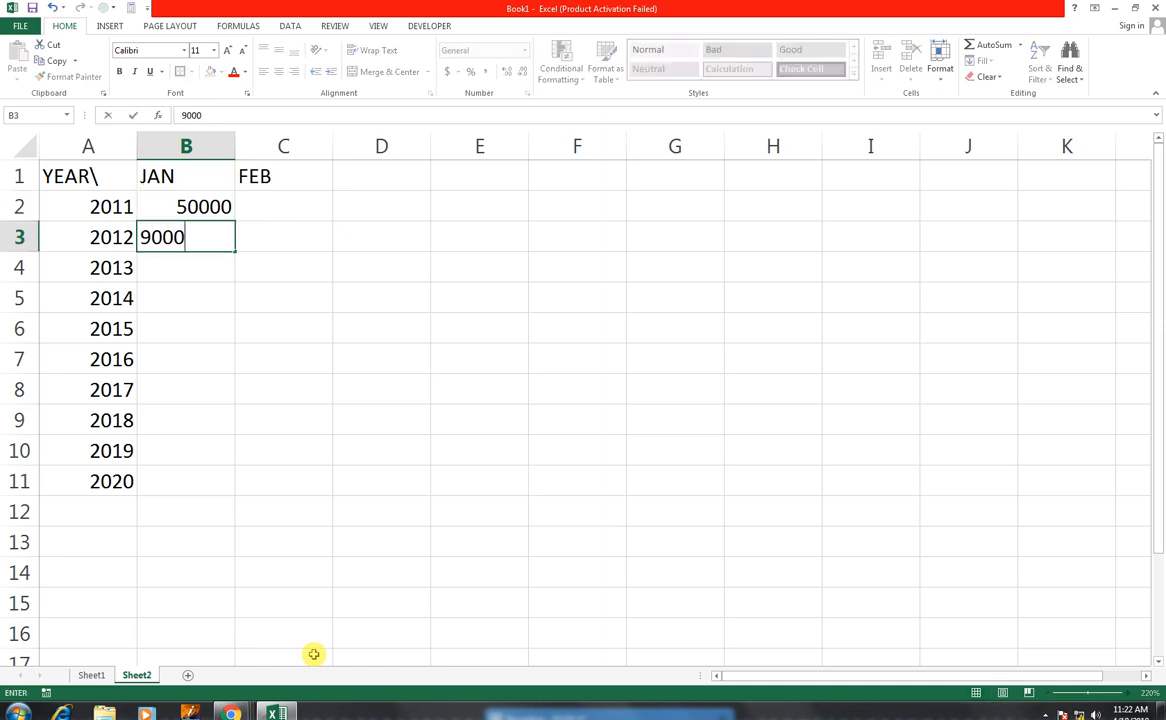
text(0)
key(Return)
text(85)
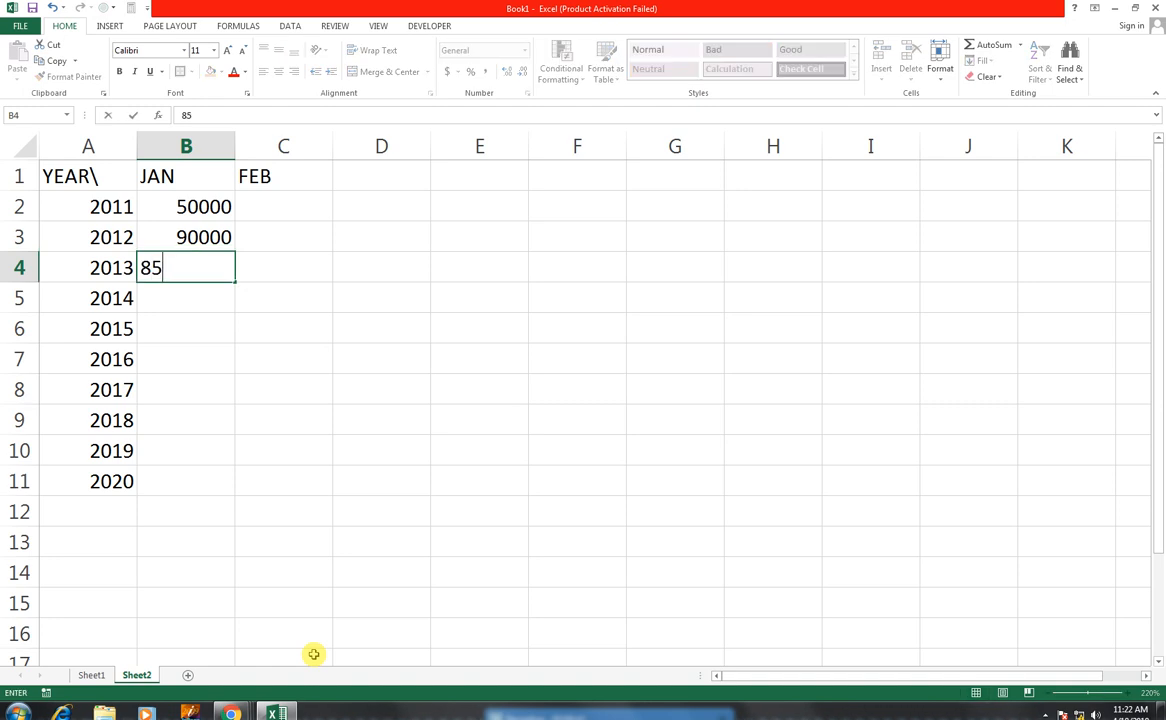
text(000)
key(Return)
Enter the JAN amounts 12000, 35000, 40000 and 12000 for 2014 to 2017 in B5:B8.
text(12000)
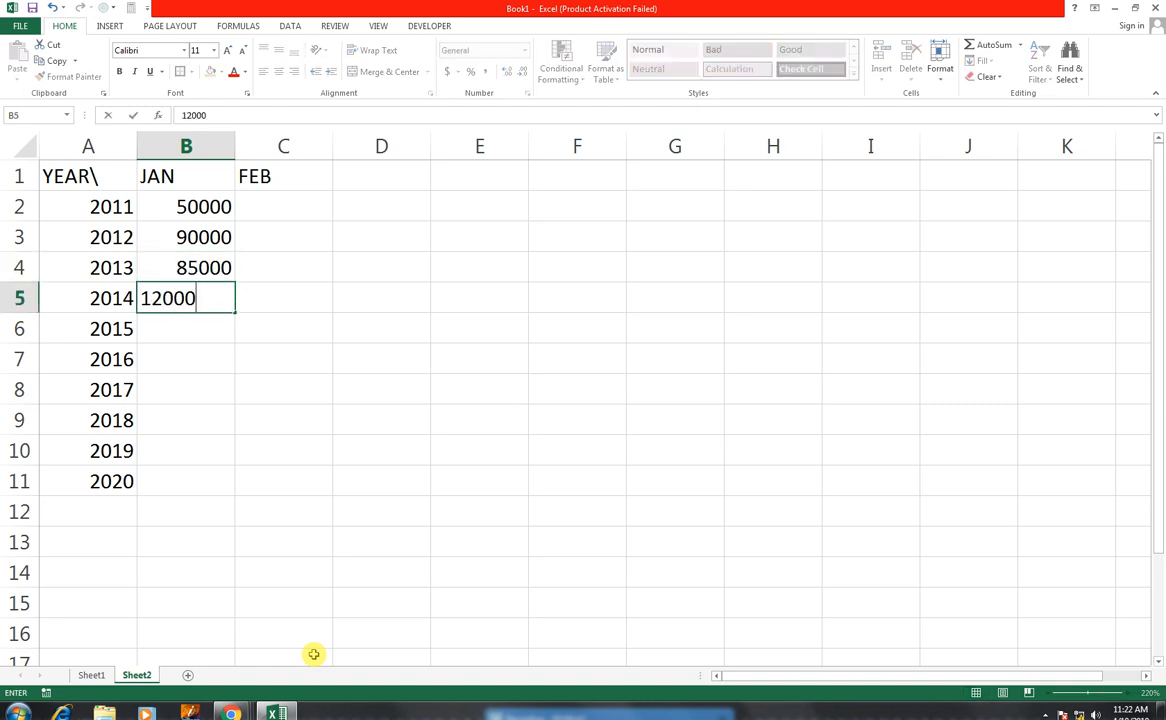
key(Return)
text(35000)
key(Return)
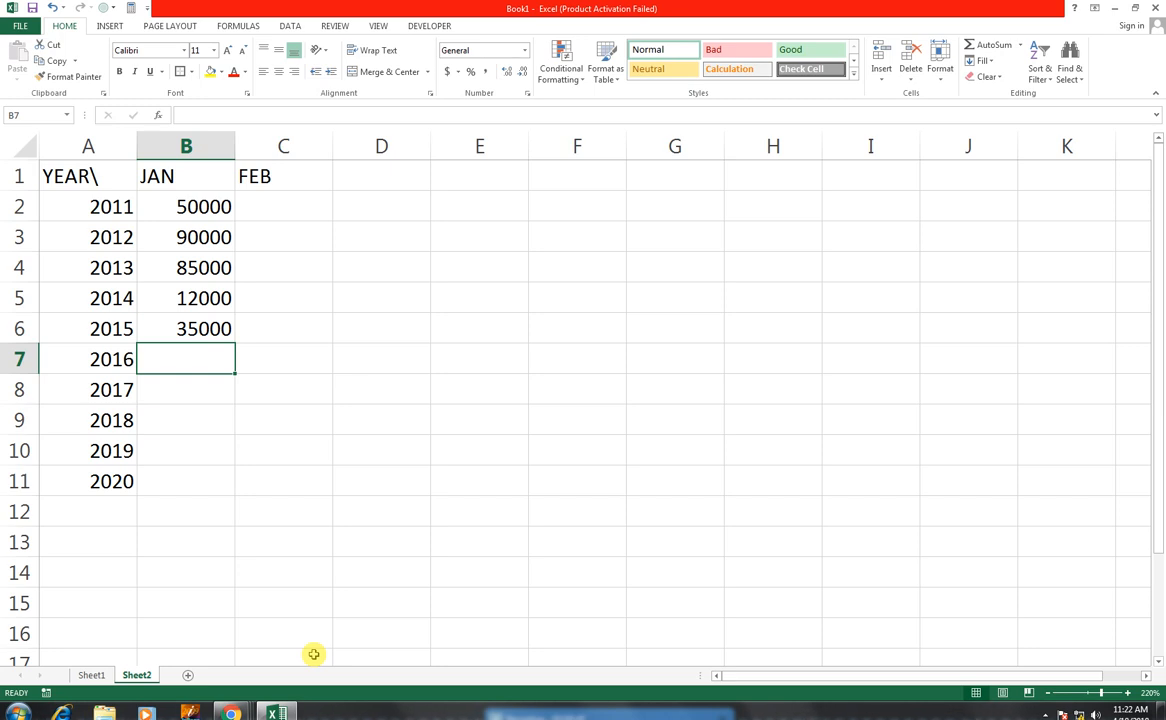
text(40000)
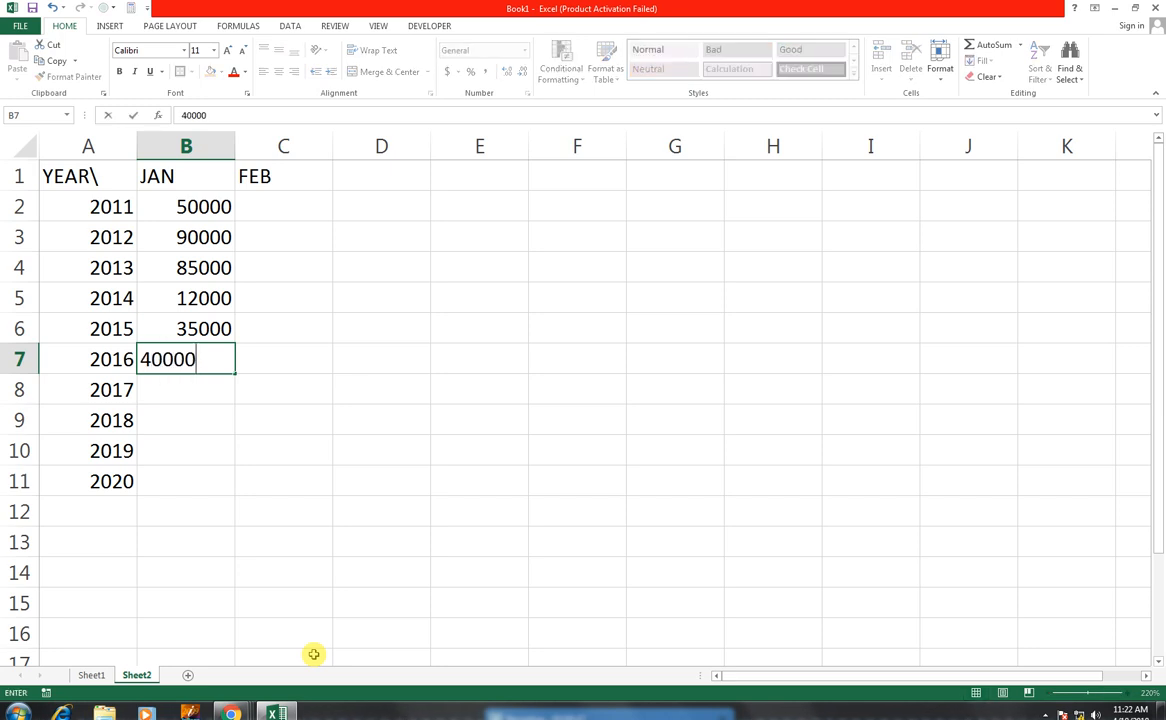
key(Return)
text(12000)
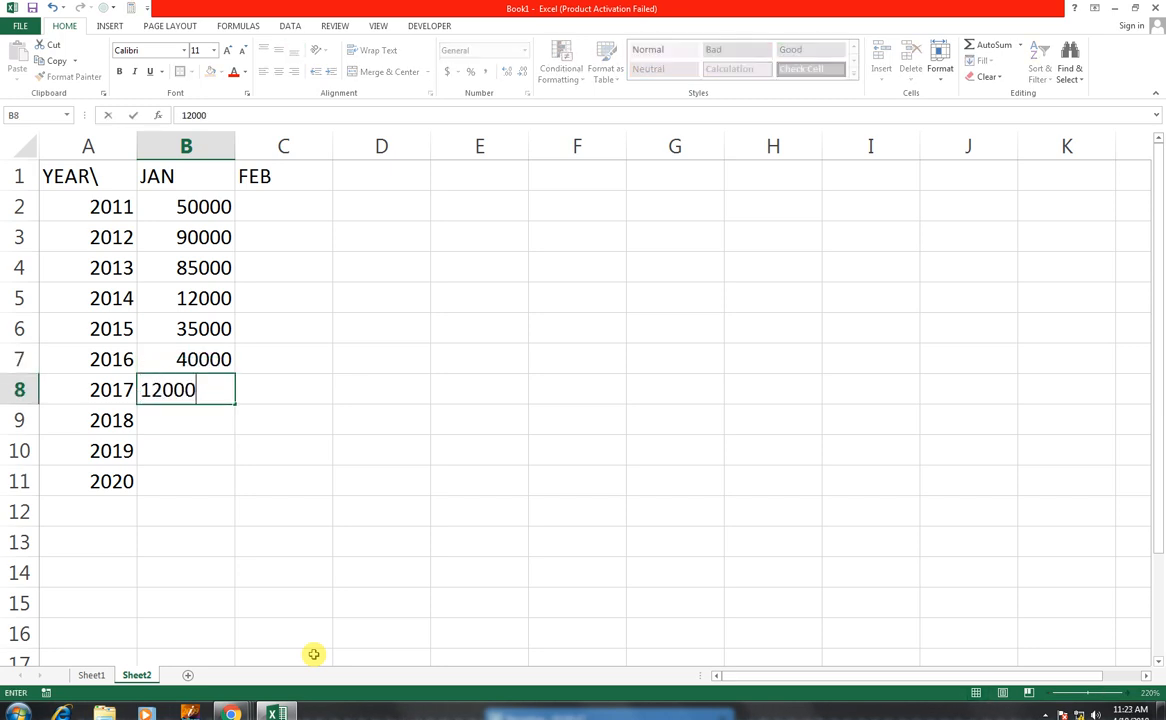
key(Return)
Enter the JAN amounts 18000, 45500 and 60000 for 2018 to 2020 in B9:B11.
text(18000)
key(Return)
text(4)
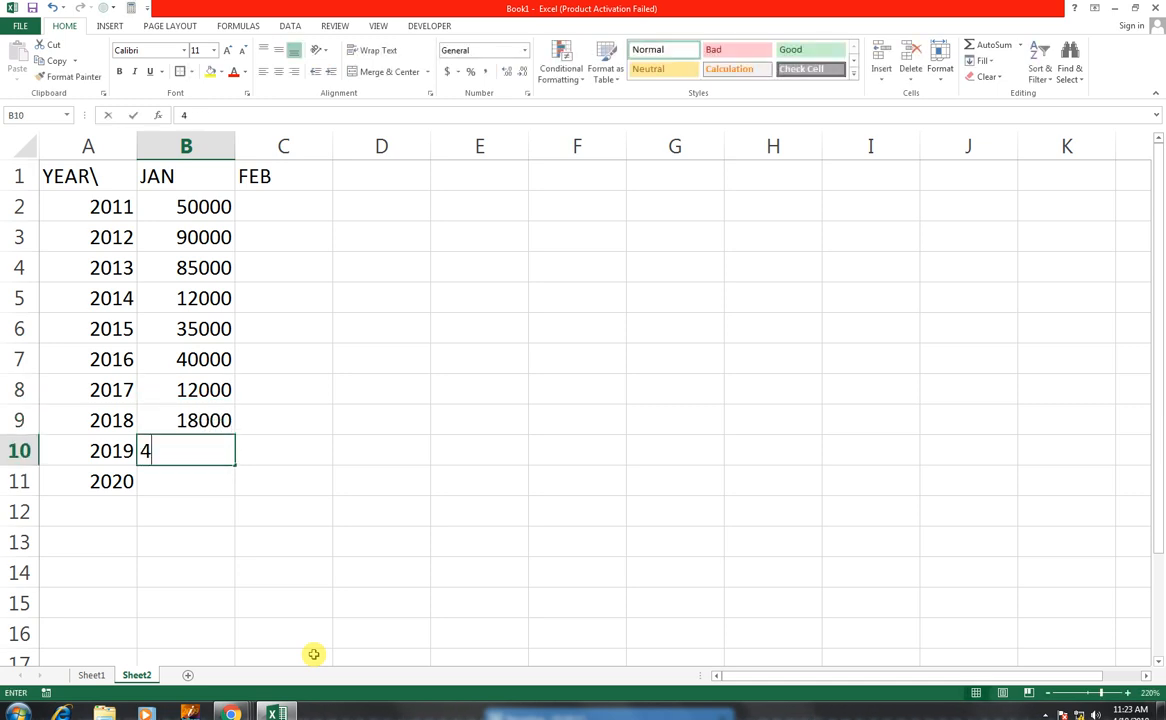
text(5500)
key(Return)
text(60)
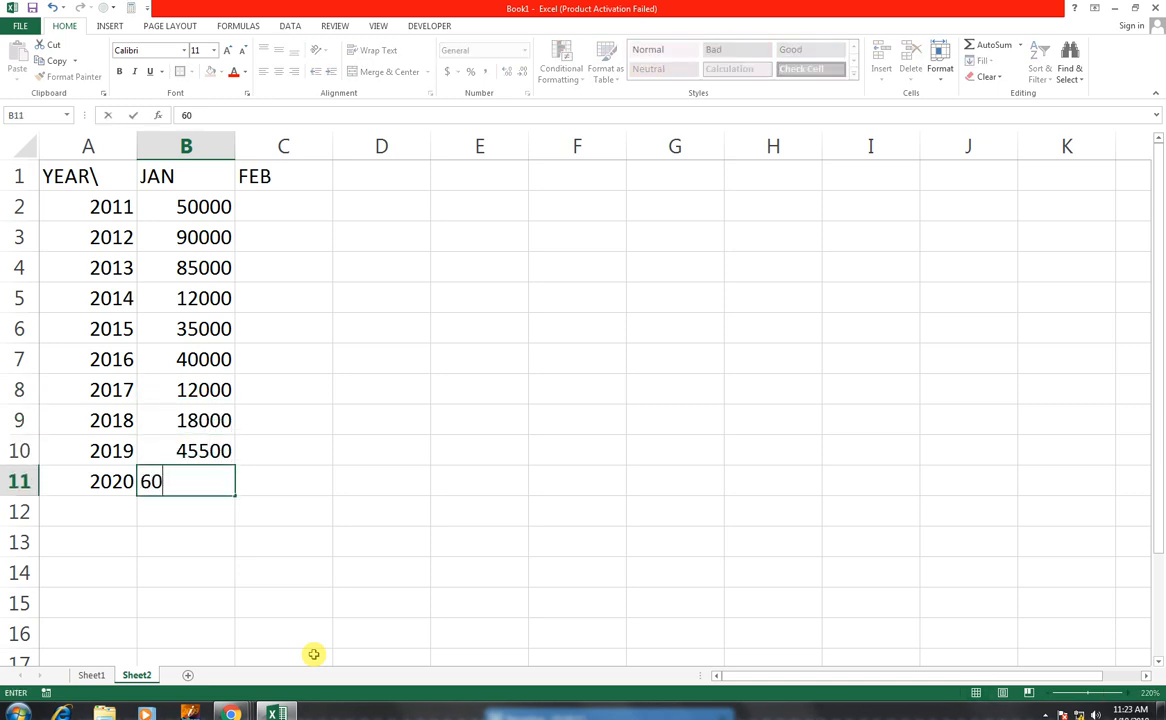
text(000)
Enter the FEB amounts 48000, 95000 and 90000 for 2011 to 2013 in C2:C4.
key(Right)
key(Up)
key(Up)
key(Up)
key(Up)
key(Up)
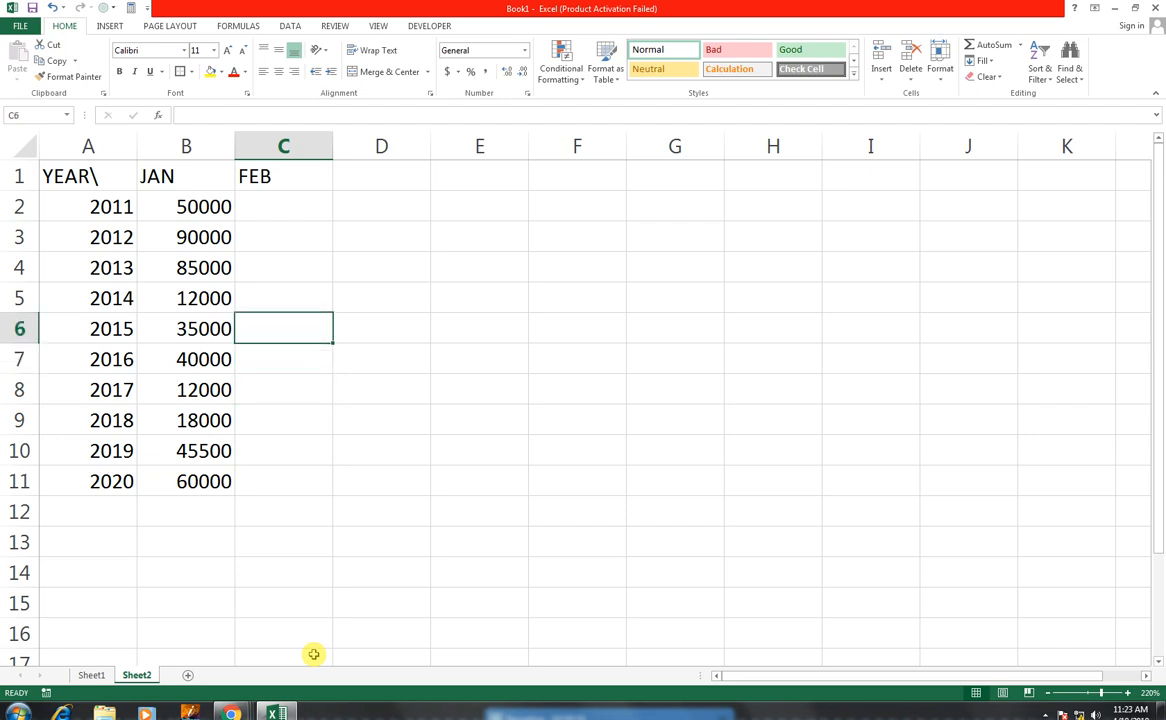
key(Up)
key(Up)
key(Up)
key(Up)
text(4800)
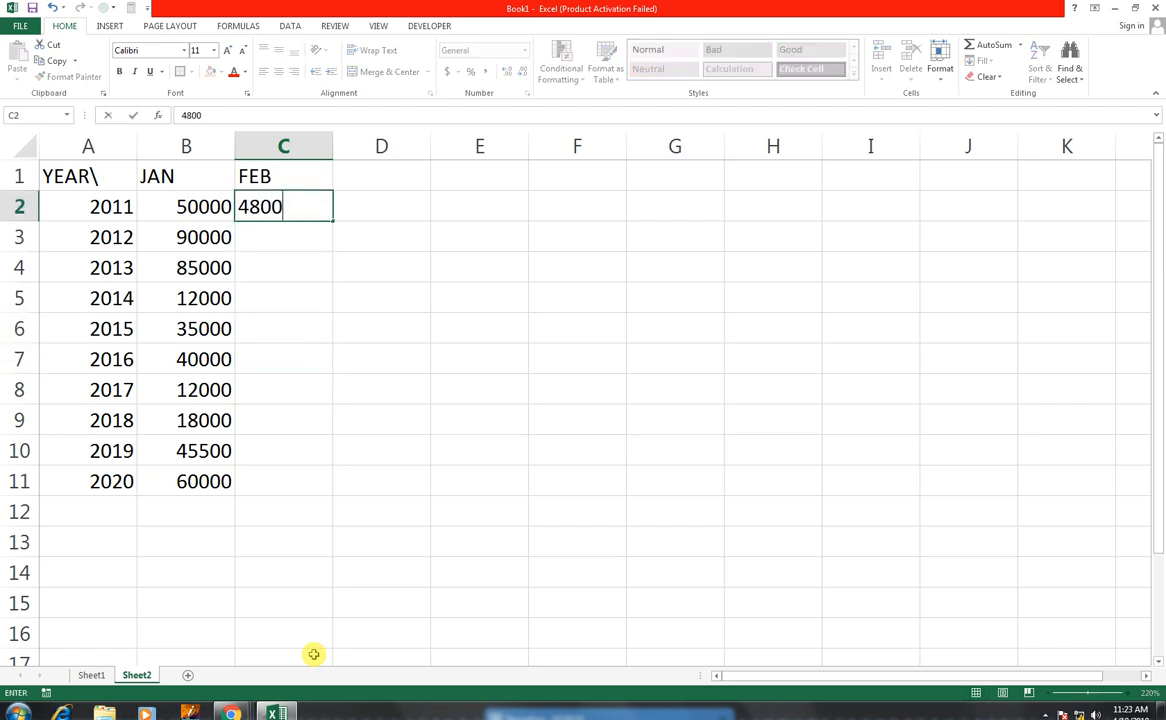
text(0)
key(Return)
text(9)
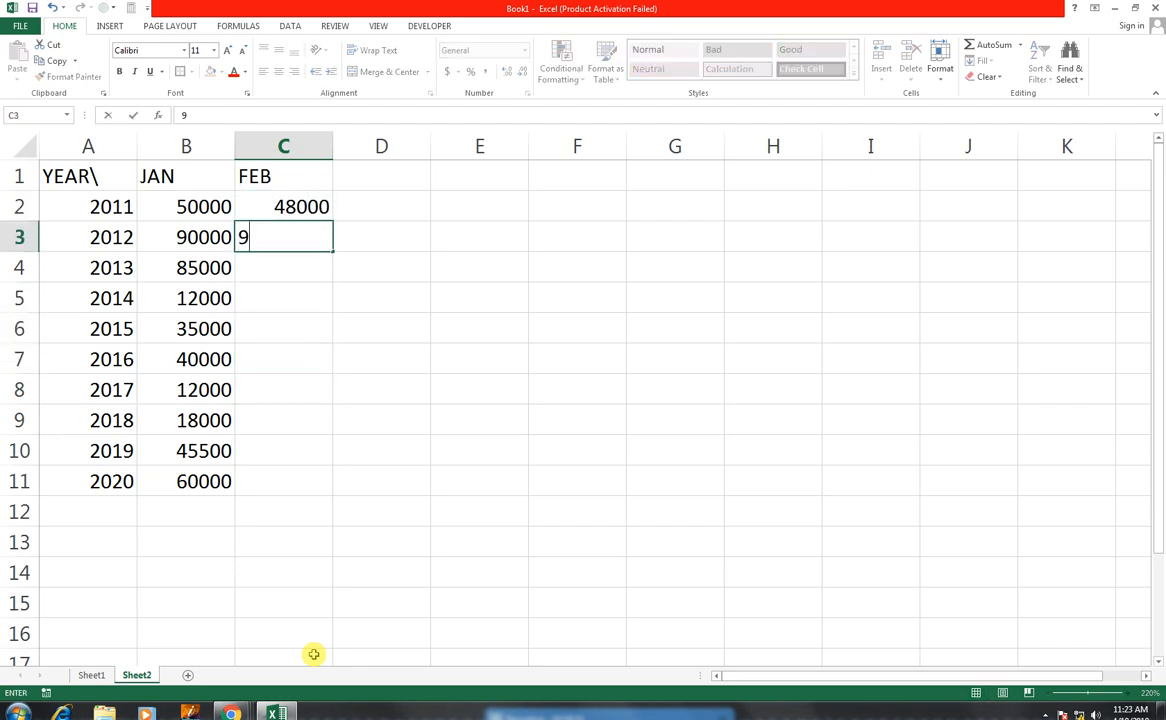
text(5000)
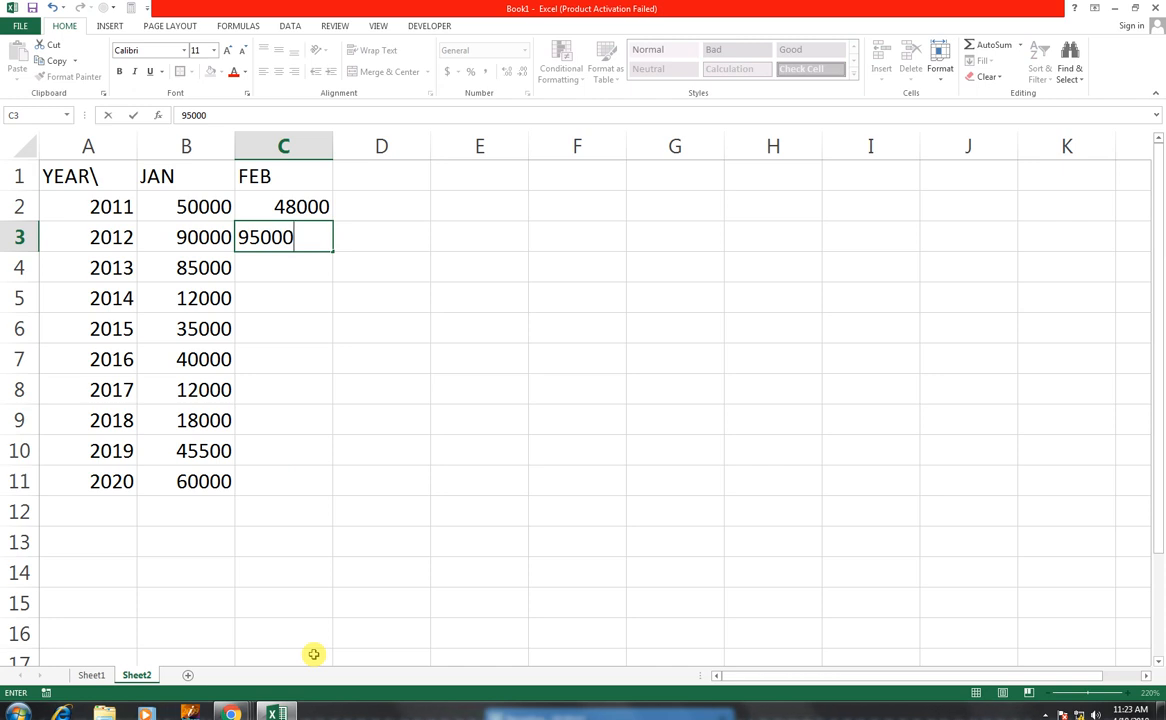
key(Return)
text(90000)
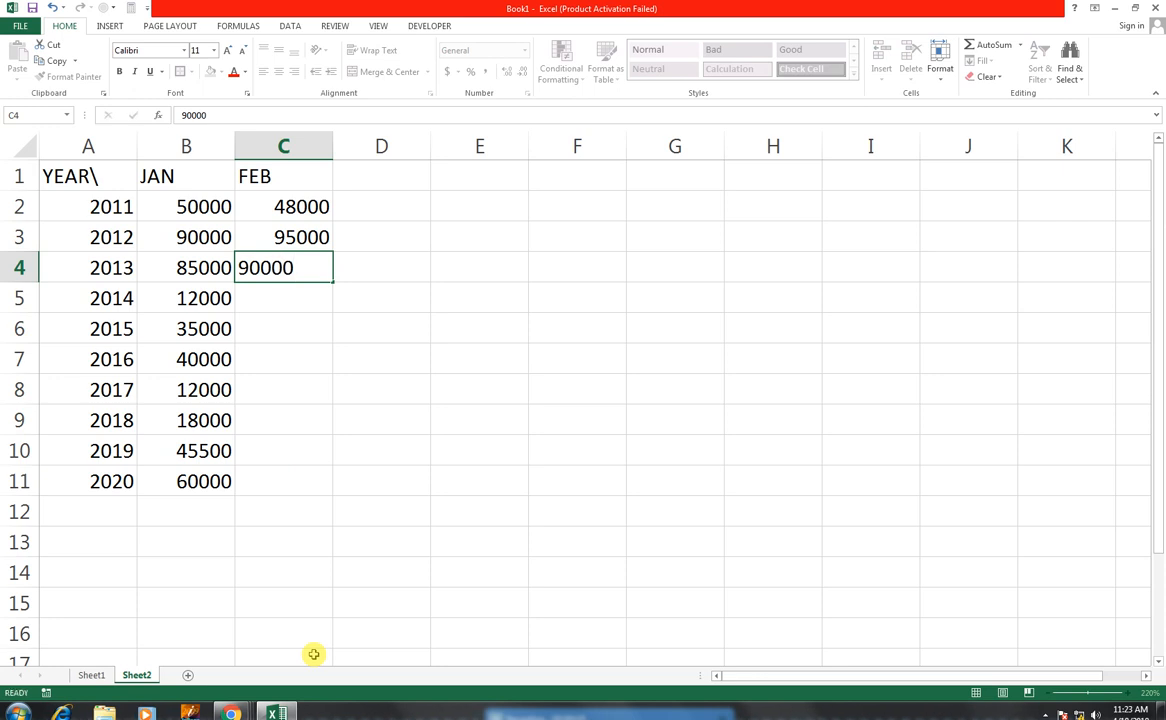
key(Return)
Enter the FEB amounts 15000, 38000 and 45000 for 2014 to 2016 in C5:C7.
text(15000)
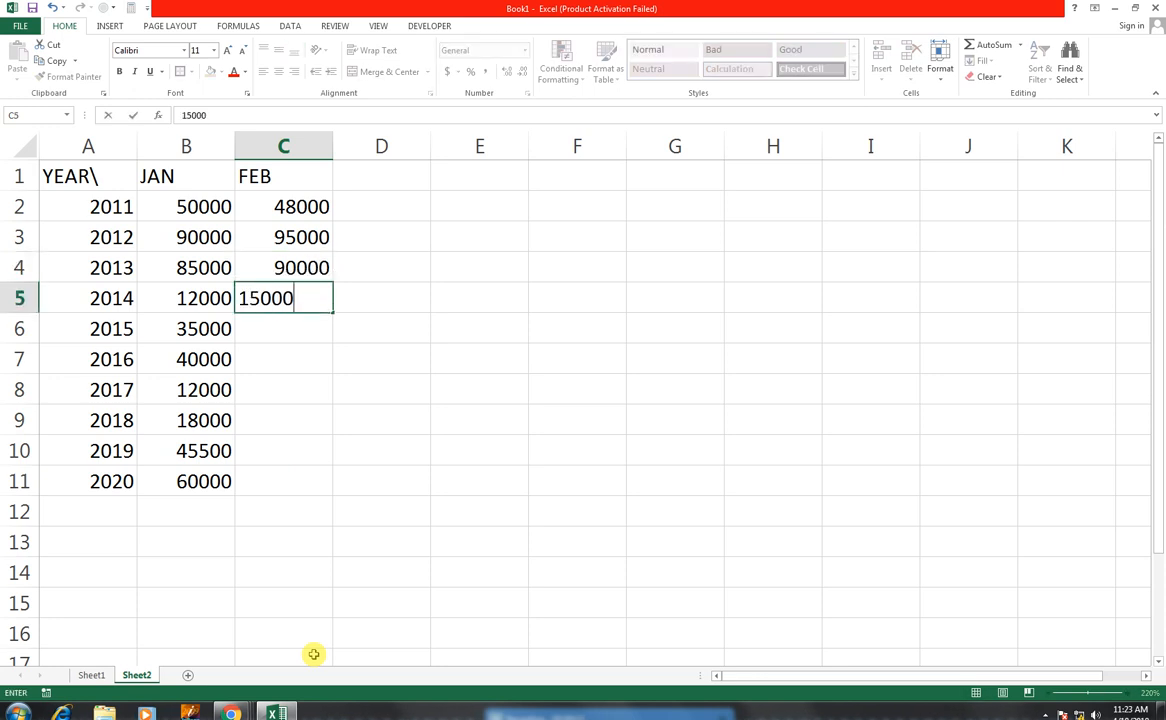
key(Return)
text(38000)
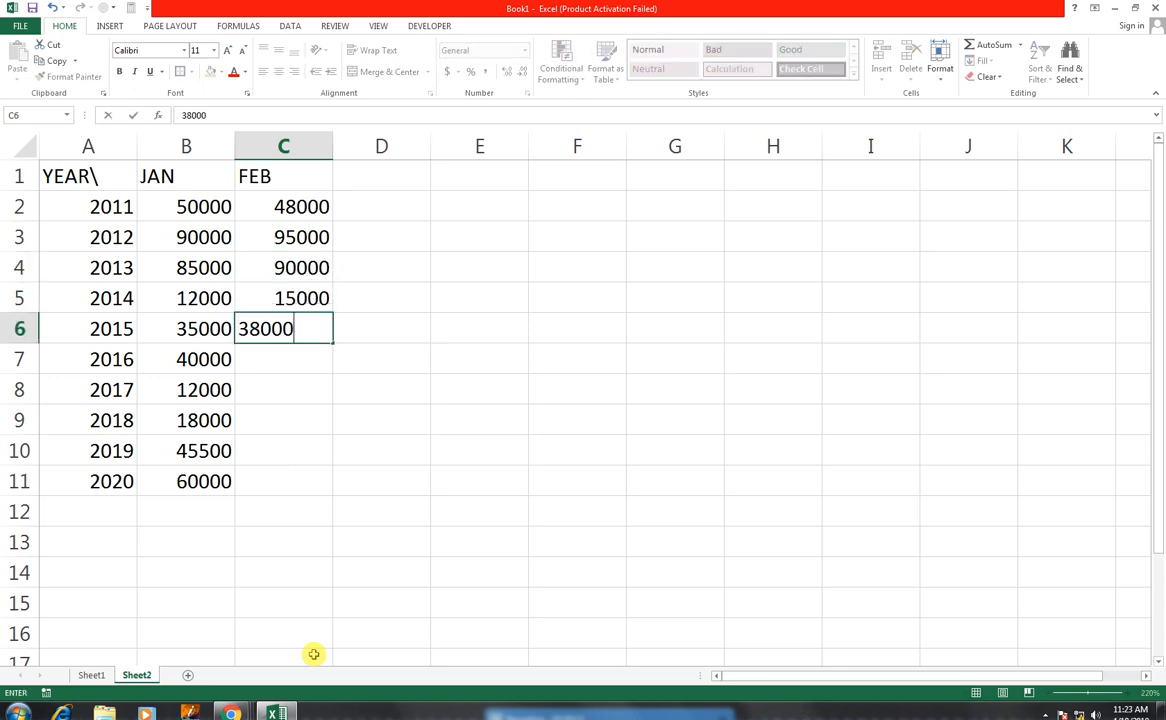
key(Return)
text(45000)
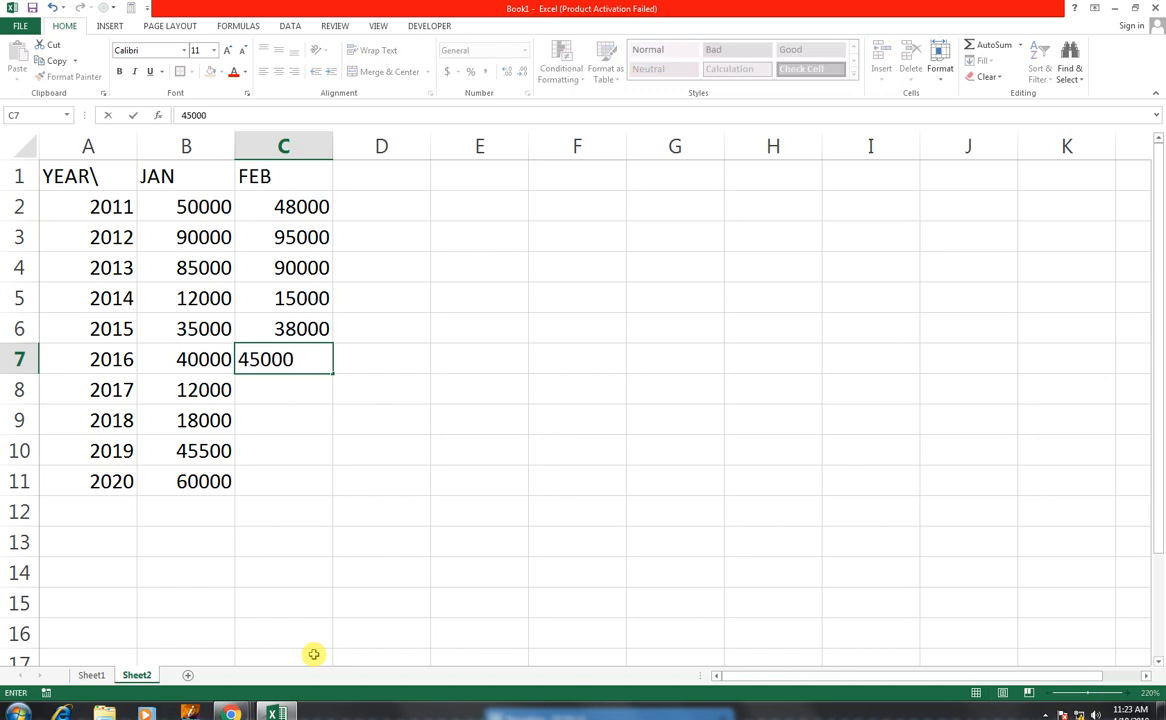
key(Return)
Enter the FEB amounts 15000, 20000, 45000 and 58000 for 2017 to 2020 in C8:C11.
text(15000)
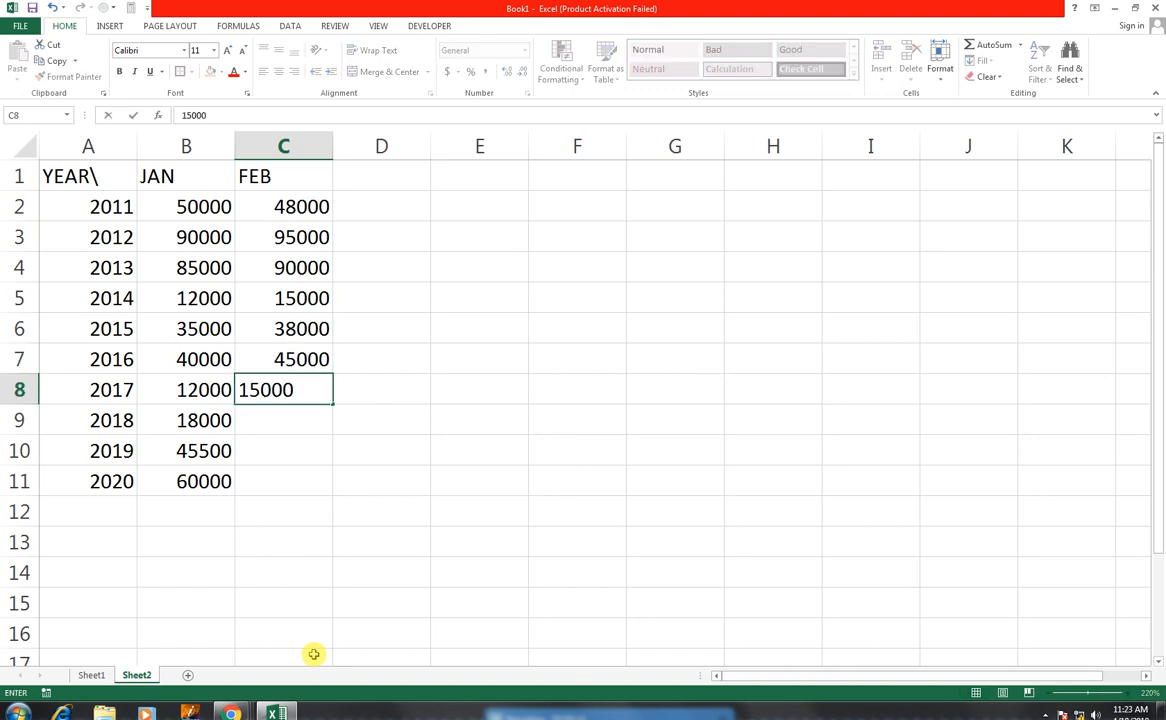
key(Return)
text(20000)
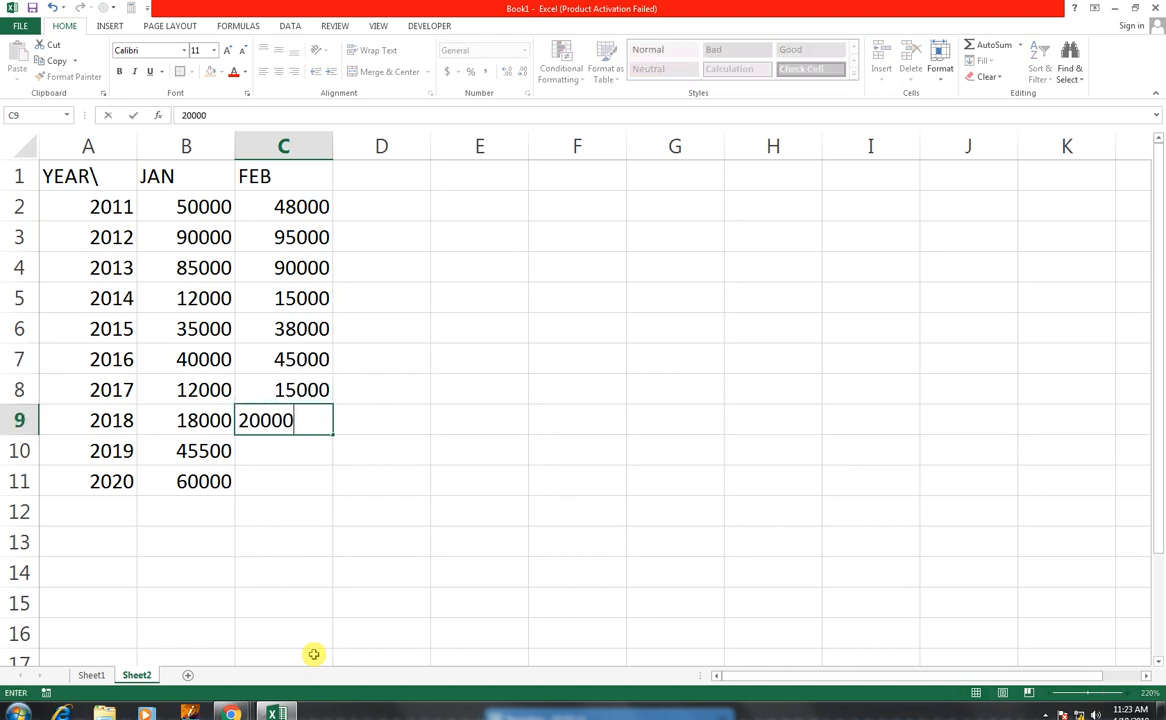
key(Return)
text(45000)
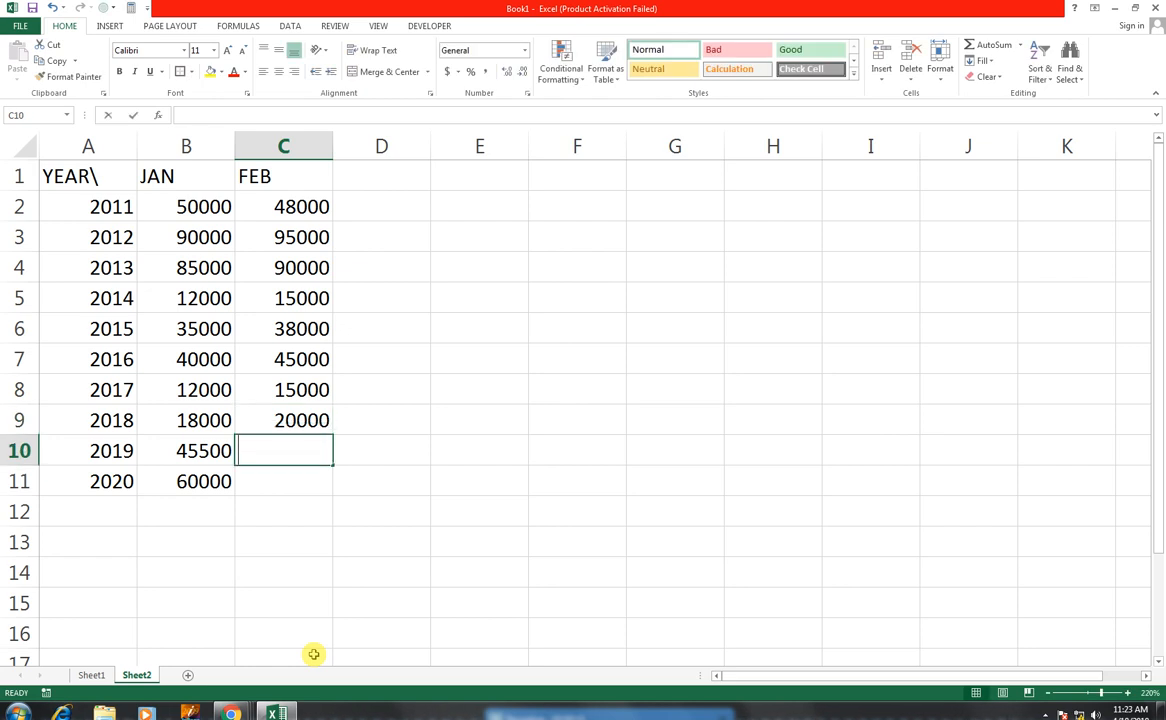
key(Return)
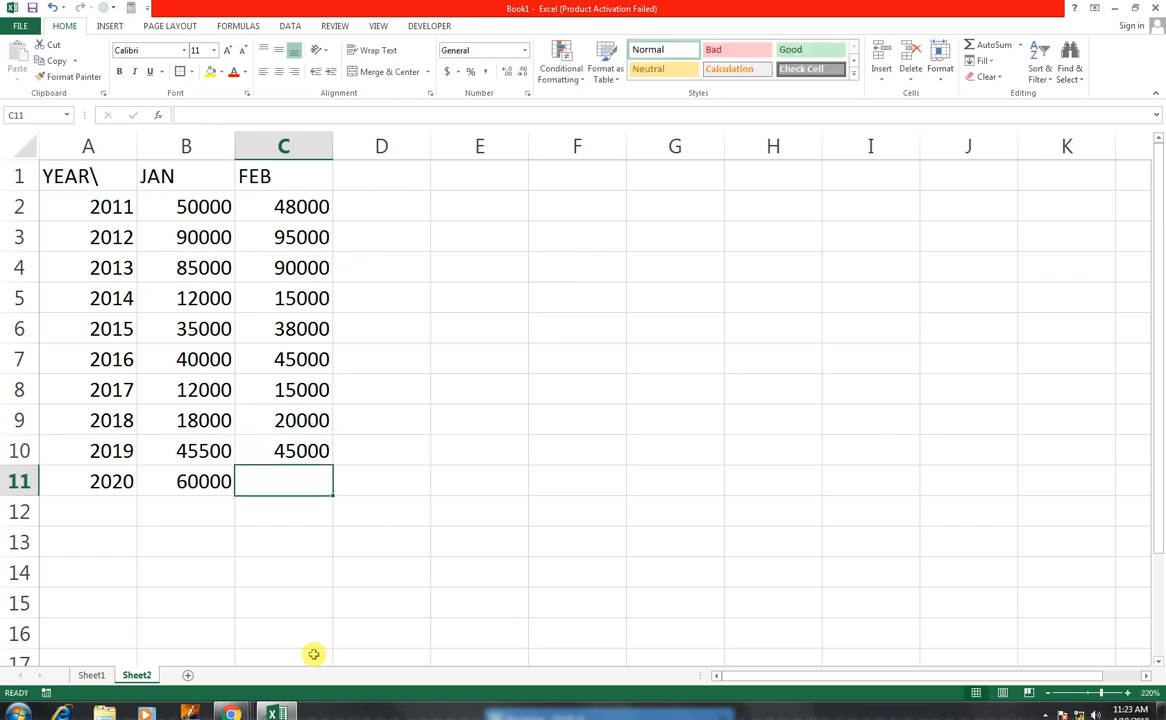
text(58000)
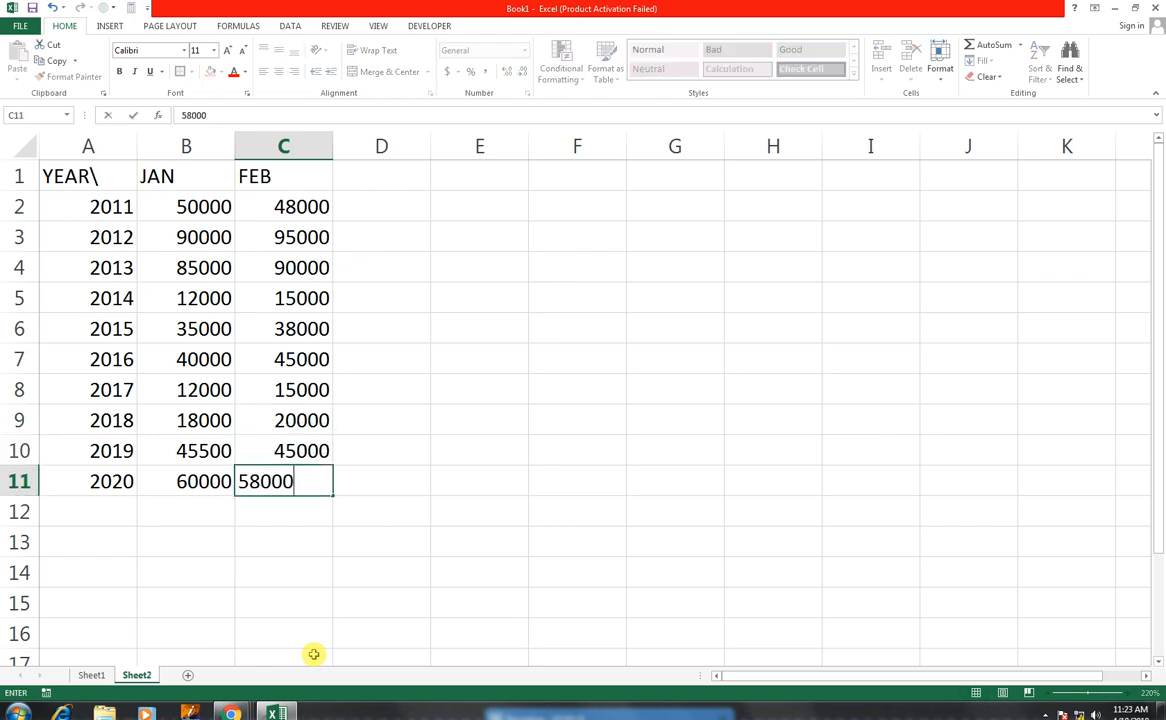
key(Tab)
Fill the header cells A1:D1 with the darkest blue-gray theme colour.
mouse_move(83, 163)
mouse_down()
mouse_move(333, 190)
mouse_move(342, 178)
mouse_up()
click(221, 72)
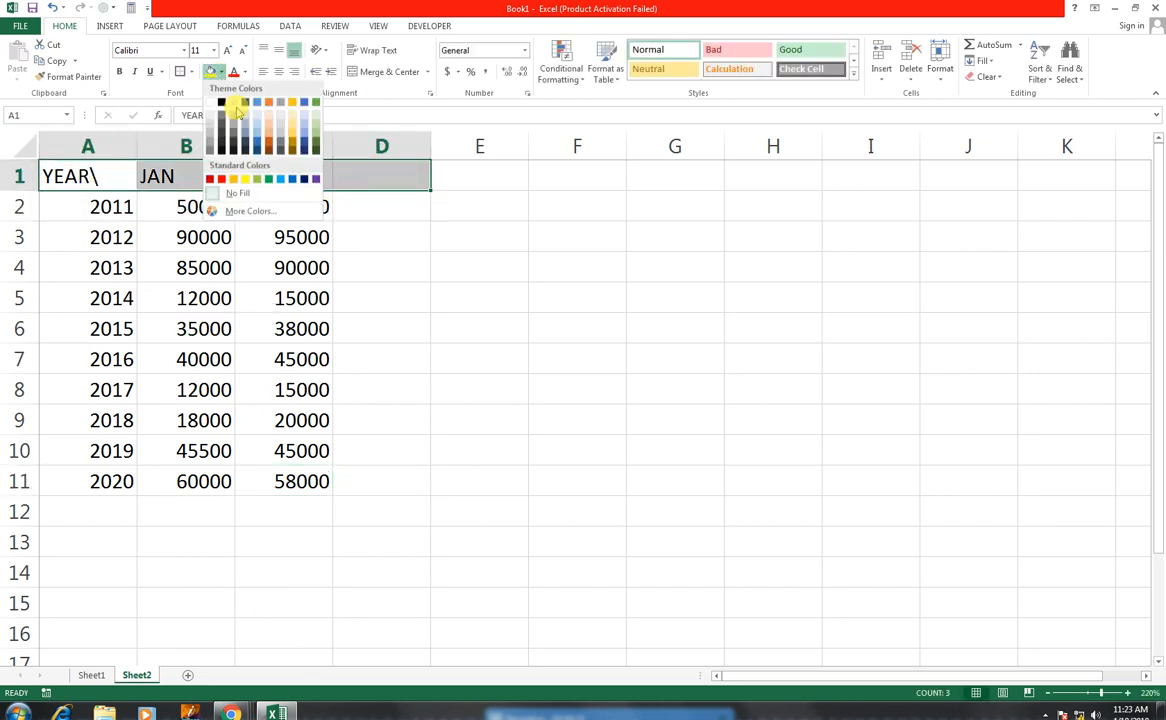
click(257, 145)
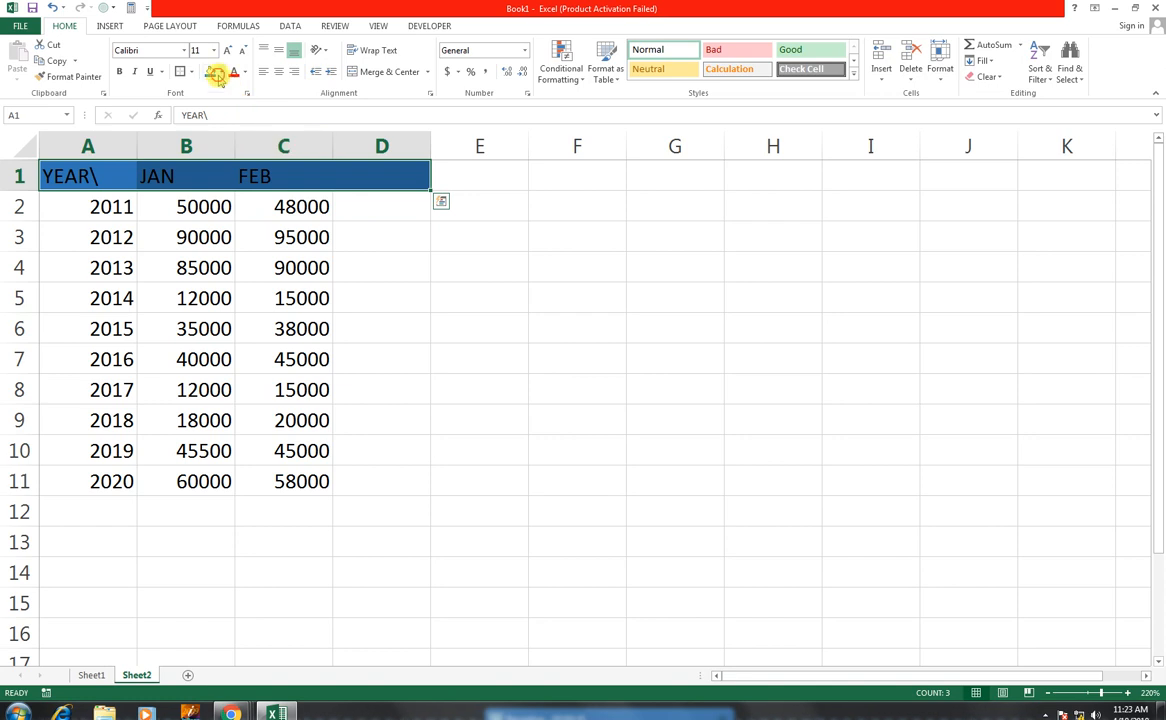
click(221, 72)
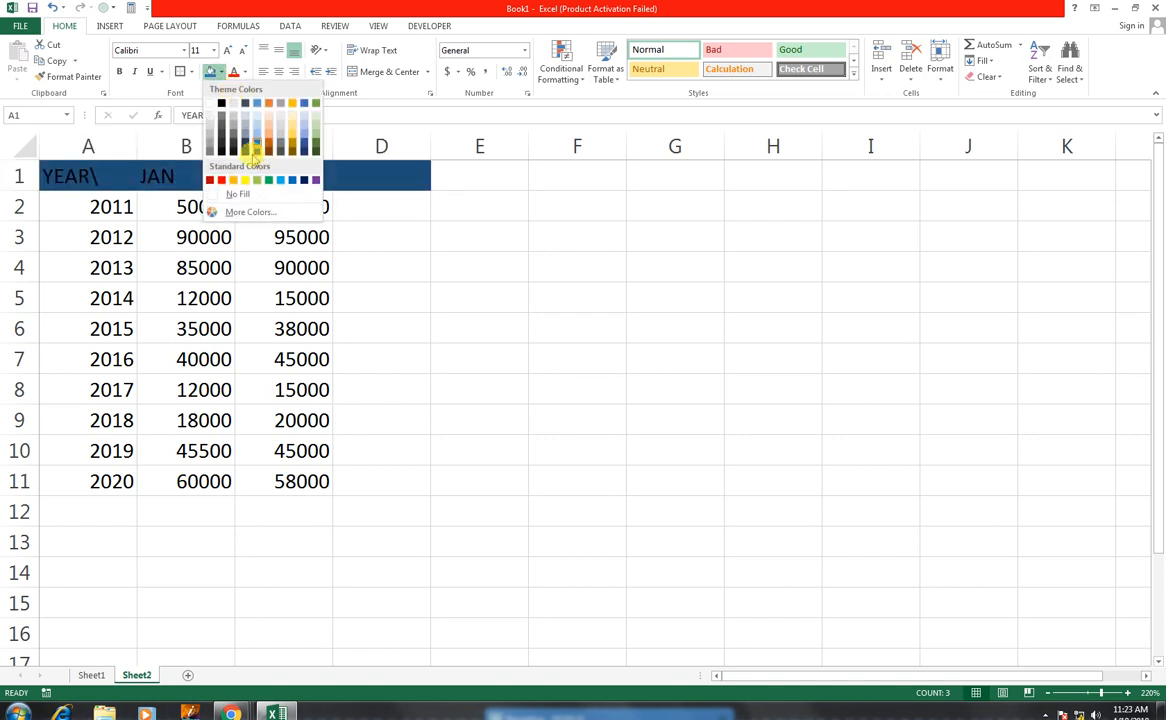
click(243, 150)
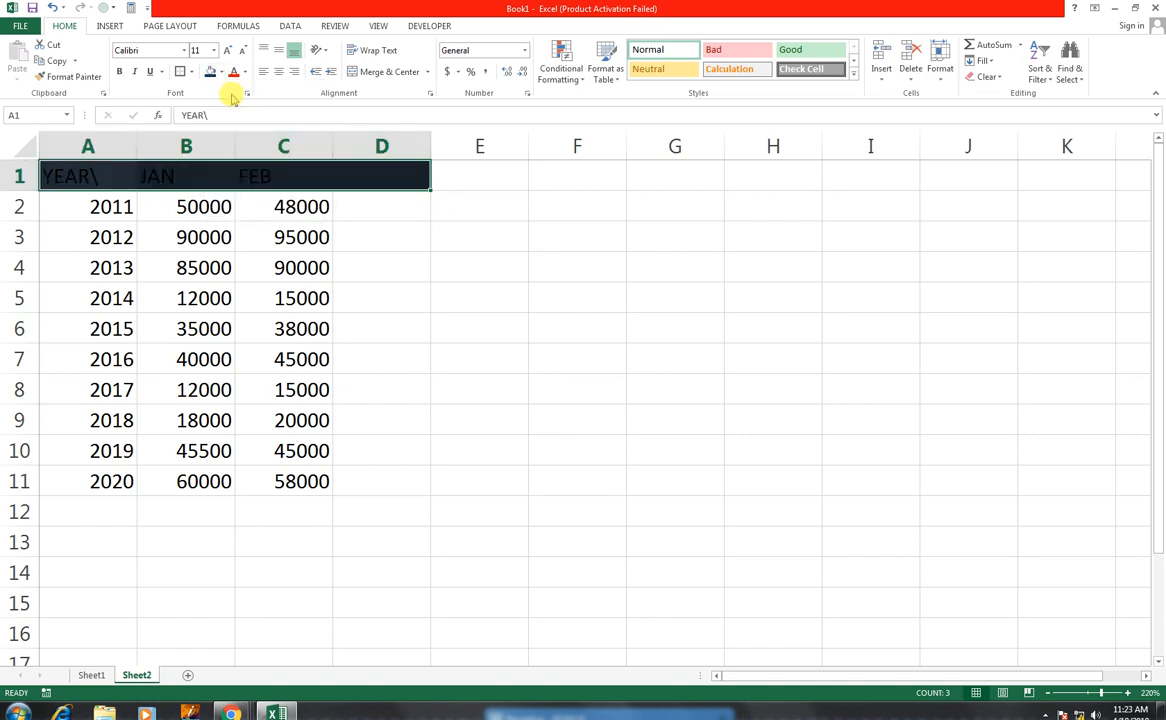
Centre the header cells A1:D1 horizontally and vertically and make their text bold white.
click(279, 71)
click(280, 51)
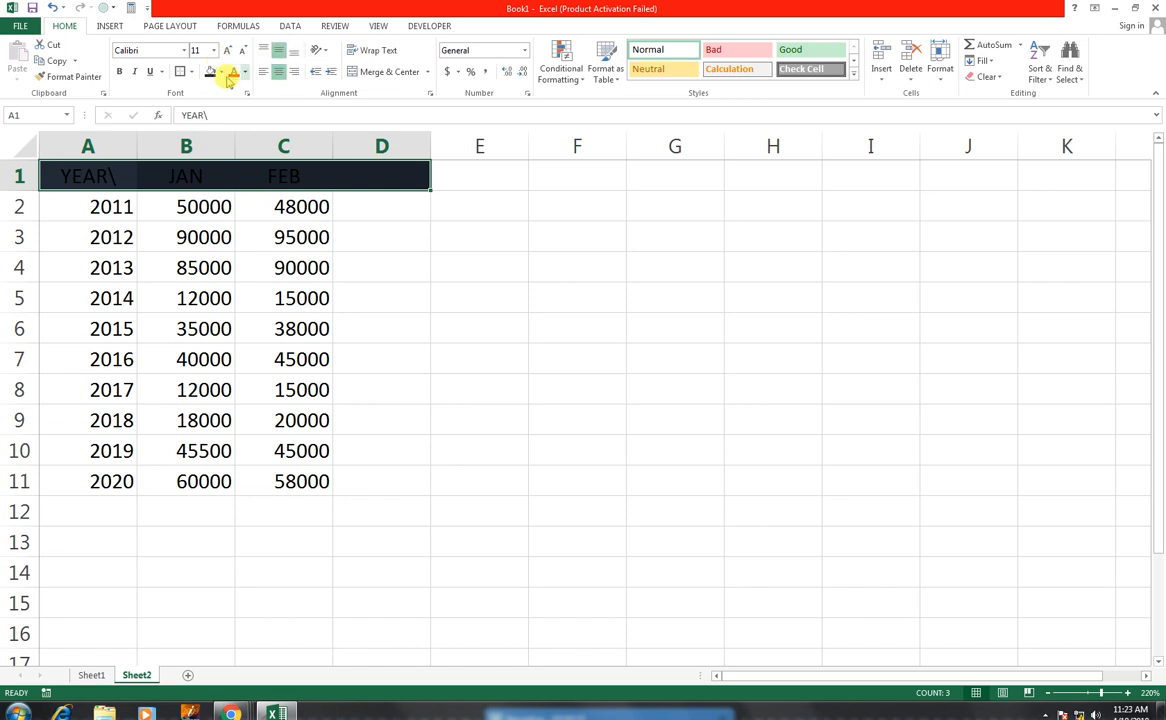
click(244, 72)
click(237, 119)
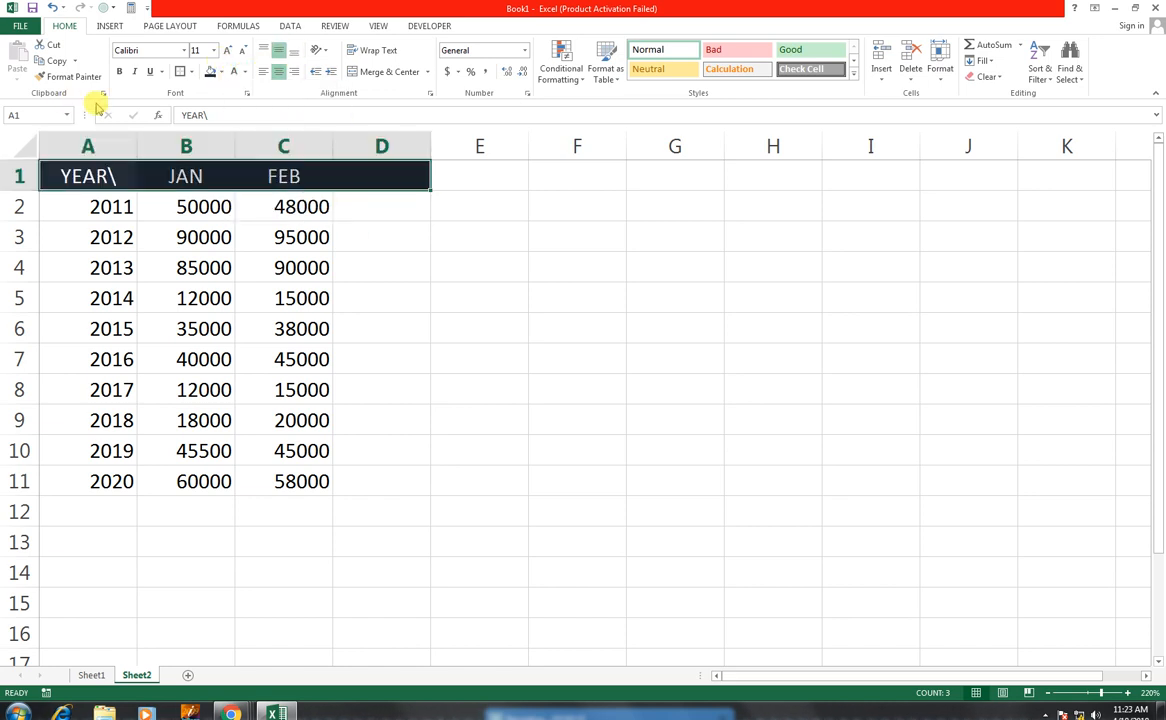
click(119, 71)
Enter the heading G/B in cell D1 of the header row.
click(340, 170)
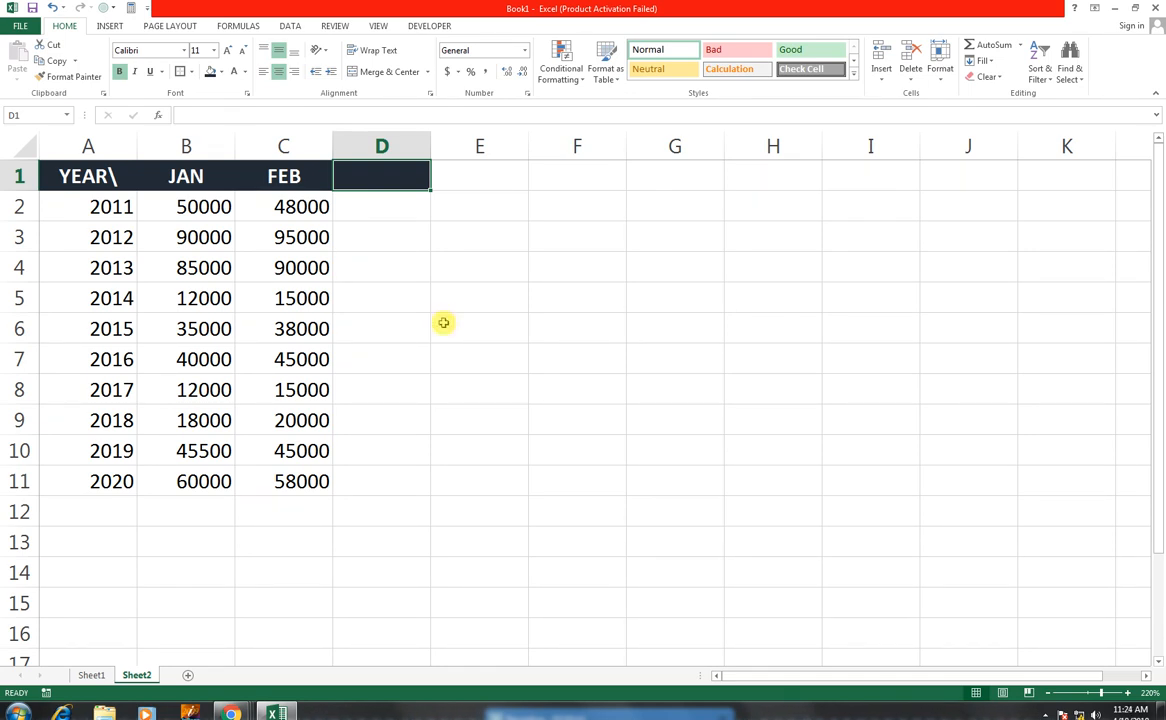
text(G/B)
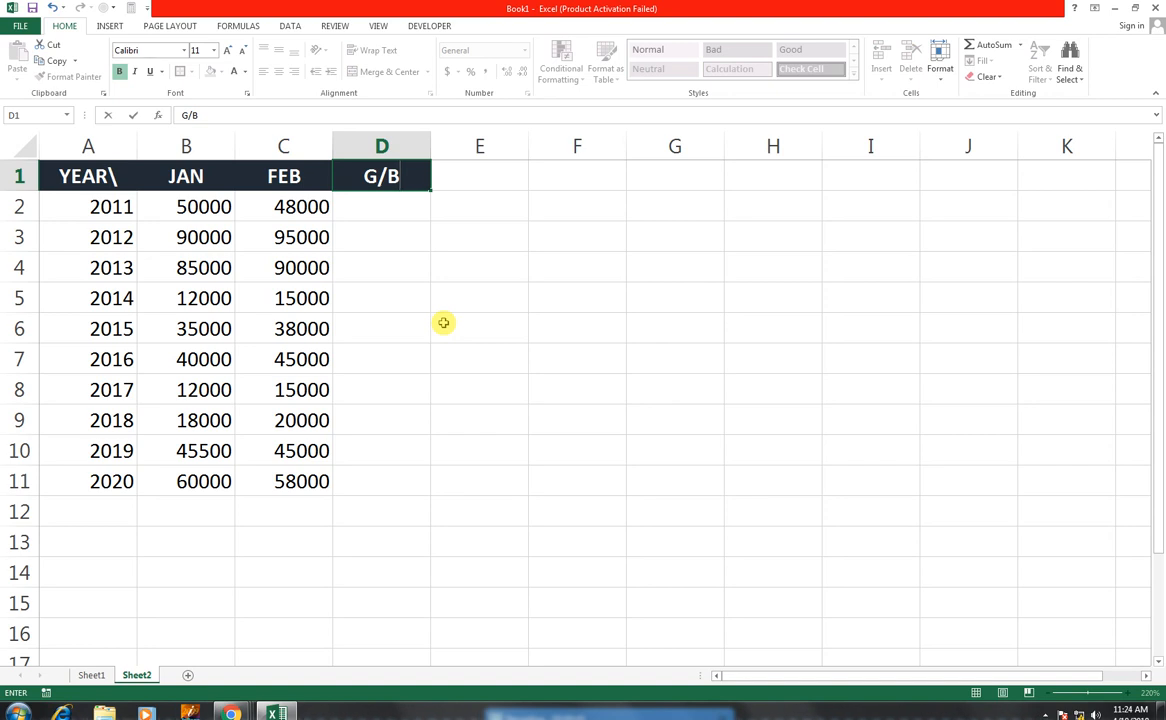
key(Return)
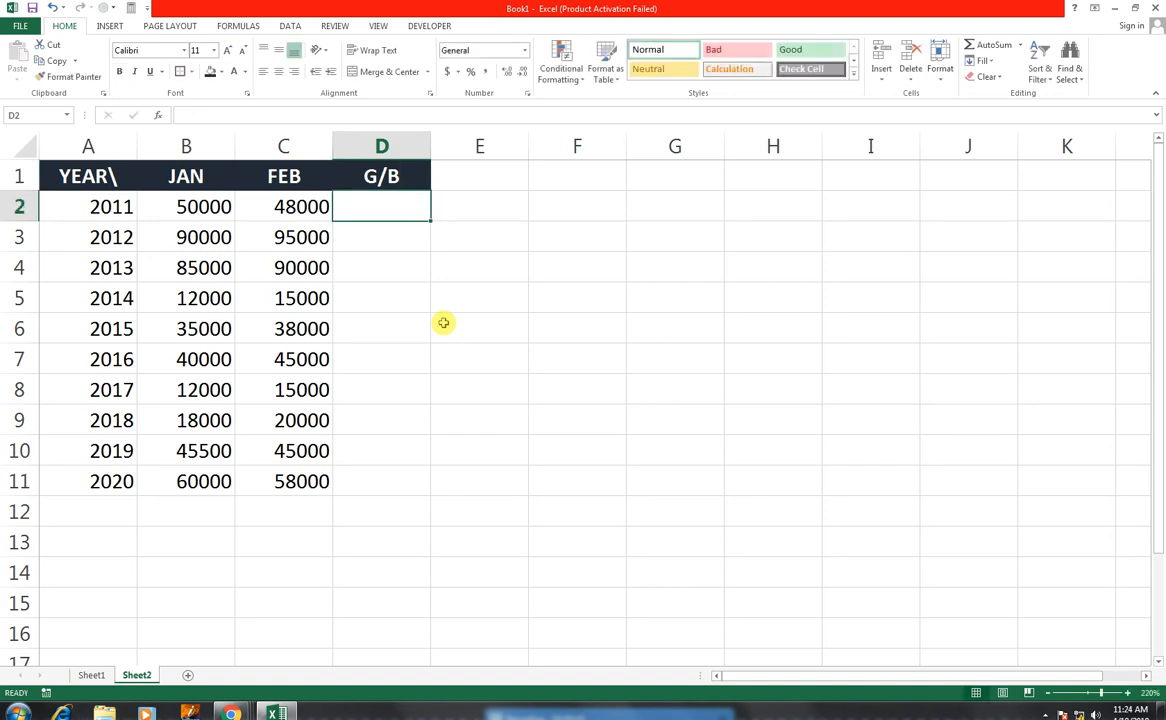
text(=ISBLANK()
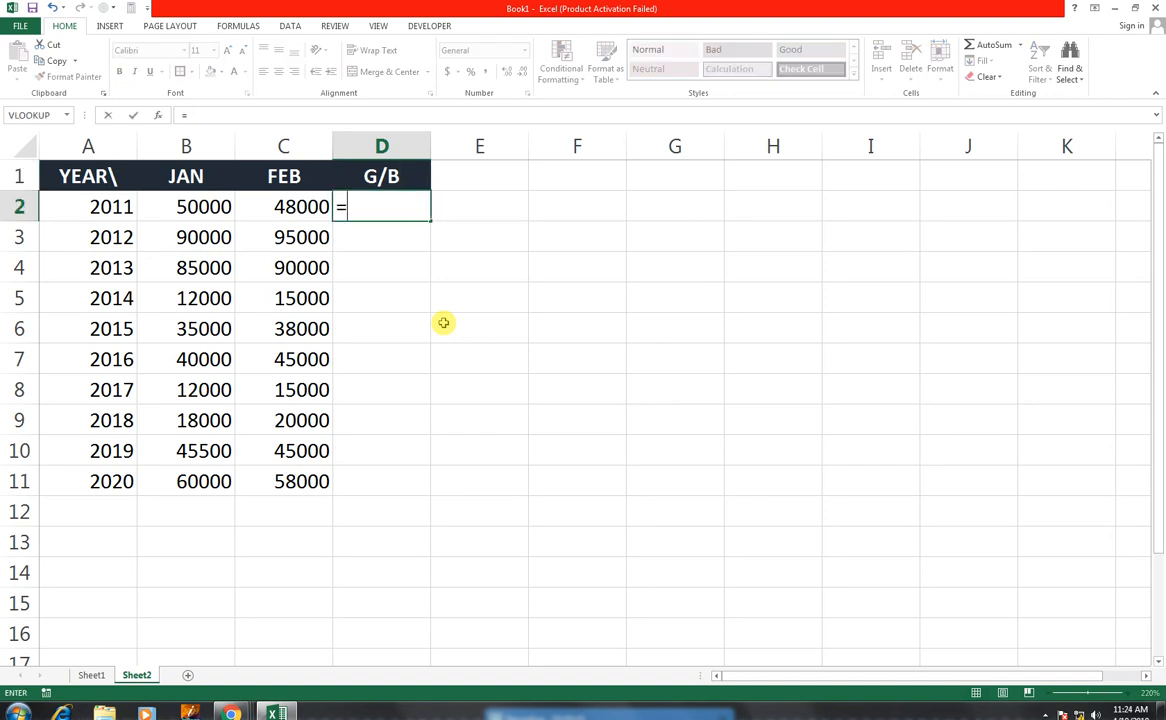
key(BackSpace)
key(BackSpace)
key(BackSpace)
key(BackSpace)
key(BackSpace)
key(BackSpace)
key(BackSpace)
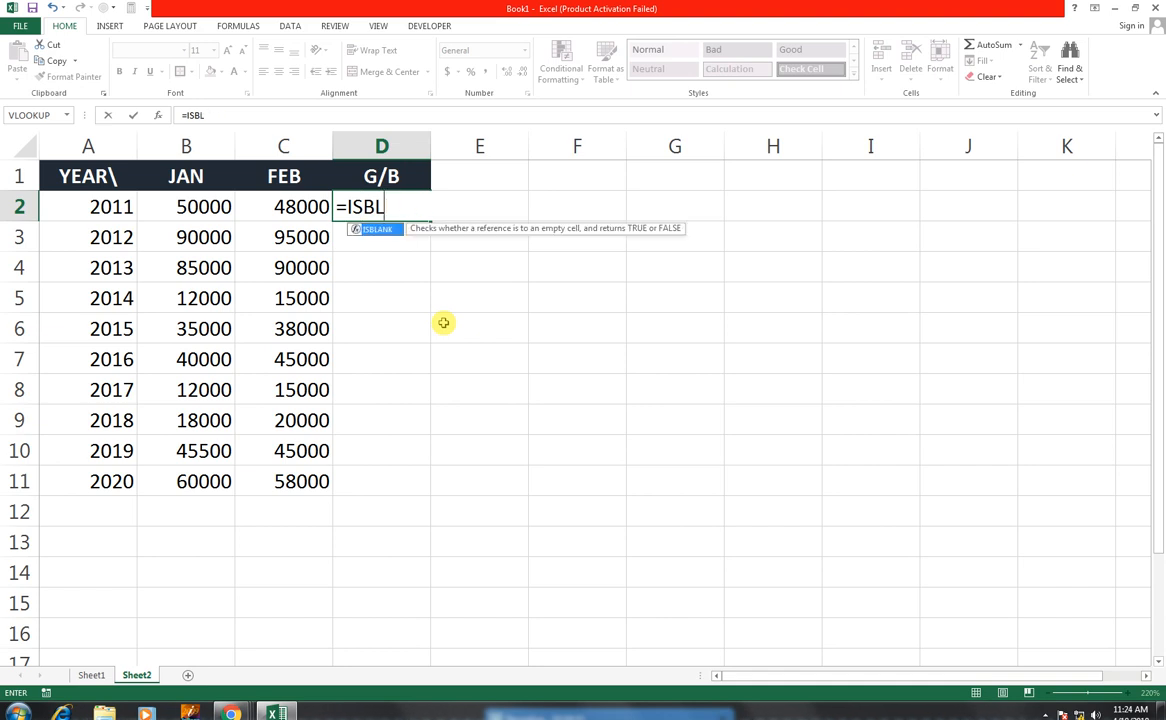
Start an IF formula in D2 with ISERROR(C2/B2) as its logical test.
text(F(IS)
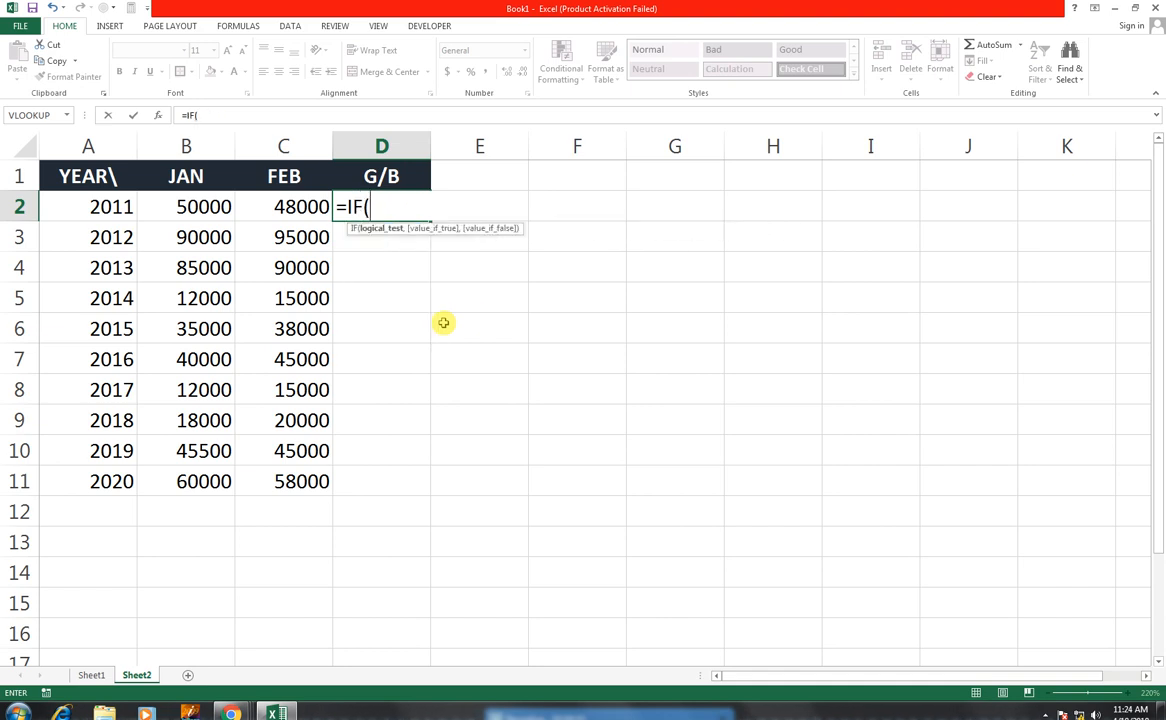
key(Down)
key(Down)
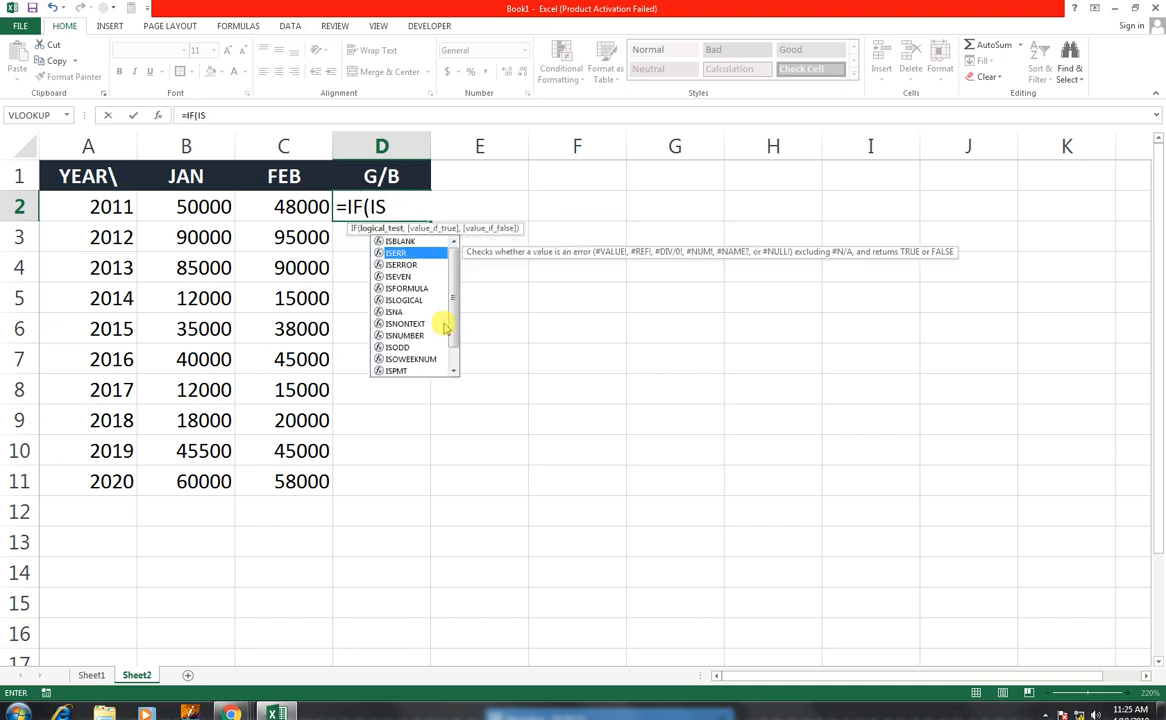
key(Tab)
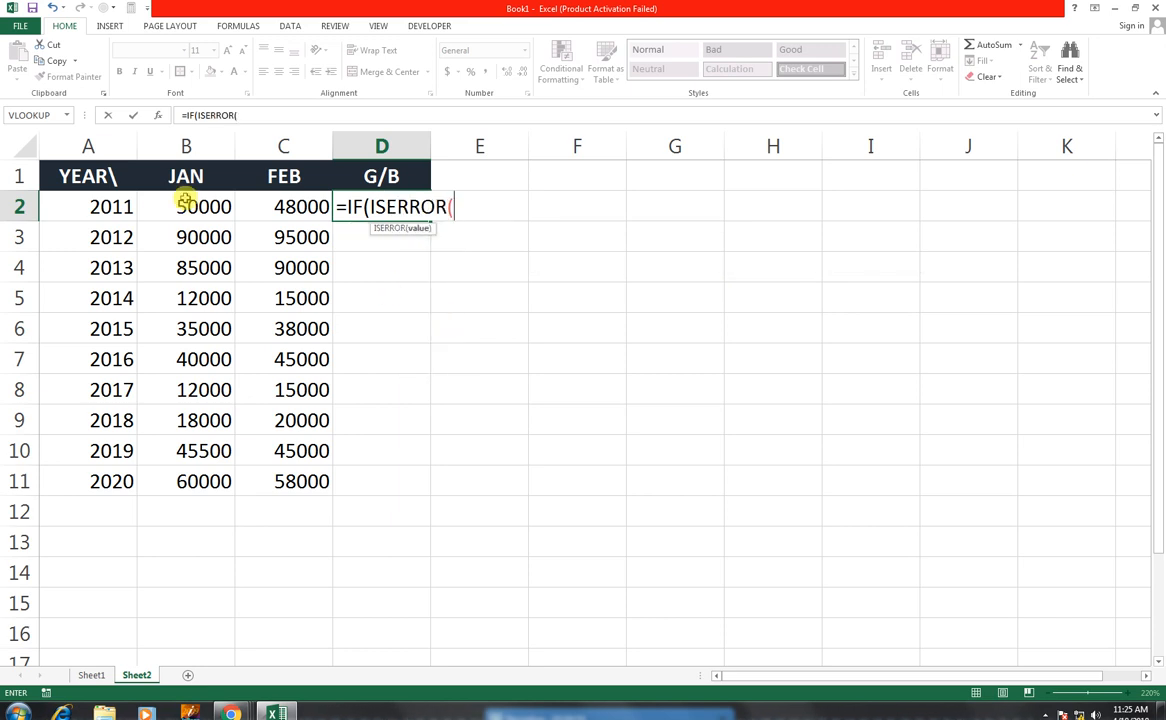
click(287, 208)
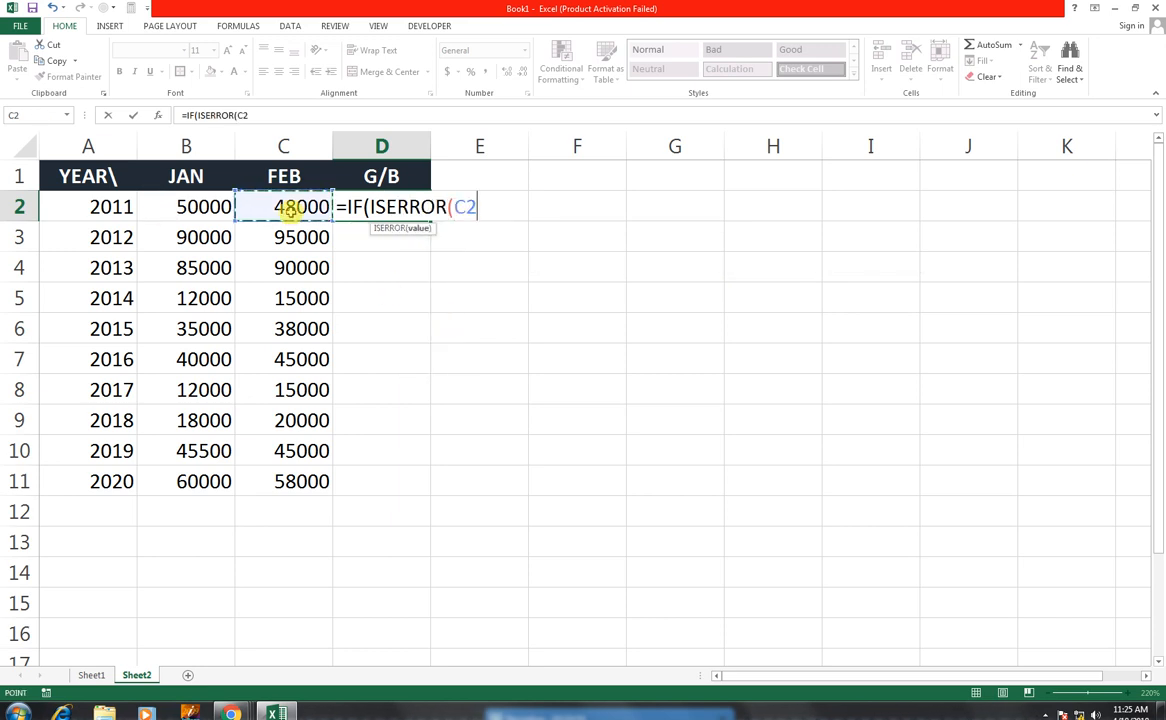
text(/)
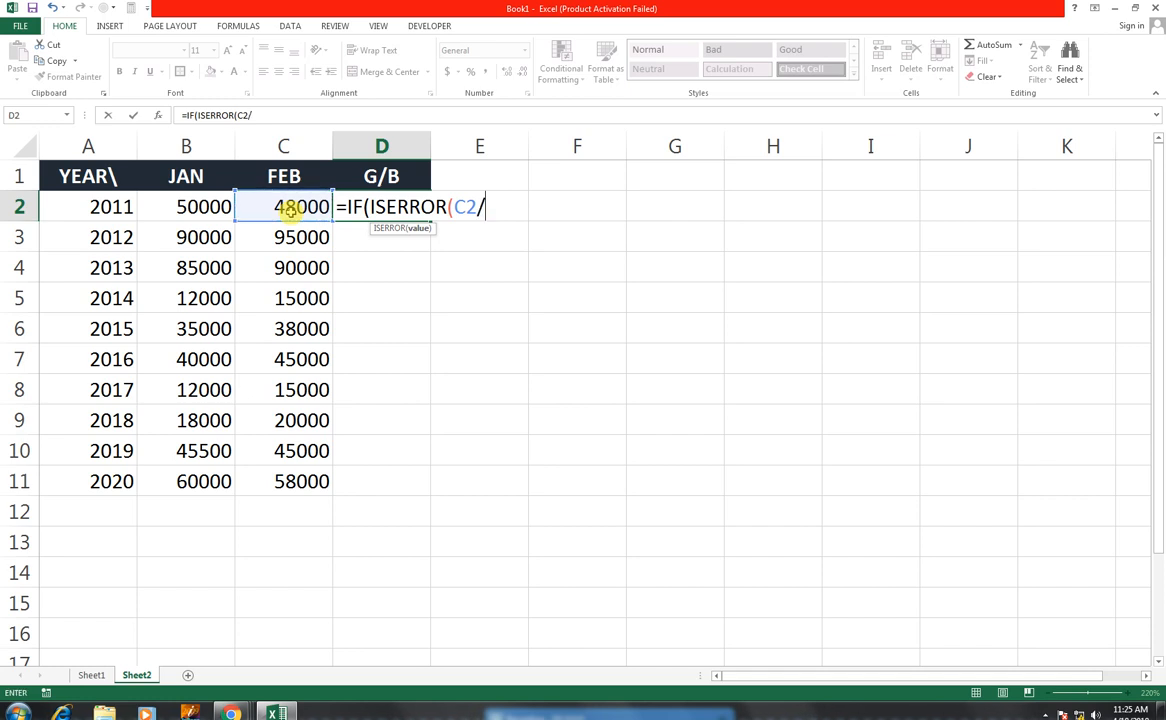
key(Left)
key(Left)
key(Left)
key(Right)
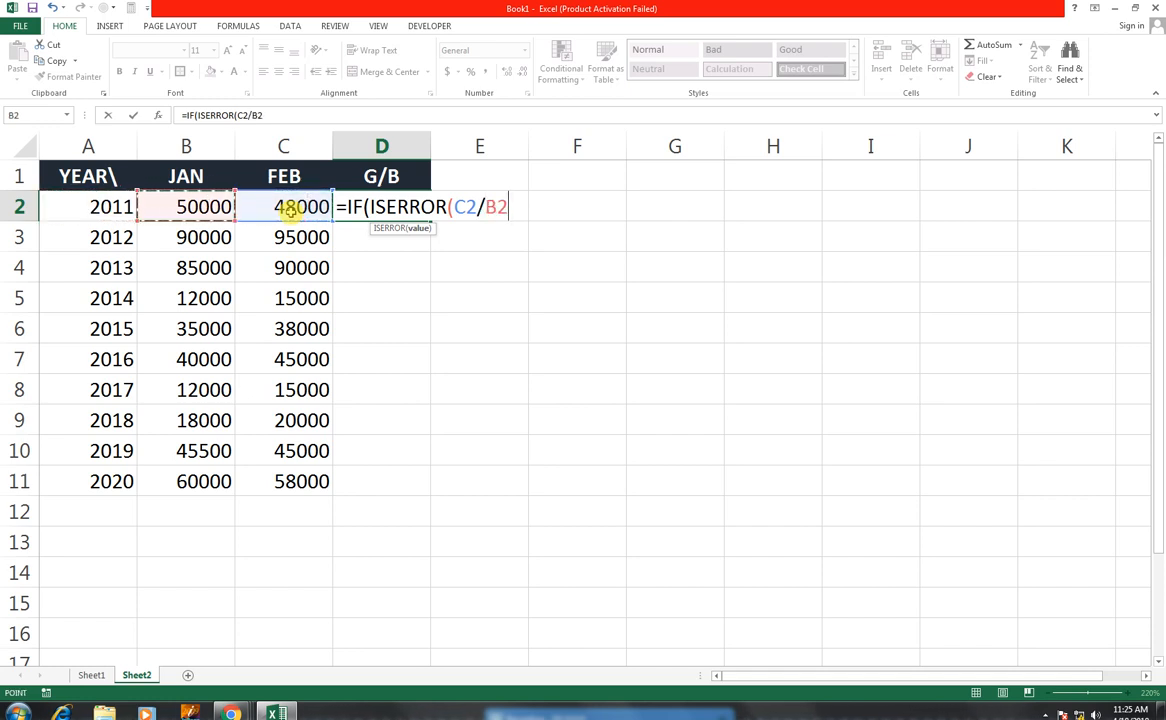
text(),)
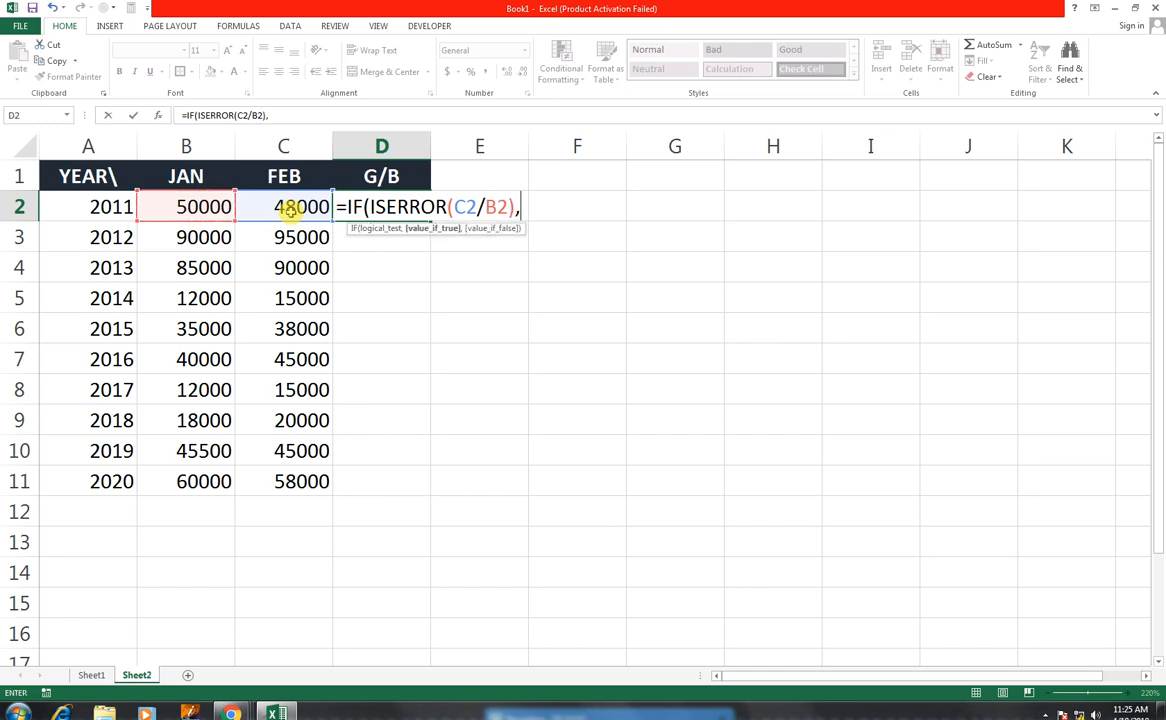
Give the IF formula the text "100%" as its value if true and open a parenthesis for the value if false.
text("1000")
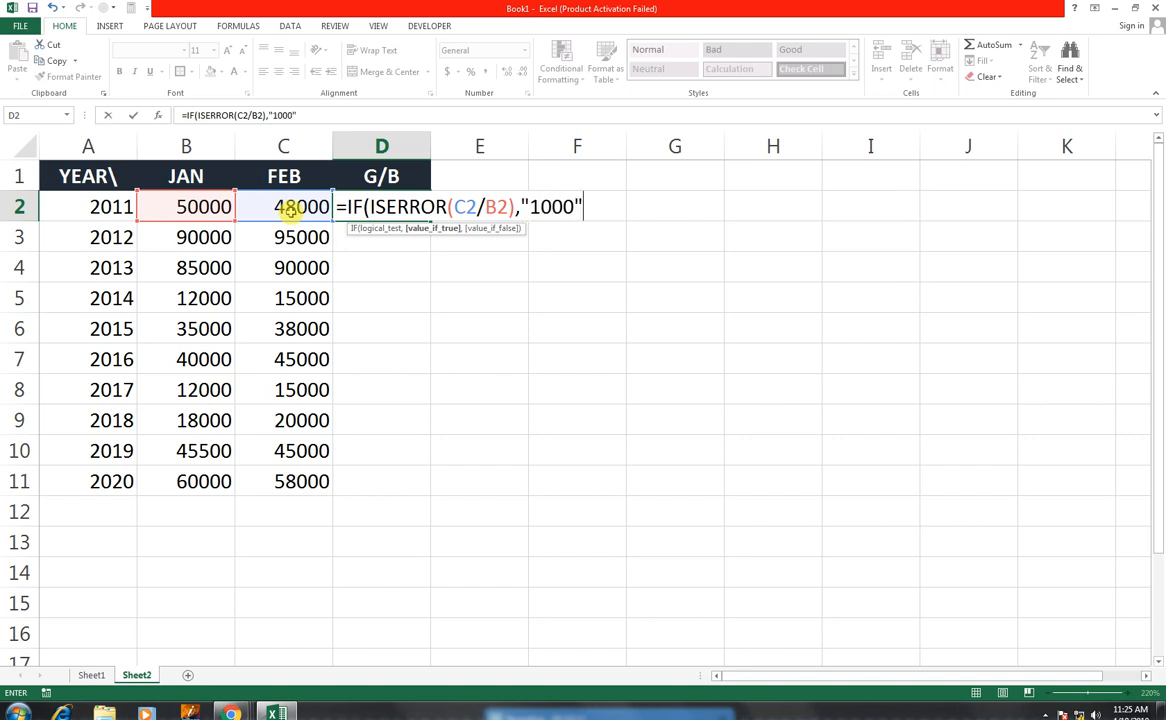
key(BackSpace)
key(BackSpace)
text(%",()
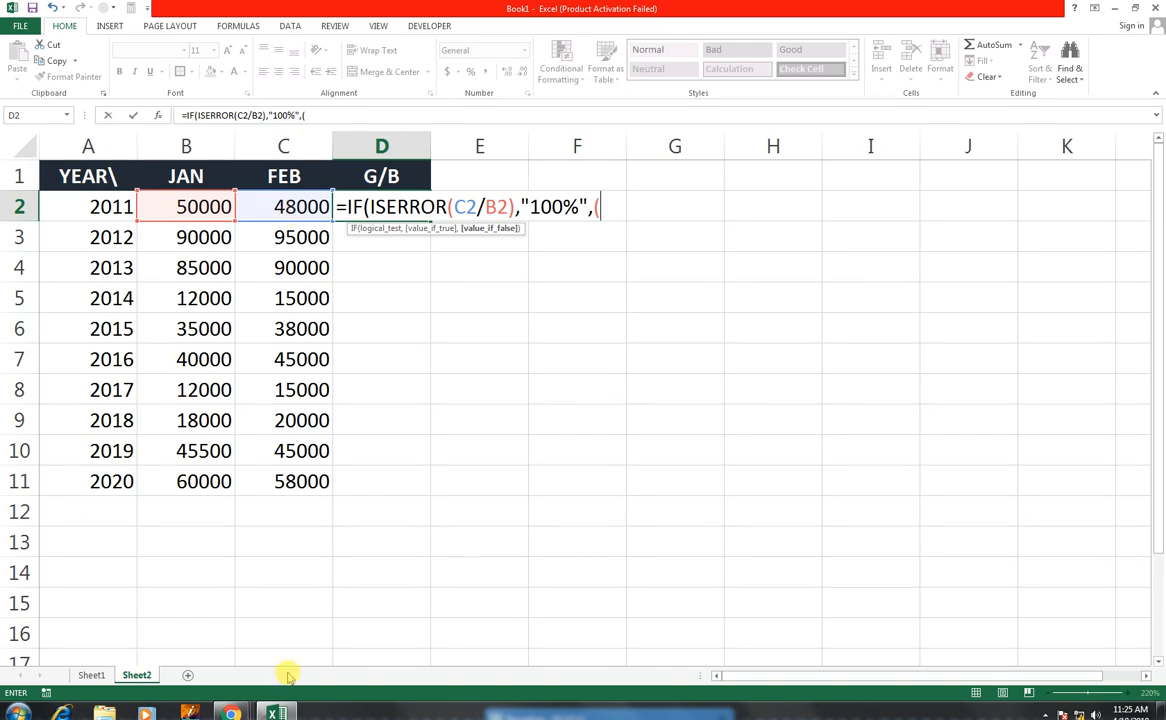
Extend the ISERROR test with -1 and a closing parenthesis after C2/B2.
click(514, 207)
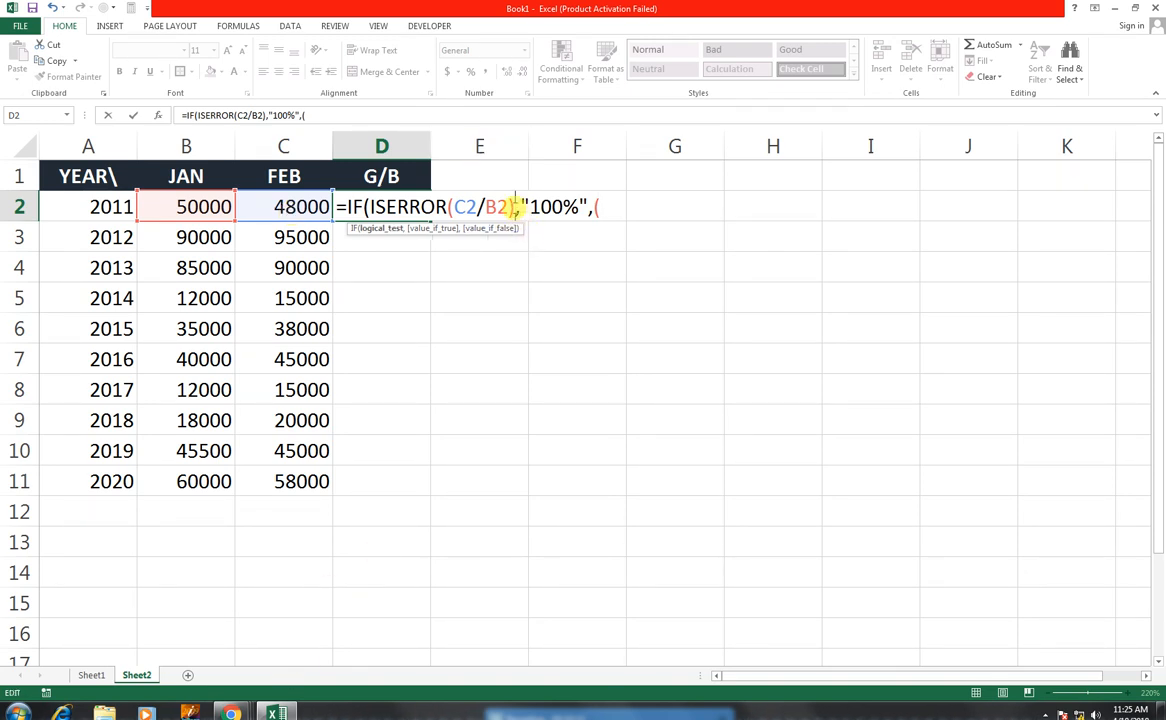
text(-1)
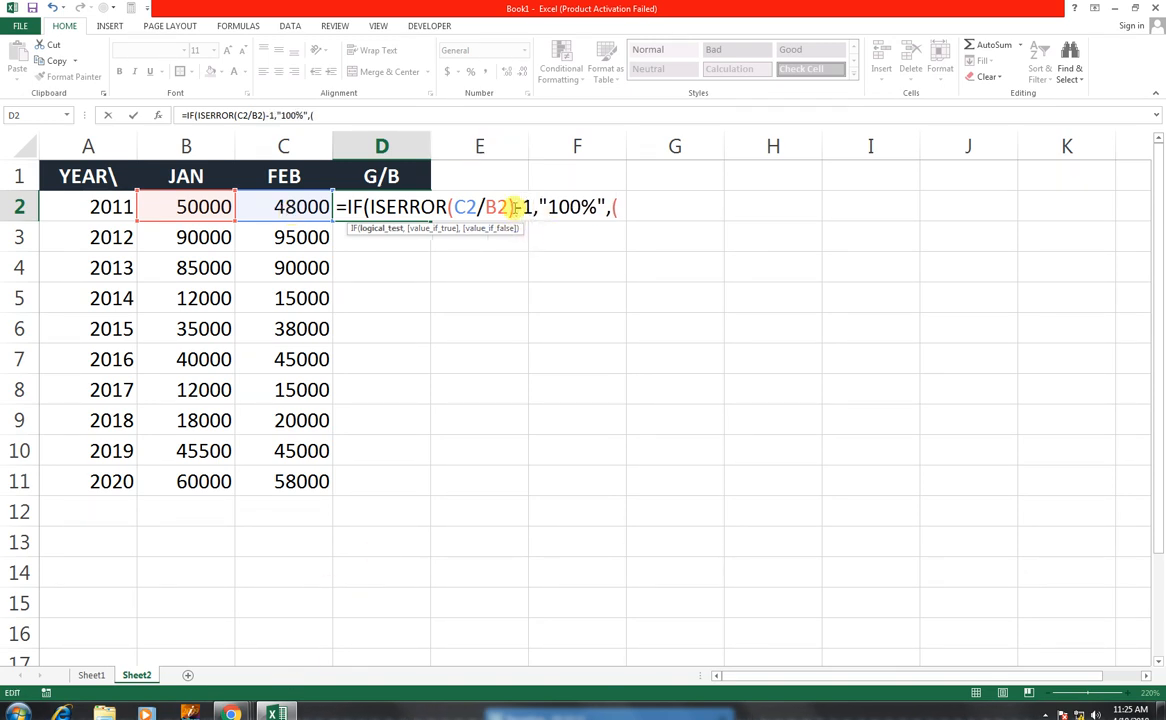
text())
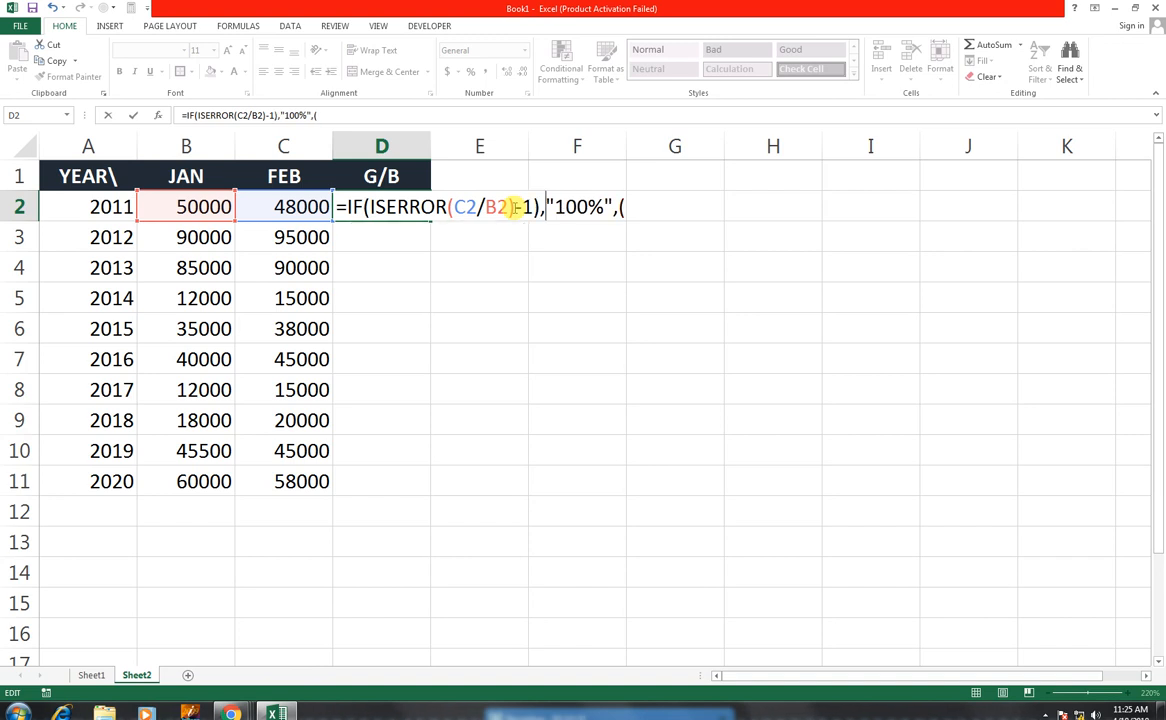
Complete the IF formula with (C2/B2)-1 as its value if false and try to confirm it.
key(Right)
key(Right)
key(Right)
key(Right)
key(Right)
key(Right)
key(Right)
key(Right)
key(Right)
key(Right)
click(271, 205)
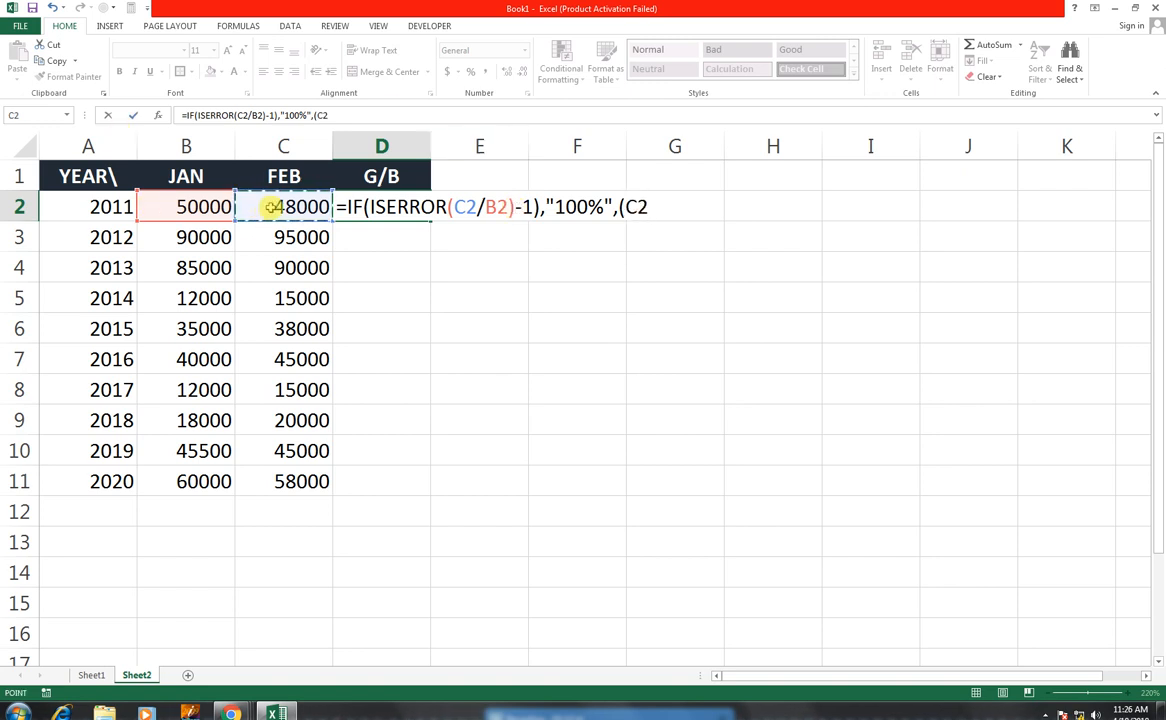
text(/)
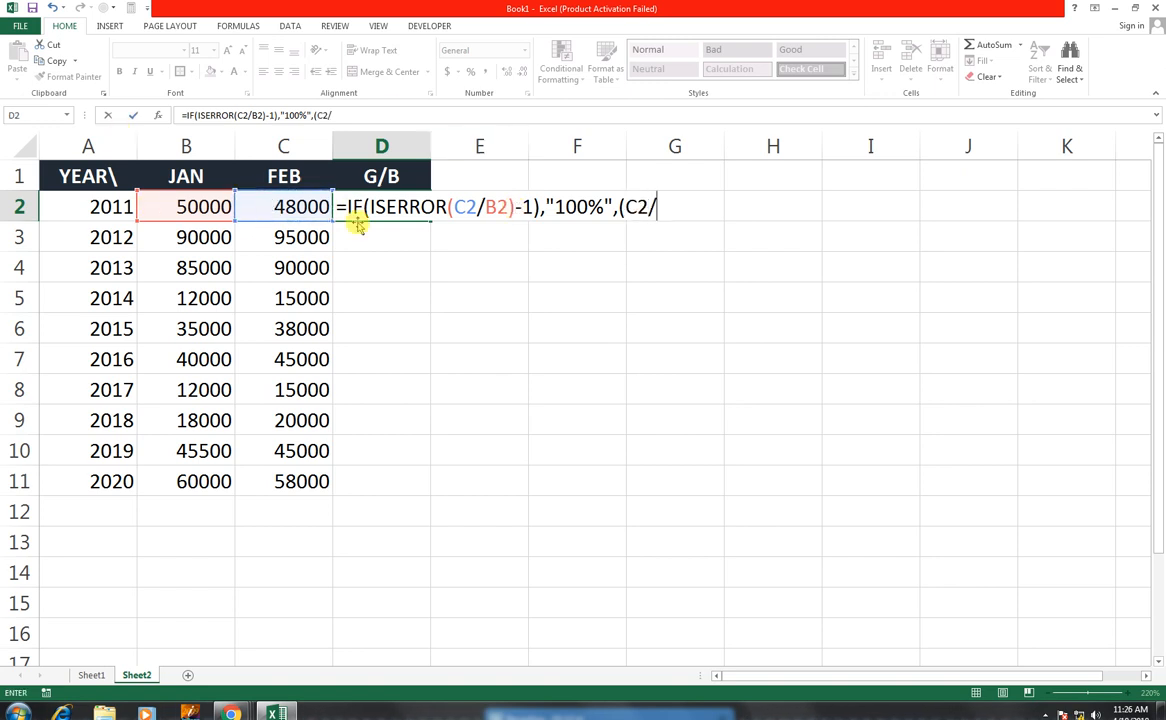
click(181, 205)
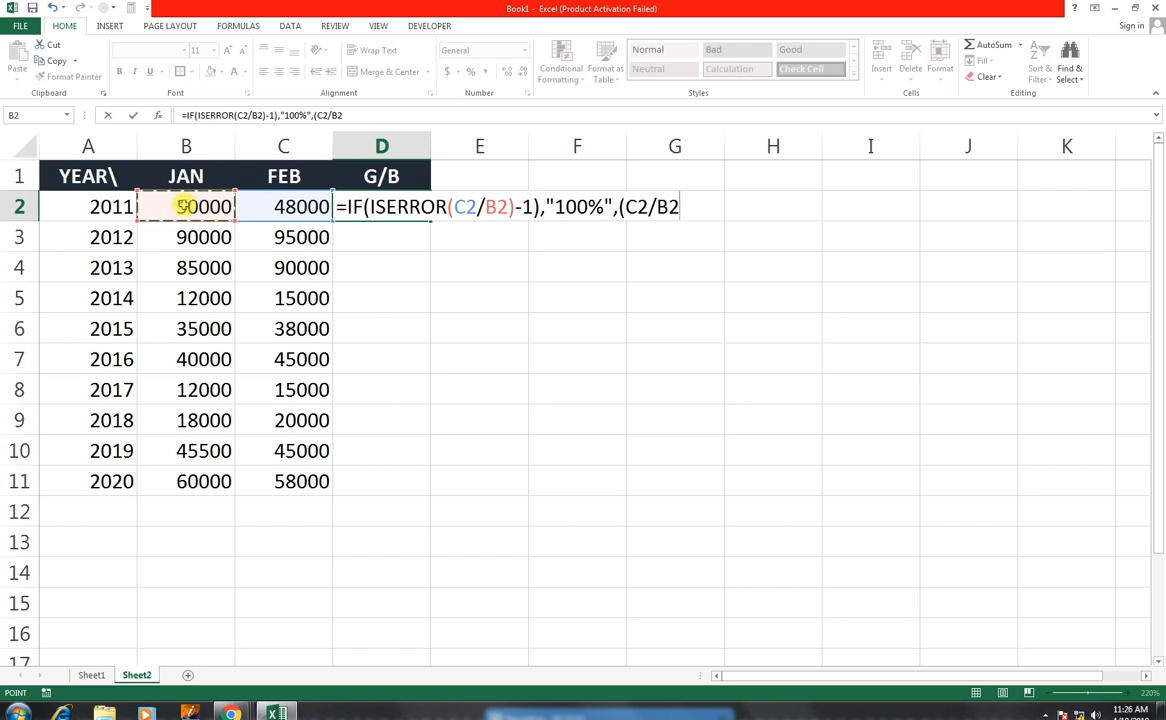
text()-)
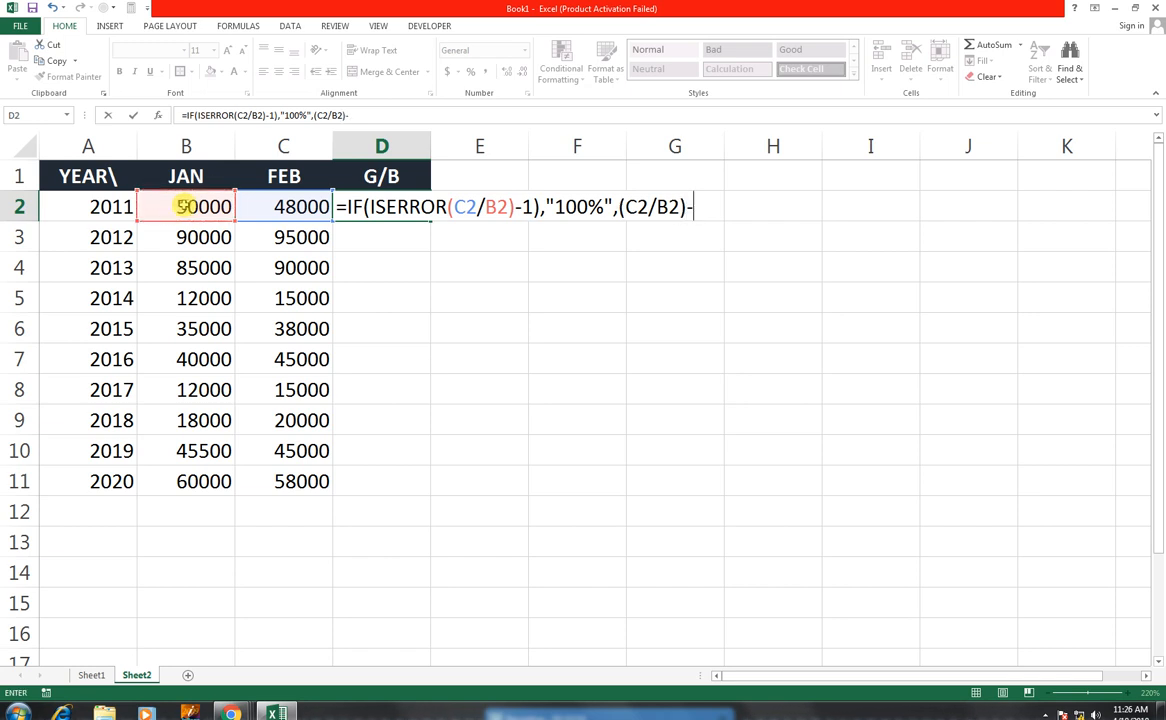
text(1))
key(Return)
key(Return)
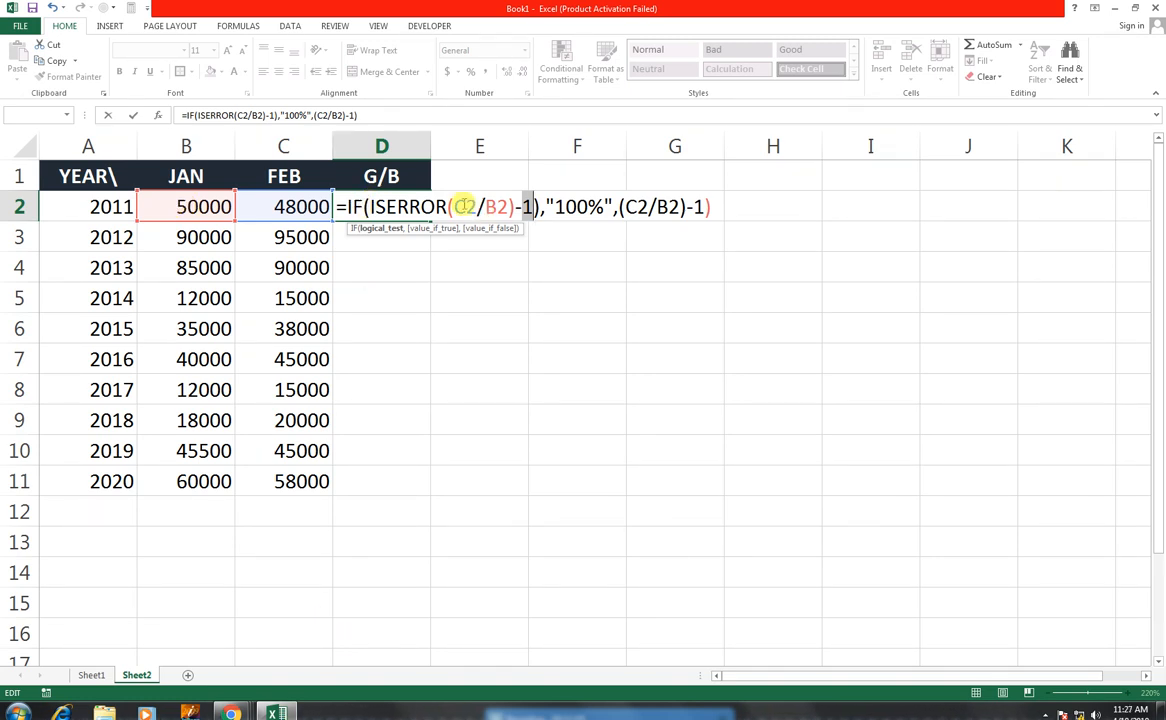
Add the missing opening parenthesis before C2 in the ISERROR test and confirm =IF(ISERROR((C2/B2)-1),"100%",(C2/B2)-1) in D2.
click(458, 207)
text(()
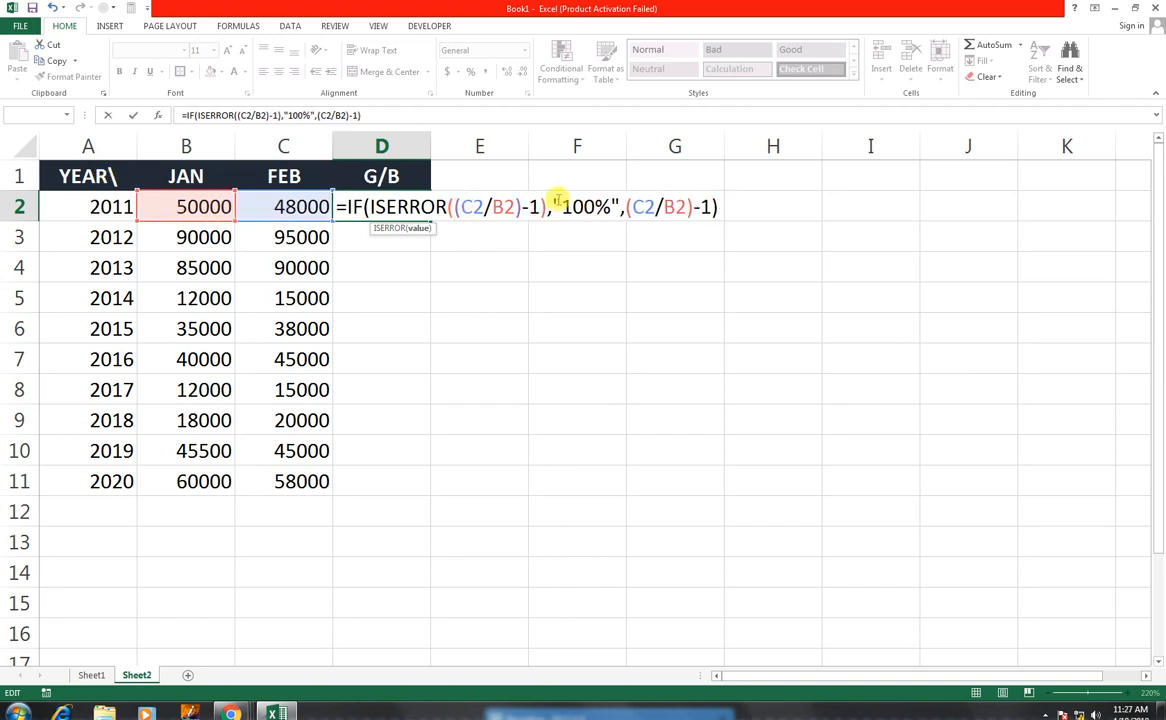
key(Return)
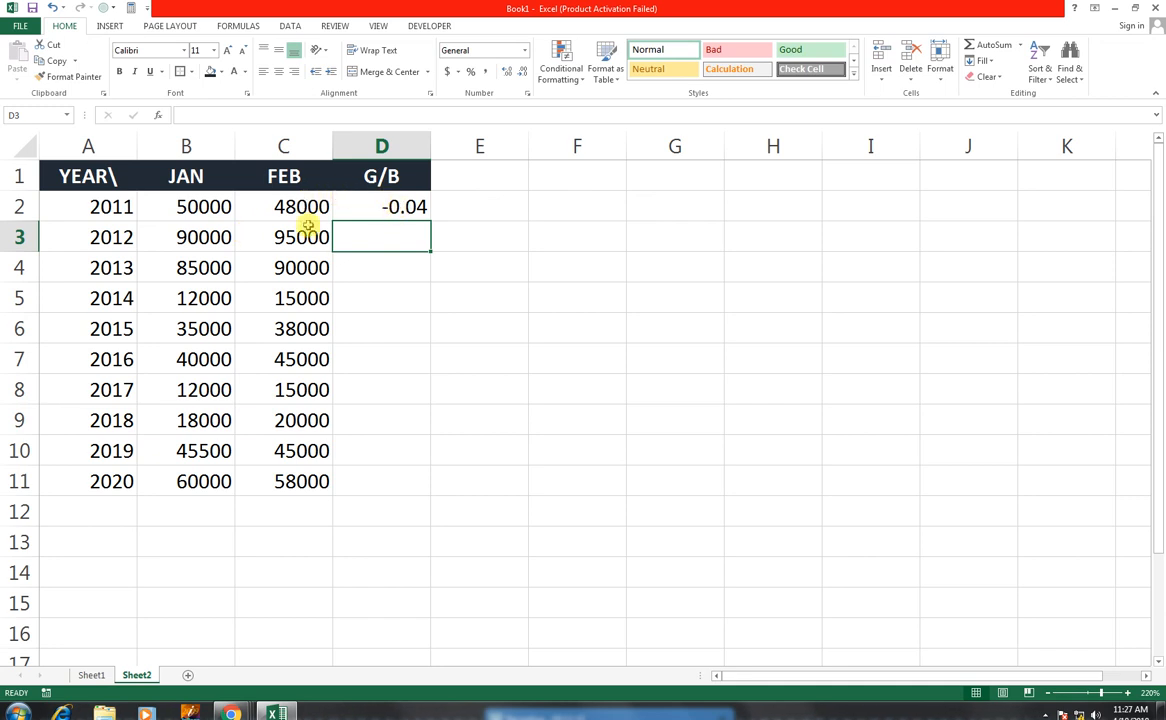
Fill the D2 formula down the G/B column through D11.
click(378, 204)
drag(430, 224, 430, 494)
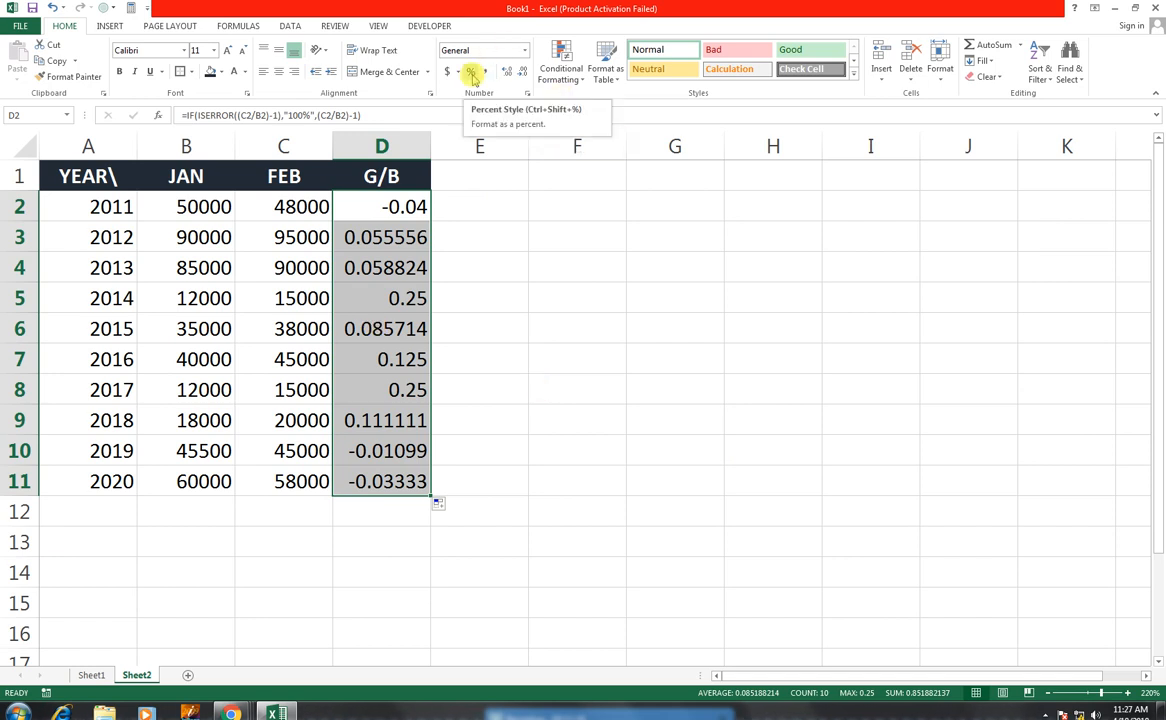
Format the G/B results in D2:D11 as percentages and centre them horizontally.
click(471, 72)
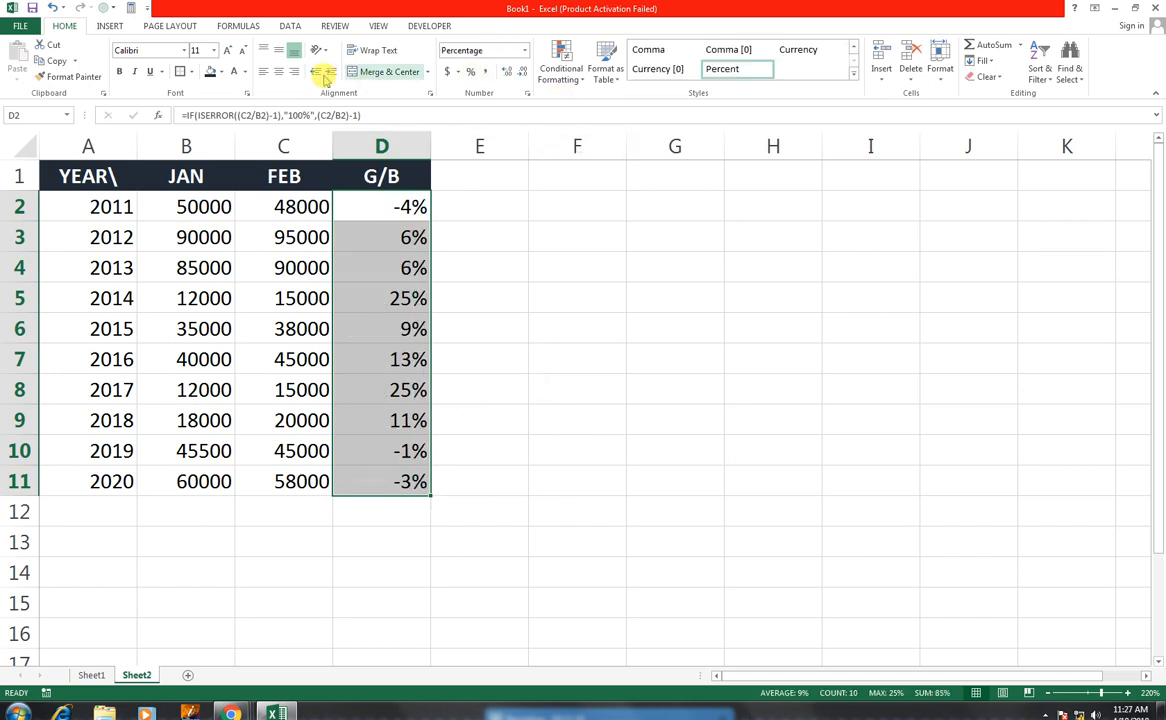
click(278, 72)
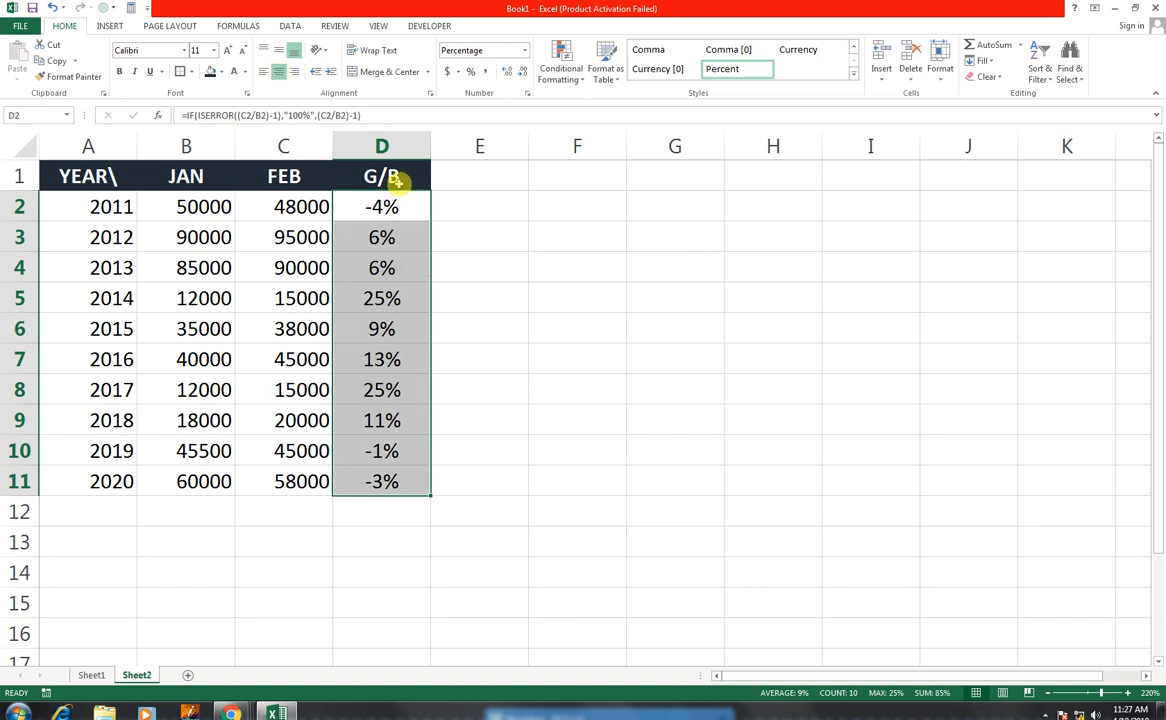